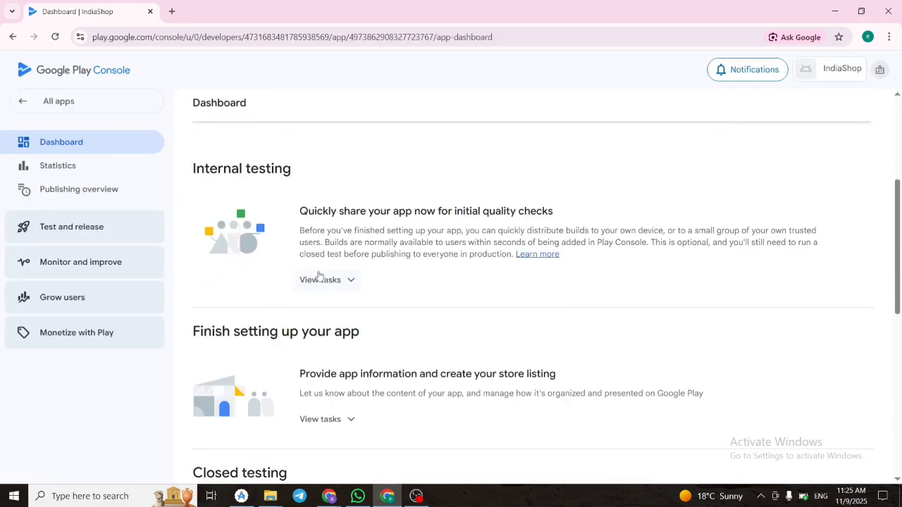
# Expand the tasks under "Finish setting up your app" on the dashboard and review the app content and store listing items.
pyautogui.scroll(-2, 319, 277)
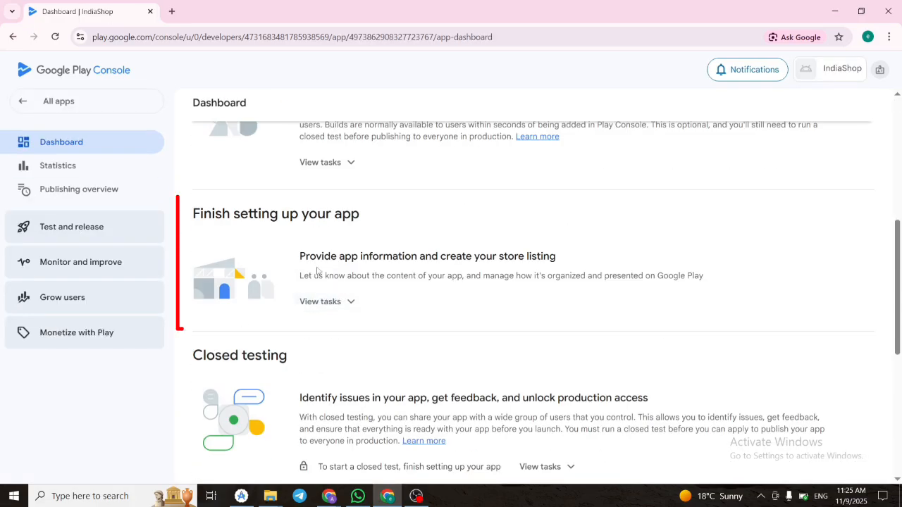
pyautogui.scroll(-1, 346, 287)
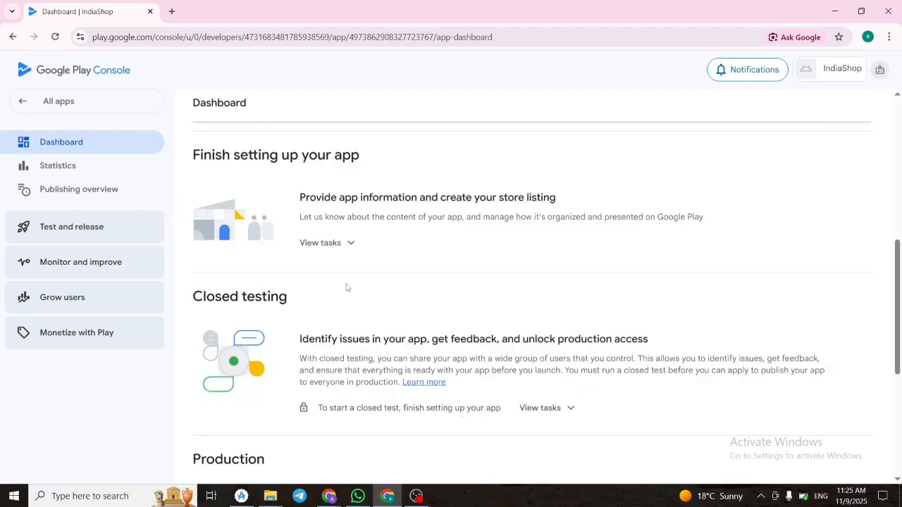
pyautogui.click(350, 243)
pyautogui.scroll(-2, 430, 317)
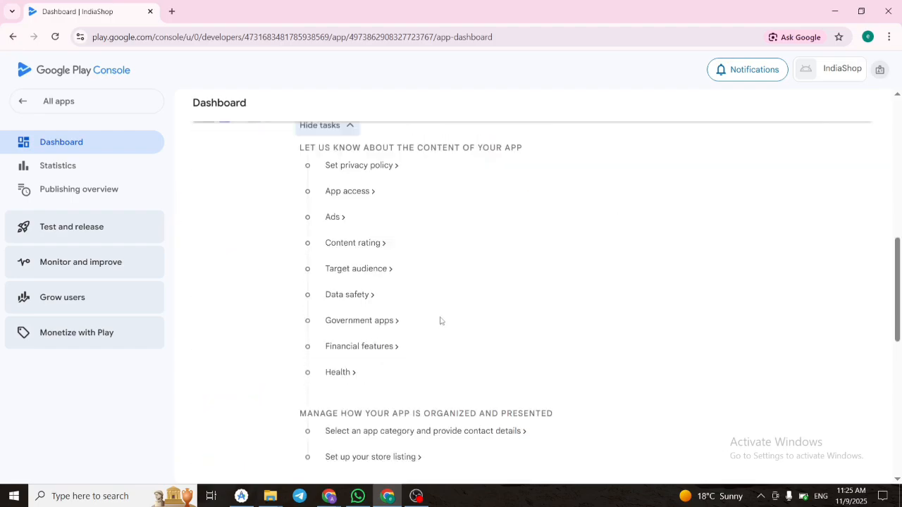
pyautogui.scroll(2, 442, 320)
pyautogui.scroll(-1, 442, 318)
pyautogui.scroll(1, 441, 318)
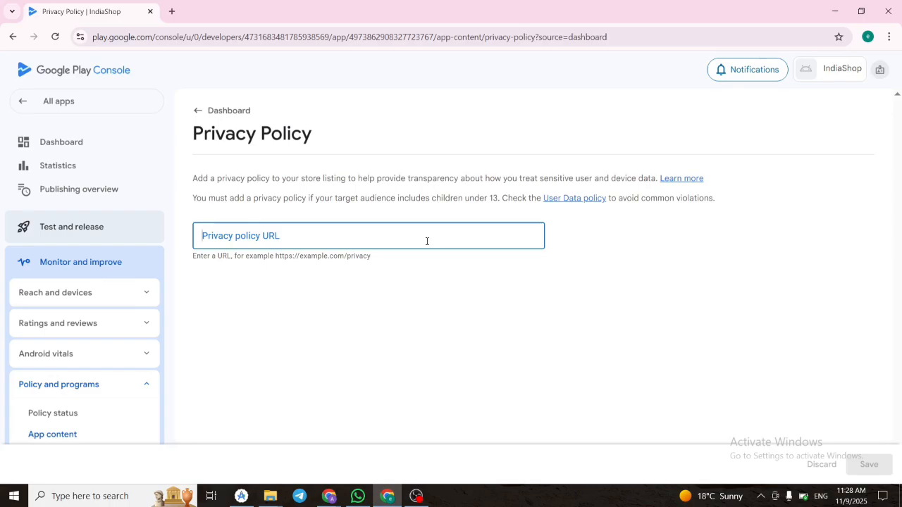
pyautogui.write('https://indiashop.abhisites.com/privacy.php')
pyautogui.click(455, 278)
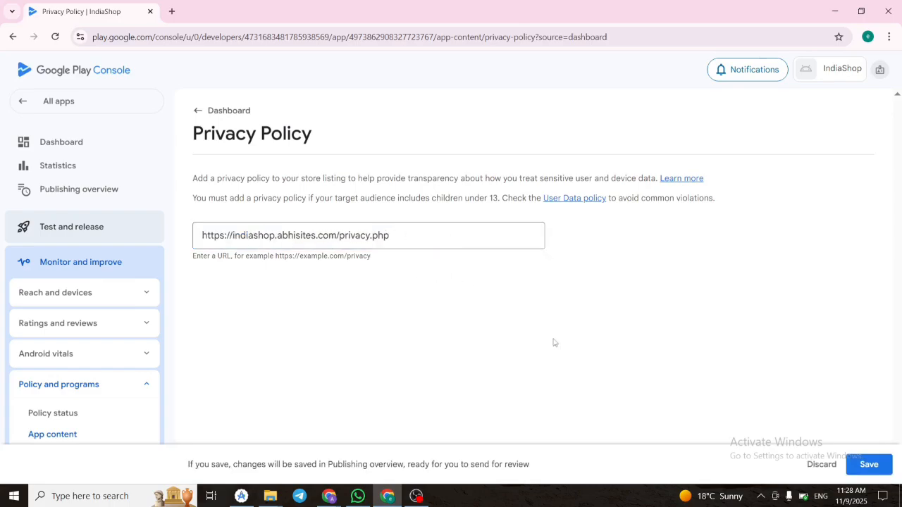
pyautogui.click(871, 464)
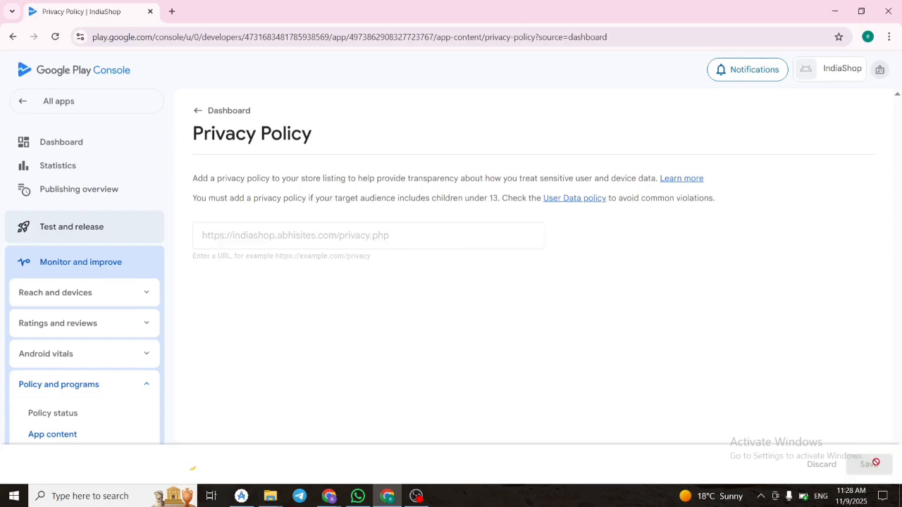
pyautogui.click(201, 115)
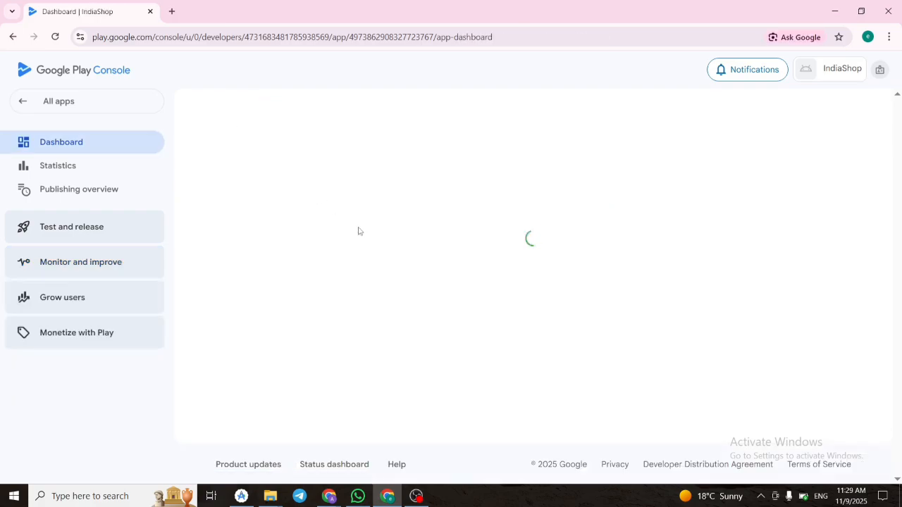
# Open the App access task and declare that all or some functionality in the app is restricted.
pyautogui.scroll(-4, 366, 254)
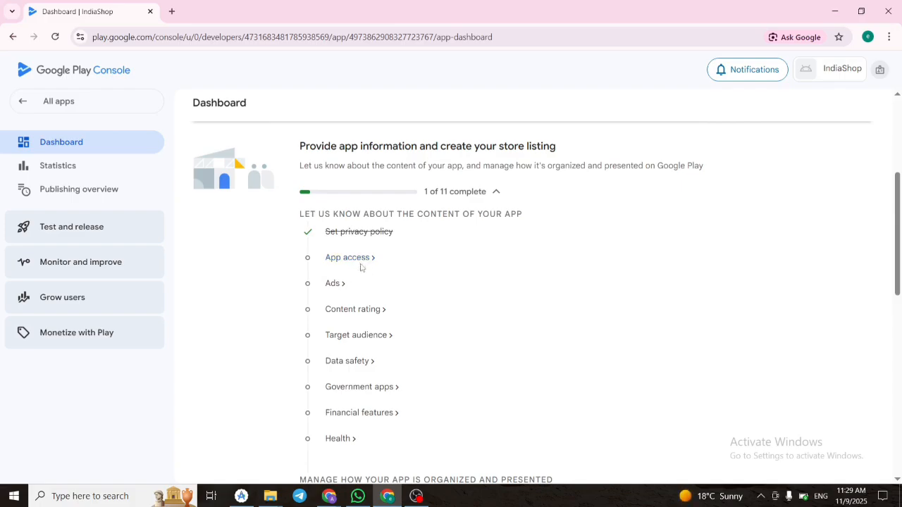
pyautogui.click(368, 266)
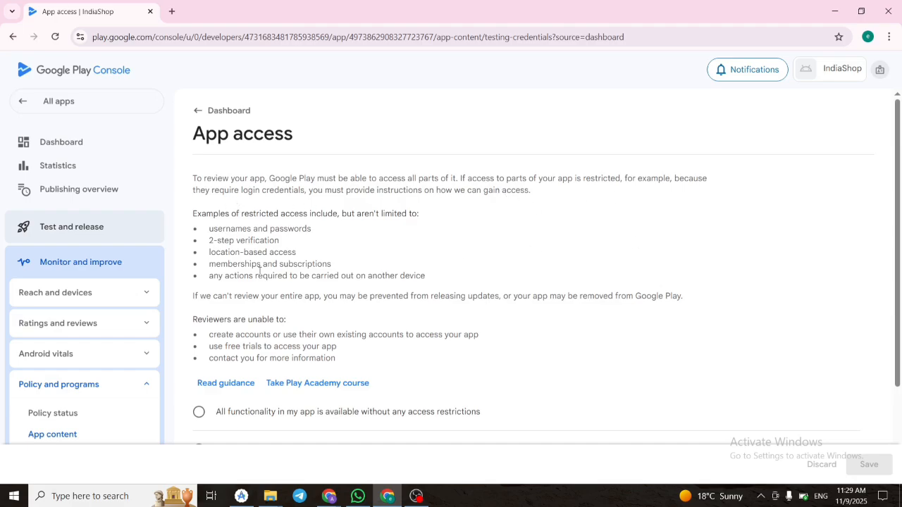
pyautogui.scroll(-1, 452, 379)
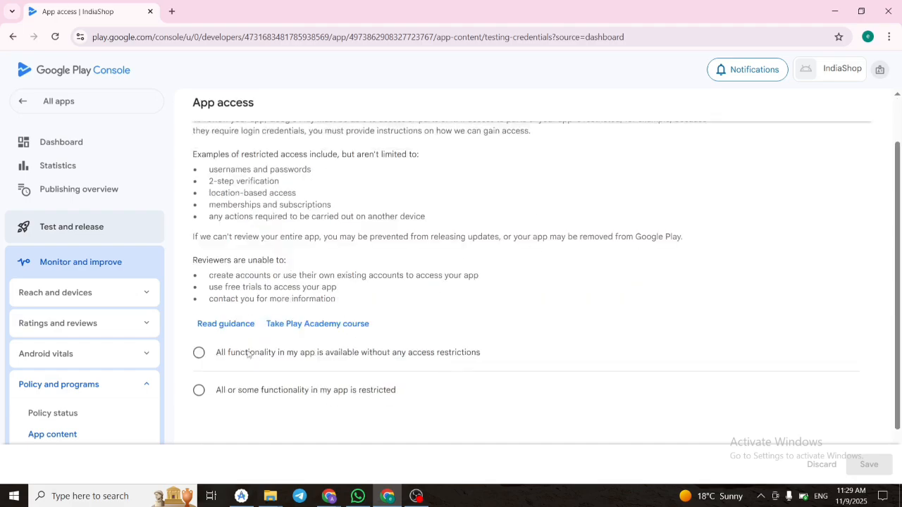
pyautogui.scroll(2, 342, 378)
pyautogui.scroll(-2, 341, 377)
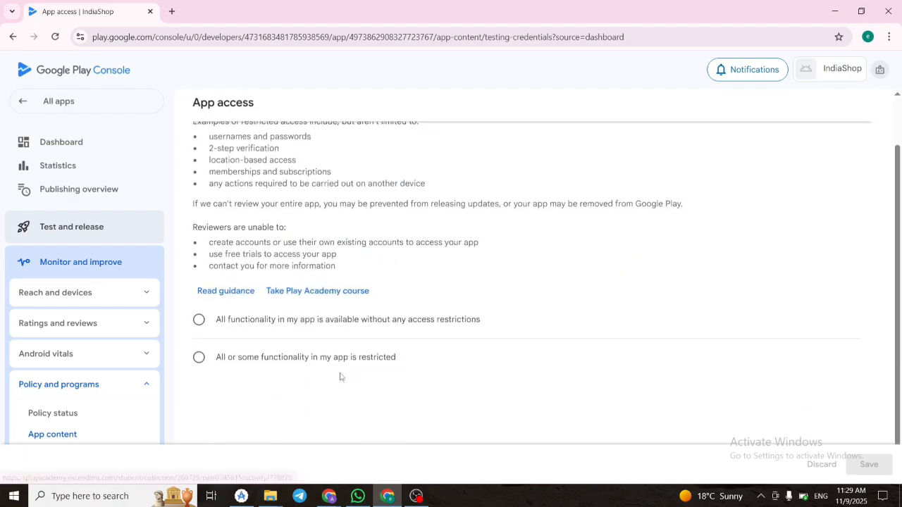
pyautogui.scroll(2, 342, 377)
pyautogui.scroll(-2, 341, 375)
pyautogui.click(201, 359)
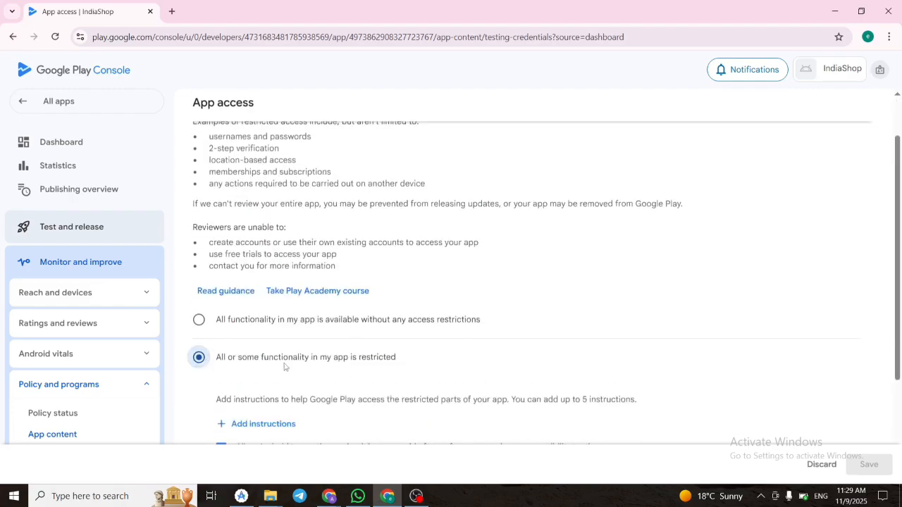
# Create the Test Account access instructions and enter the test login's email address and password.
pyautogui.scroll(-2, 296, 359)
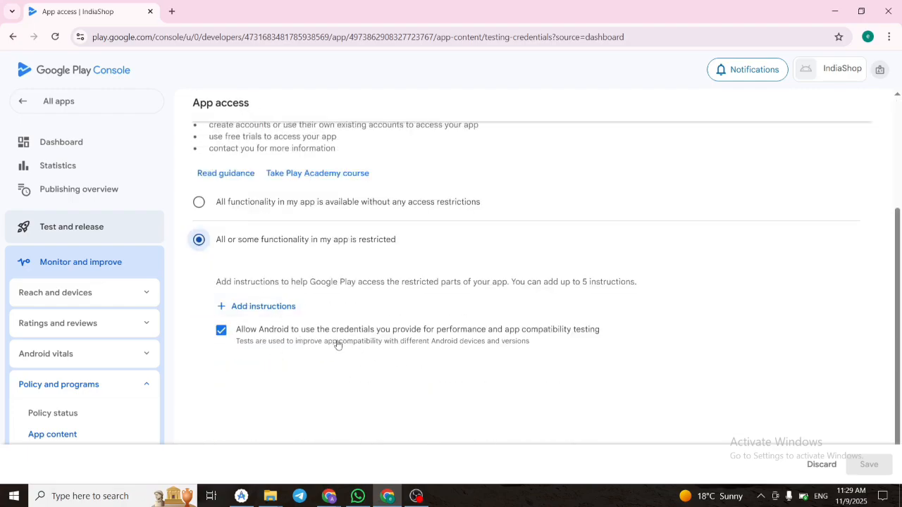
pyautogui.click(243, 307)
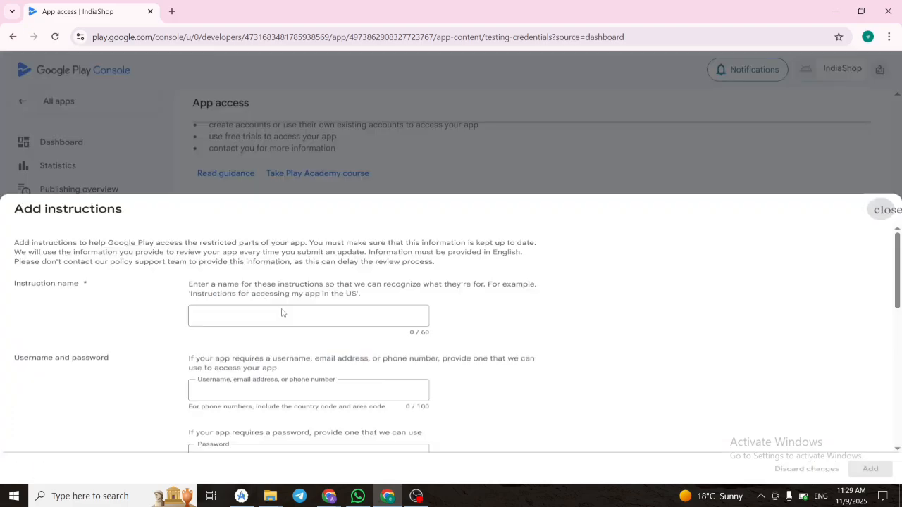
pyautogui.scroll(-1, 317, 295)
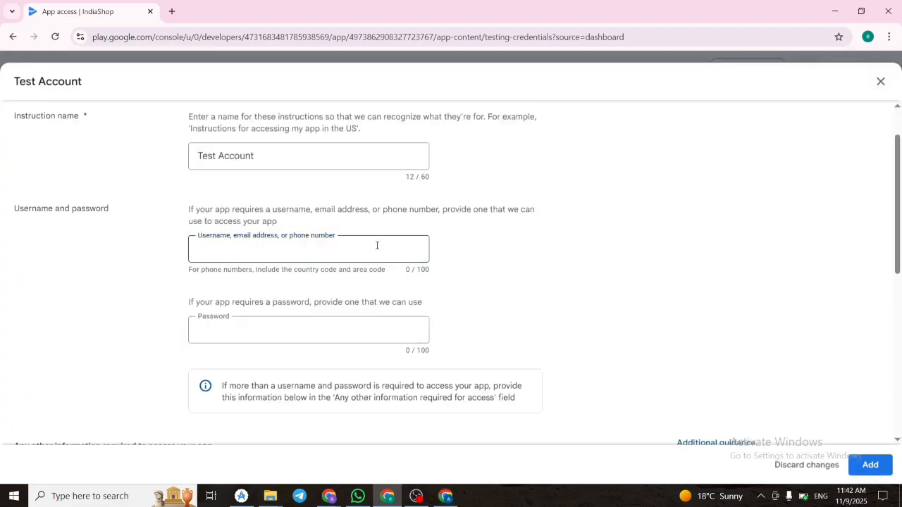
pyautogui.click(377, 249)
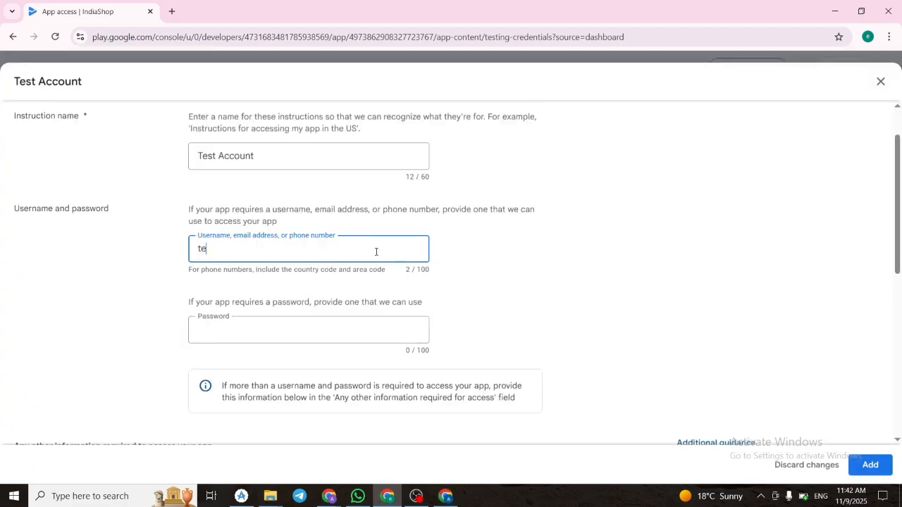
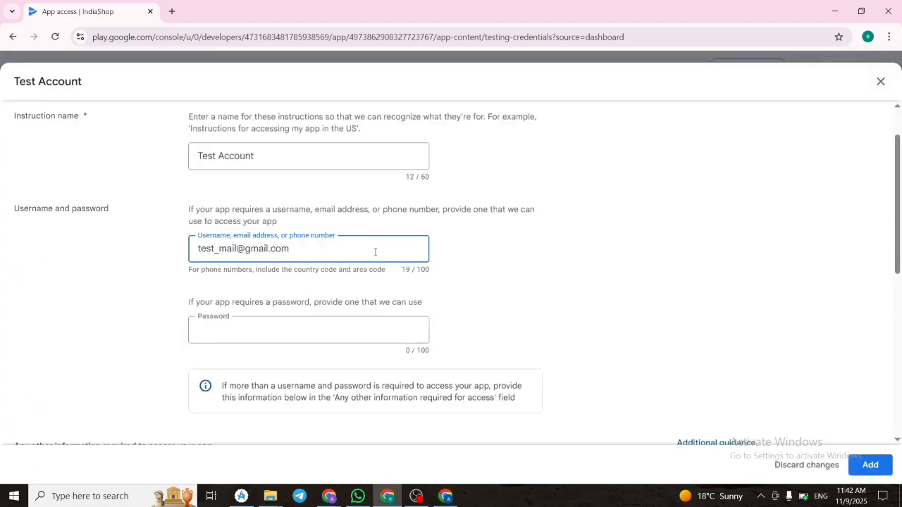
pyautogui.click(322, 337)
pyautogui.write('123456')
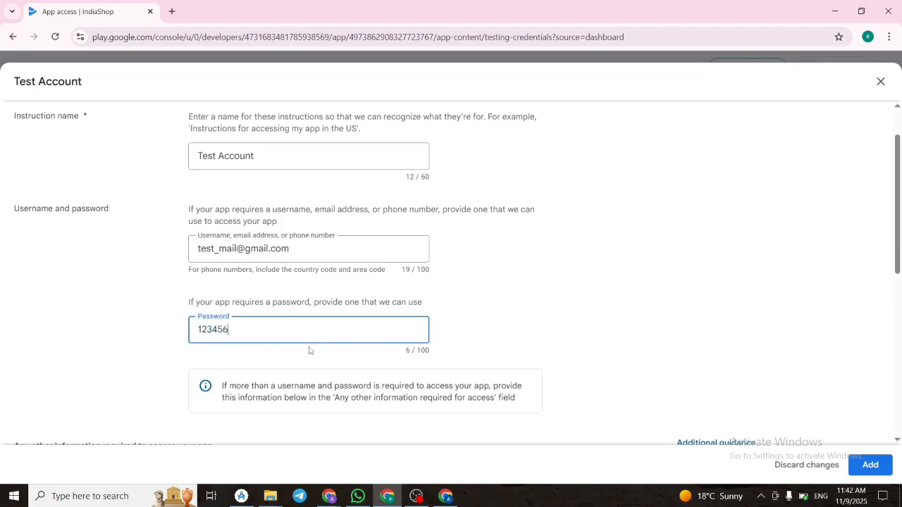
pyautogui.click(562, 350)
# Mark that no other information is required to access the app and add the Test Account instructions.
pyautogui.scroll(-5, 413, 315)
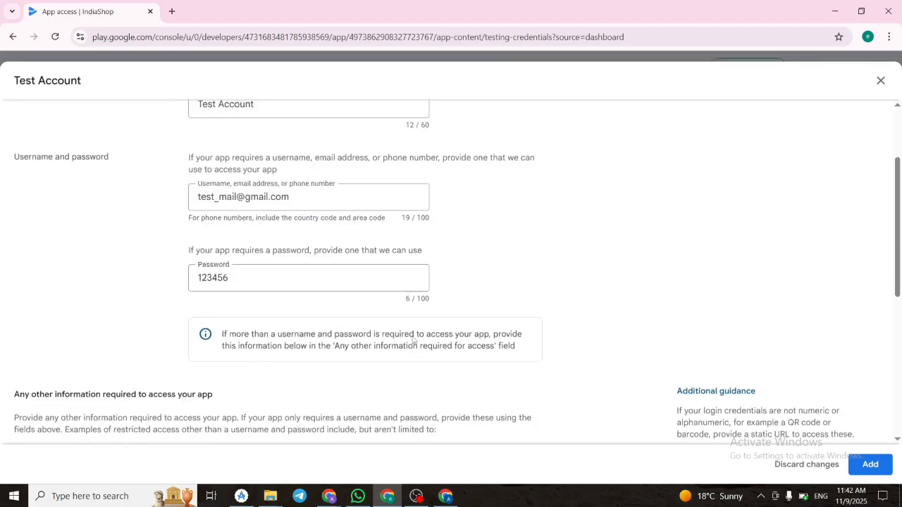
pyautogui.scroll(5, 226, 233)
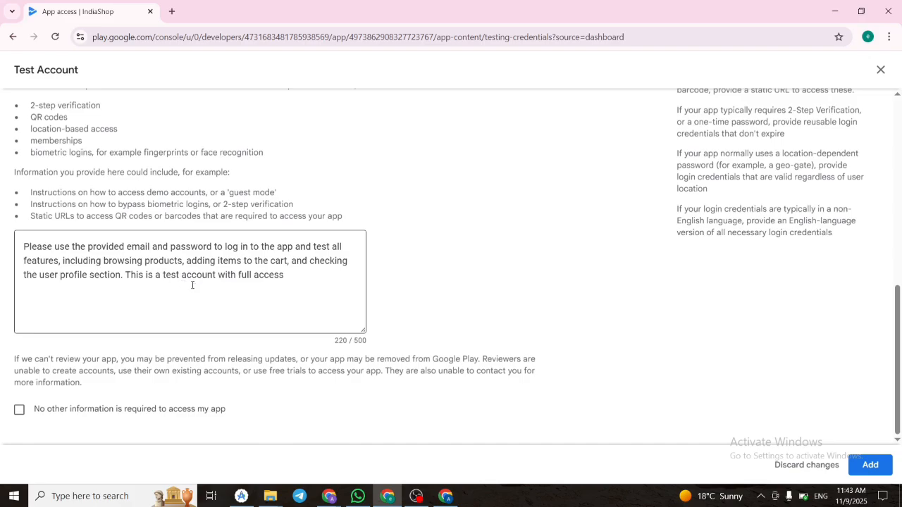
pyautogui.click(20, 411)
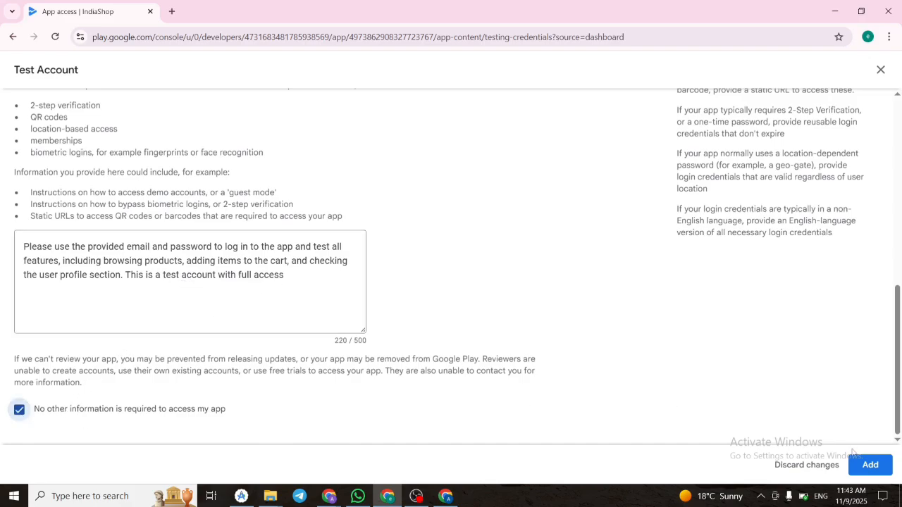
pyautogui.click(868, 464)
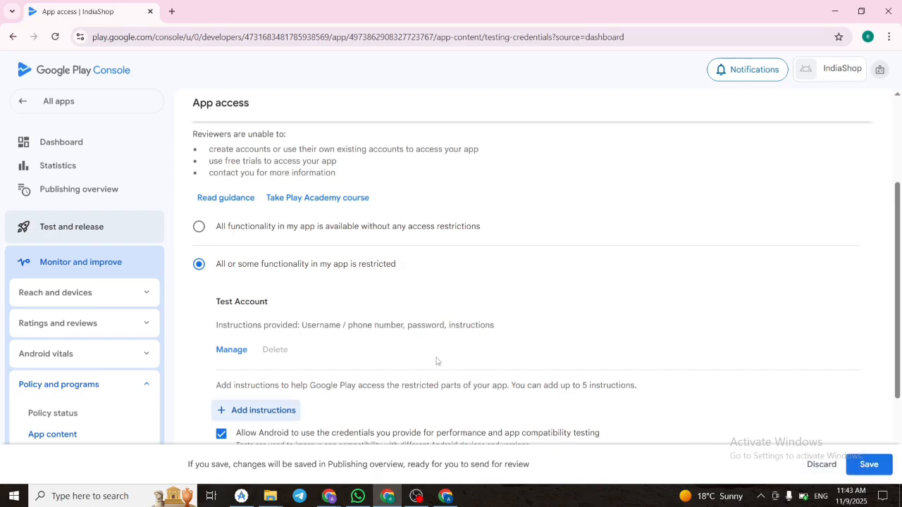
# Save the app access declaration and return to the dashboard.
pyautogui.scroll(-1, 430, 341)
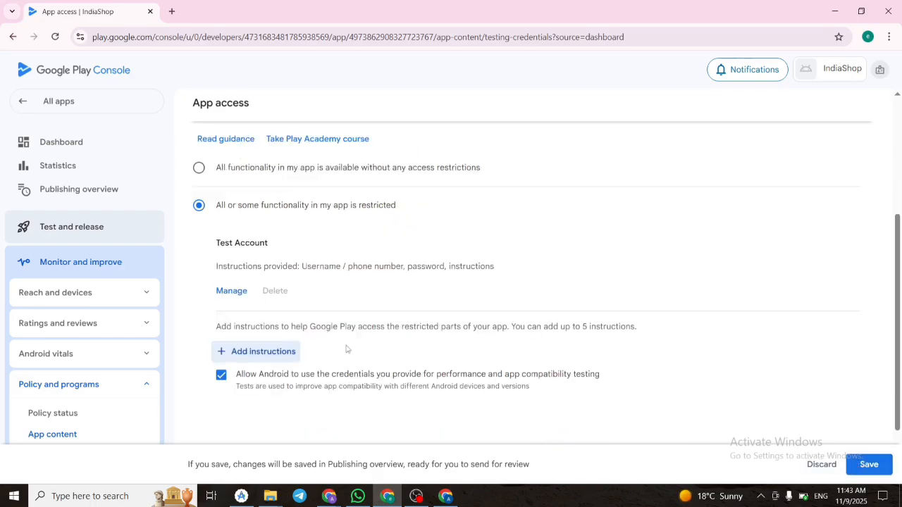
pyautogui.click(867, 465)
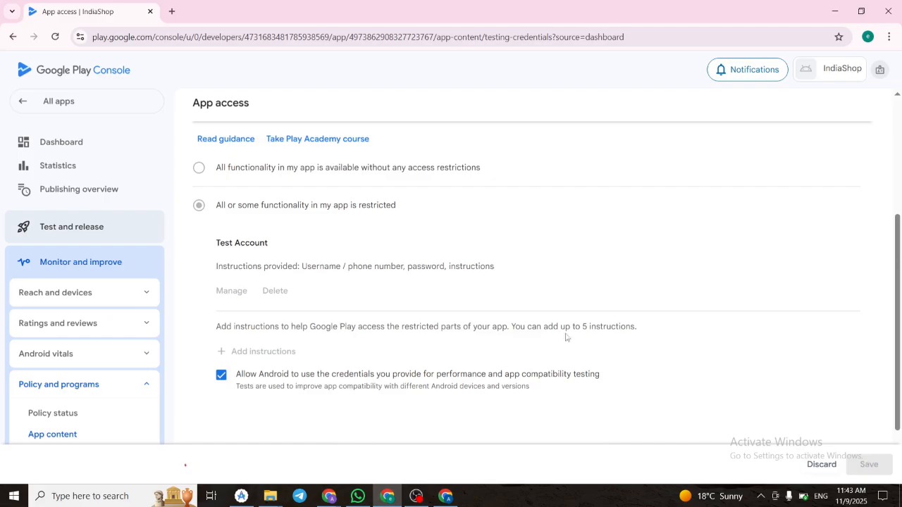
pyautogui.scroll(4, 476, 301)
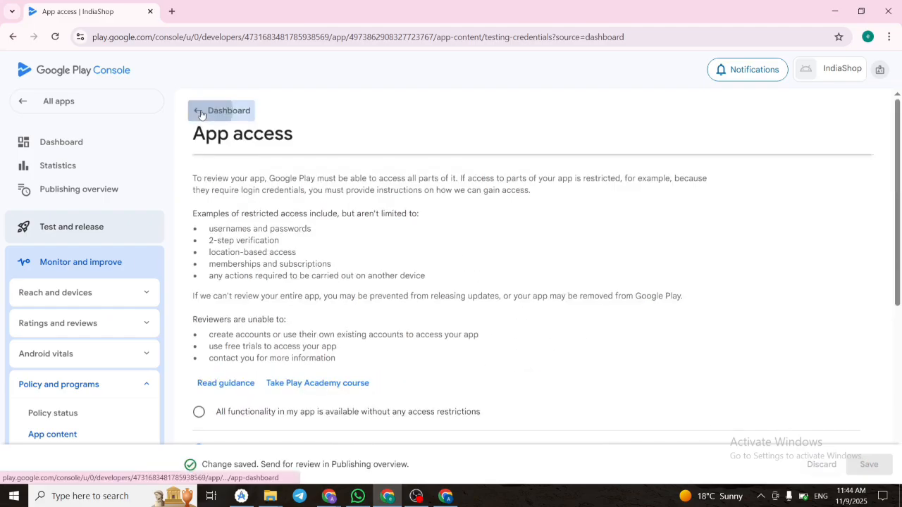
pyautogui.click(212, 111)
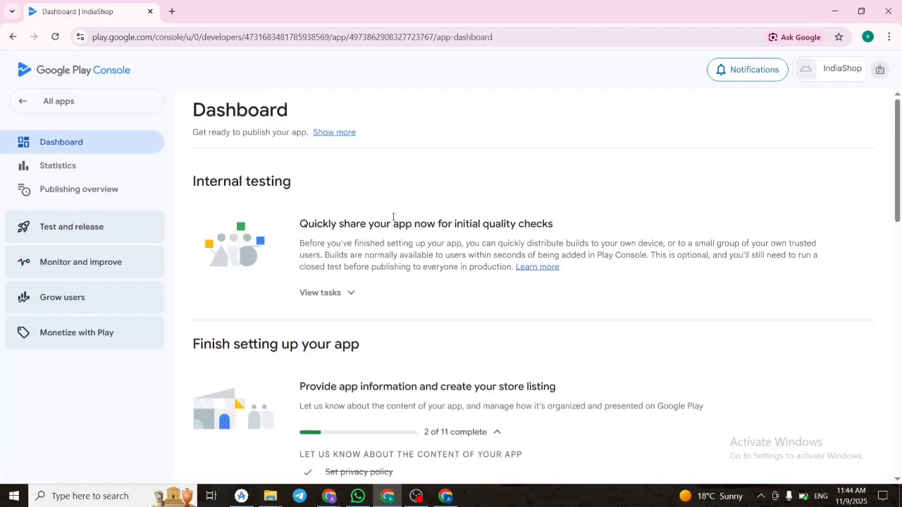
# Open the Ads task, declare that the app does not contain ads, and save the declaration.
pyautogui.scroll(-3, 394, 217)
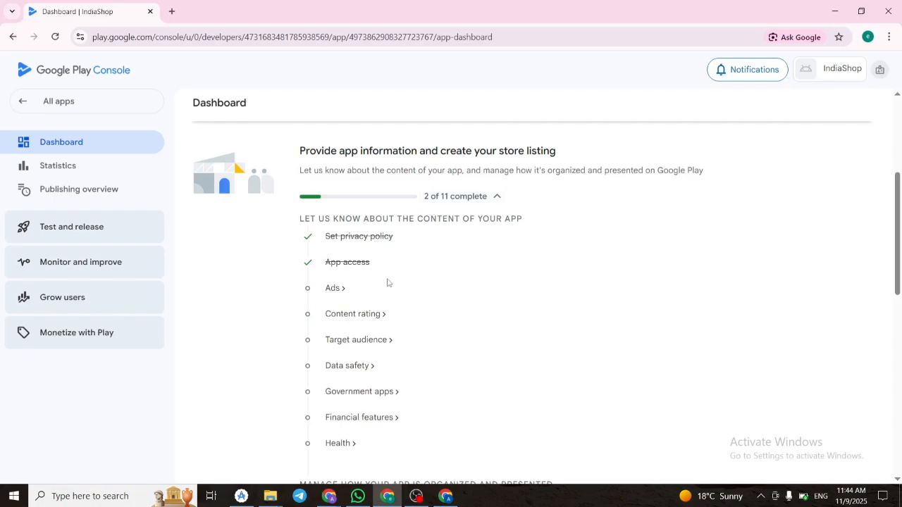
pyautogui.click(334, 290)
pyautogui.click(373, 284)
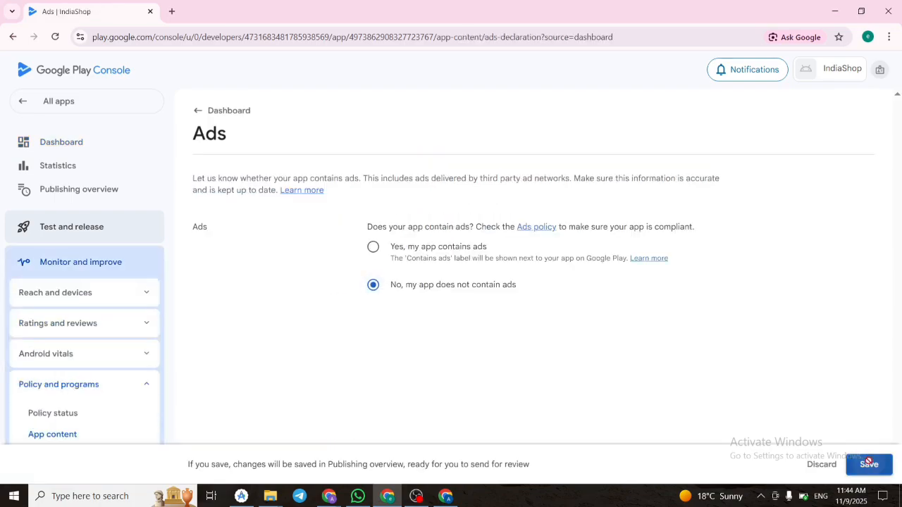
pyautogui.click(869, 464)
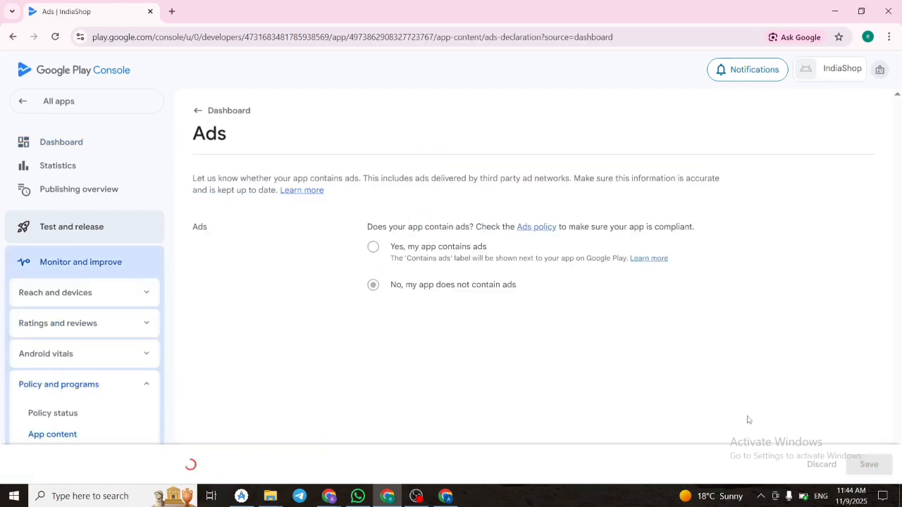
# Start the content rating questionnaire from the dashboard tasks and enter the contact email address.
pyautogui.click(201, 117)
pyautogui.scroll(-3, 441, 266)
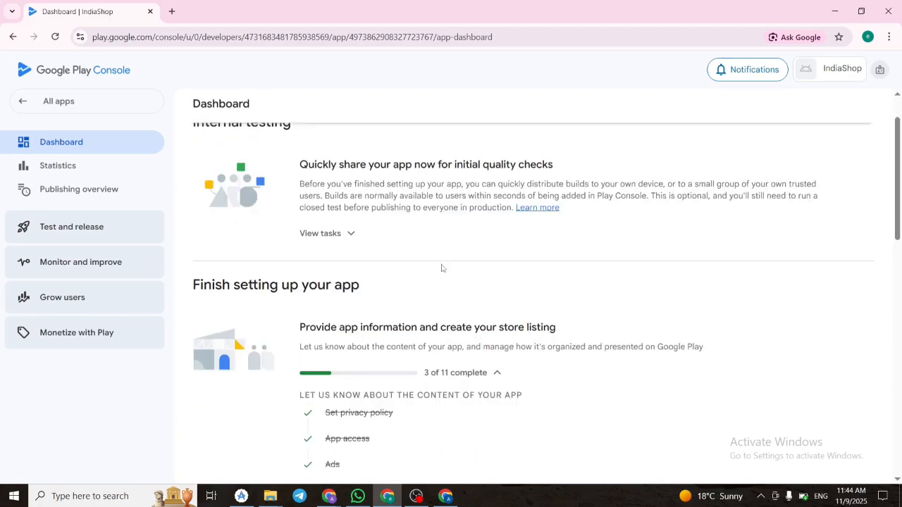
pyautogui.click(370, 315)
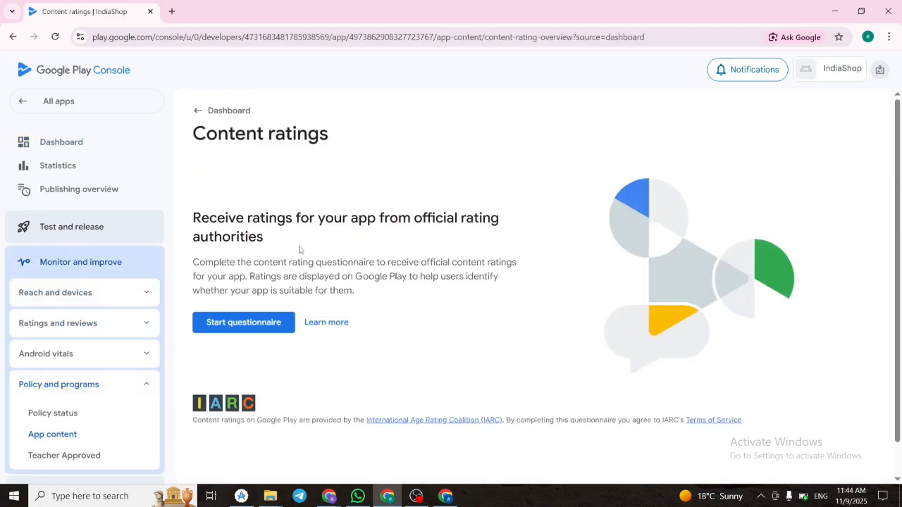
pyautogui.scroll(-1, 335, 249)
pyautogui.scroll(1, 359, 272)
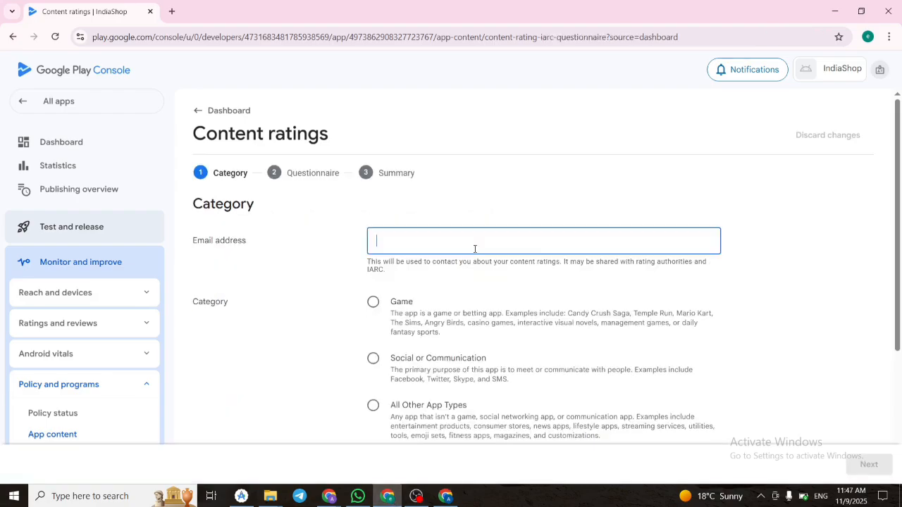
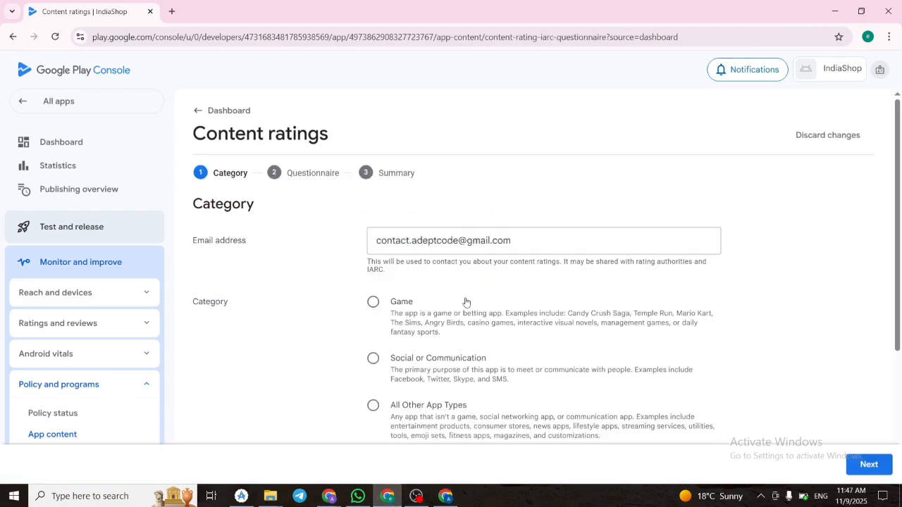
# Set the content rating category to All Other App Types, accept the IARC Terms of Use, and continue to the questionnaire.
pyautogui.scroll(-3, 397, 332)
pyautogui.scroll(2, 365, 284)
pyautogui.click(374, 346)
pyautogui.scroll(-3, 367, 325)
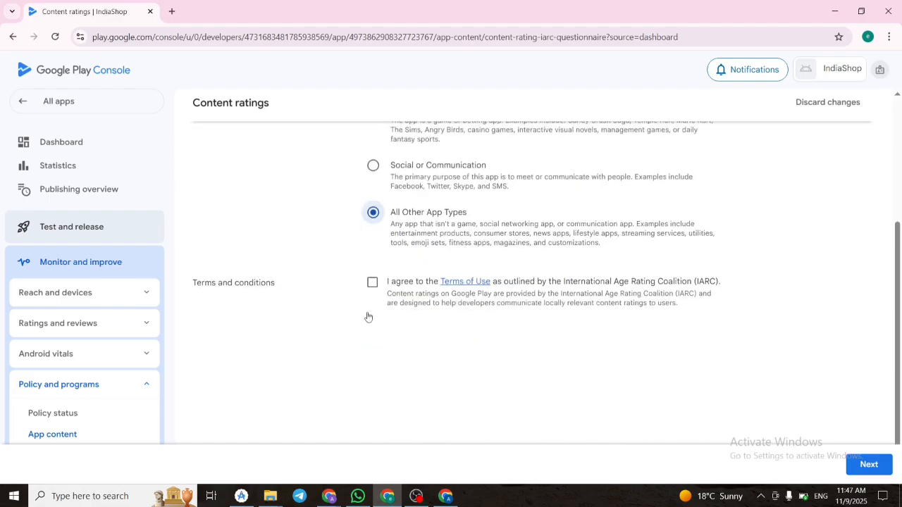
pyautogui.click(372, 282)
pyautogui.click(869, 465)
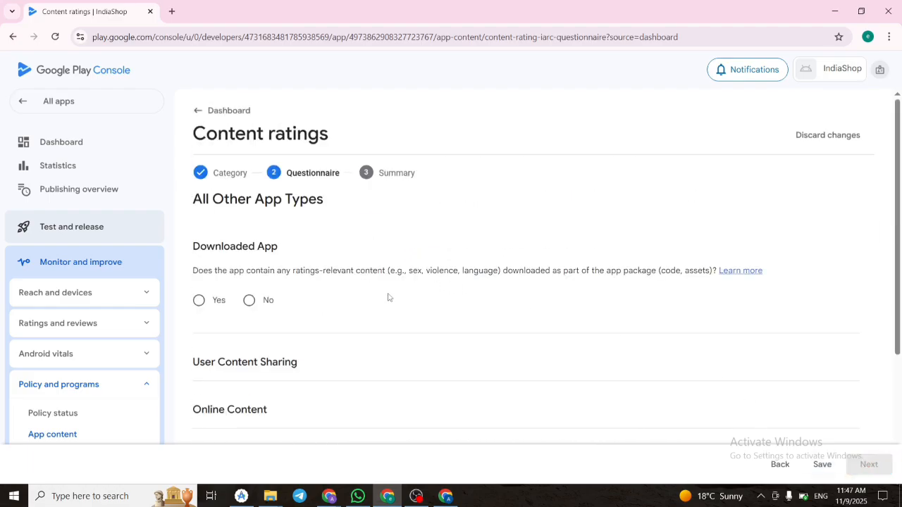
# Answer No to the downloaded app, user content sharing, online content and age-restricted products questions in the content rating questionnaire.
pyautogui.scroll(-1, 389, 298)
pyautogui.click(249, 208)
pyautogui.click(249, 324)
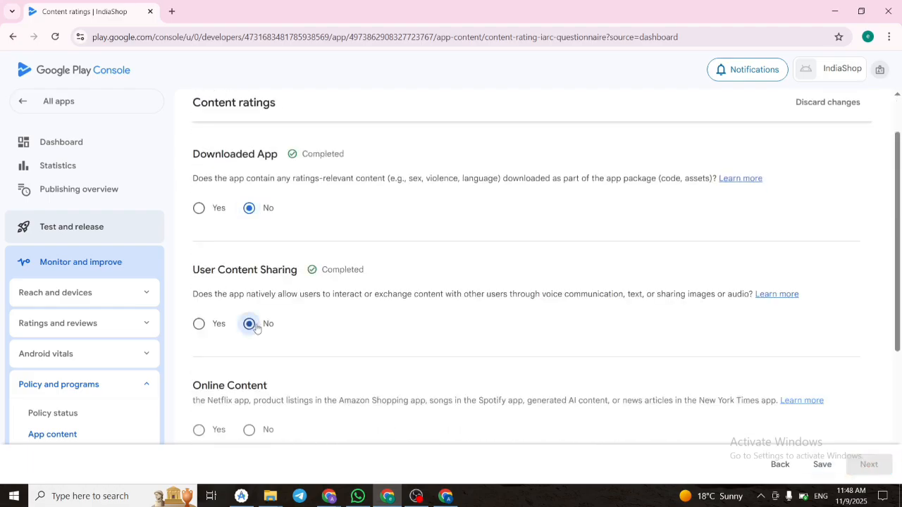
pyautogui.scroll(-2, 649, 316)
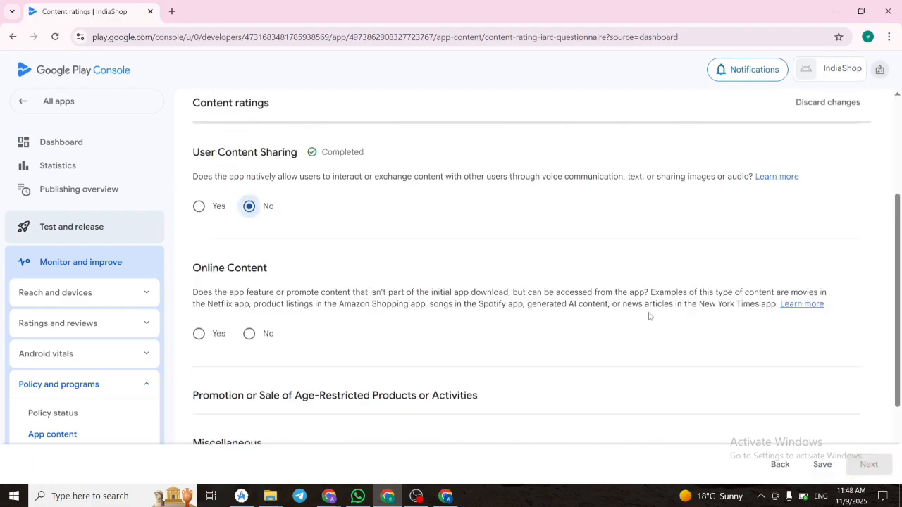
pyautogui.click(249, 333)
pyautogui.scroll(-3, 335, 319)
pyautogui.click(249, 330)
# Answer No to the Miscellaneous questions on location sharing, digital goods and cash rewards, and save the questionnaire.
pyautogui.scroll(-2, 250, 330)
pyautogui.click(249, 281)
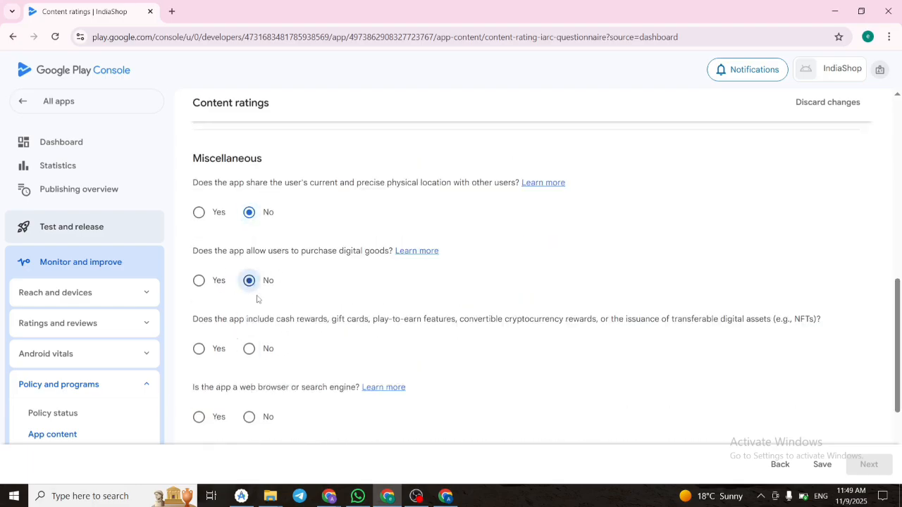
pyautogui.click(249, 348)
pyautogui.scroll(-2, 289, 346)
pyautogui.click(823, 464)
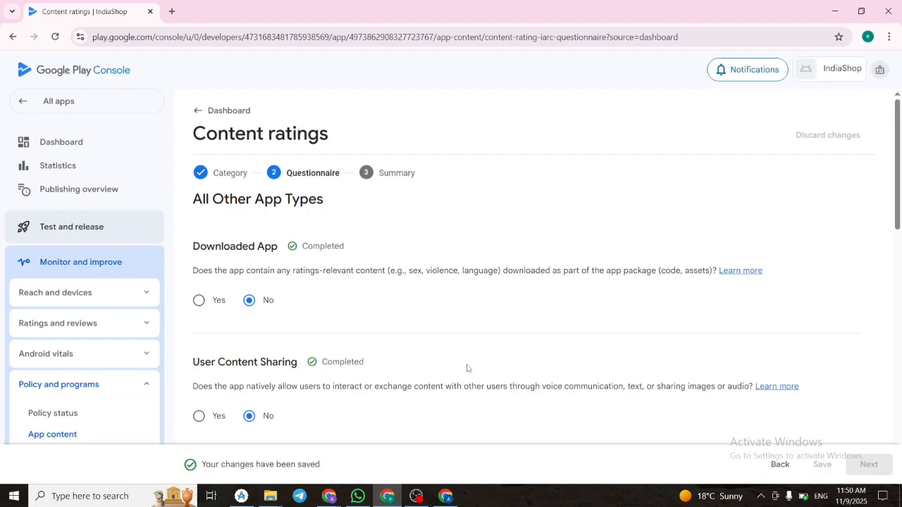
# Answer No to the questions still open in the content rating questionnaire, save it and submit the ratings.
pyautogui.scroll(-10, 608, 379)
pyautogui.scroll(10, 534, 397)
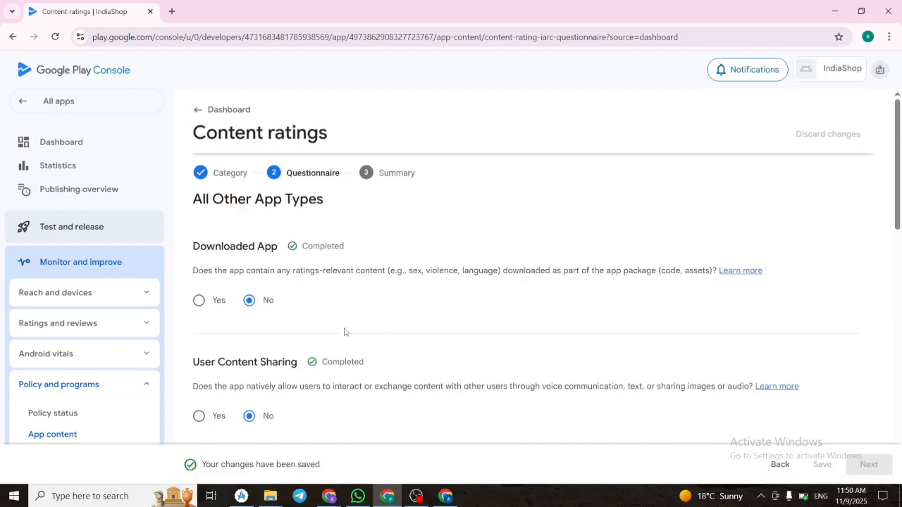
pyautogui.scroll(-10, 345, 332)
pyautogui.click(249, 273)
pyautogui.scroll(1, 308, 272)
pyautogui.click(819, 463)
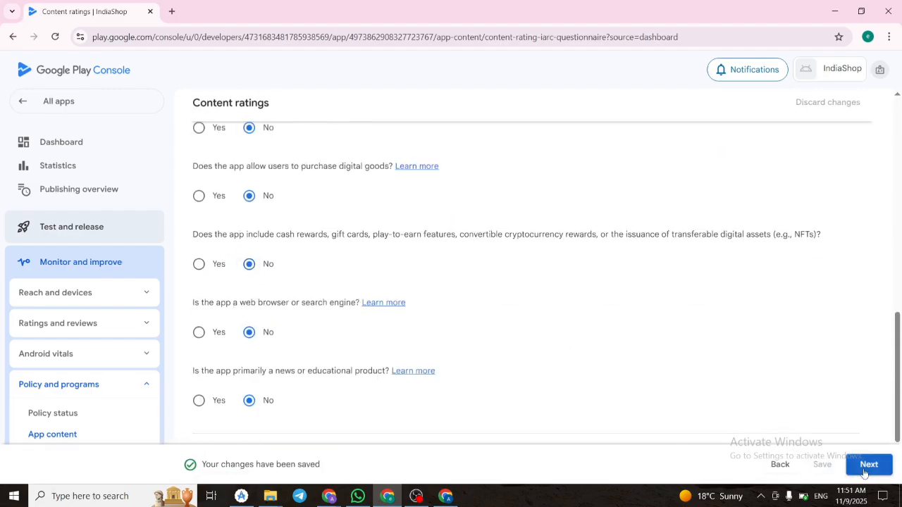
pyautogui.click(868, 465)
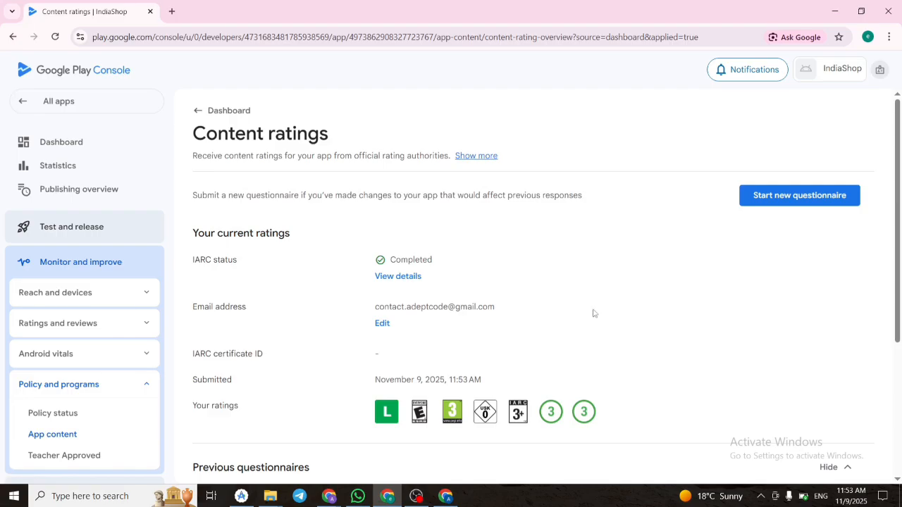
# Open the Target audience task from the dashboard, set the target age group to 18 and over, and save it.
pyautogui.click(225, 111)
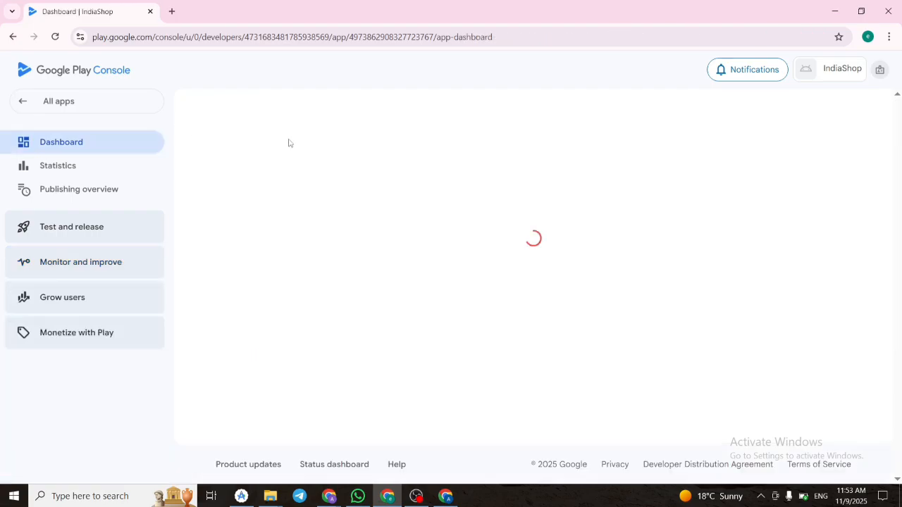
pyautogui.scroll(-4, 338, 211)
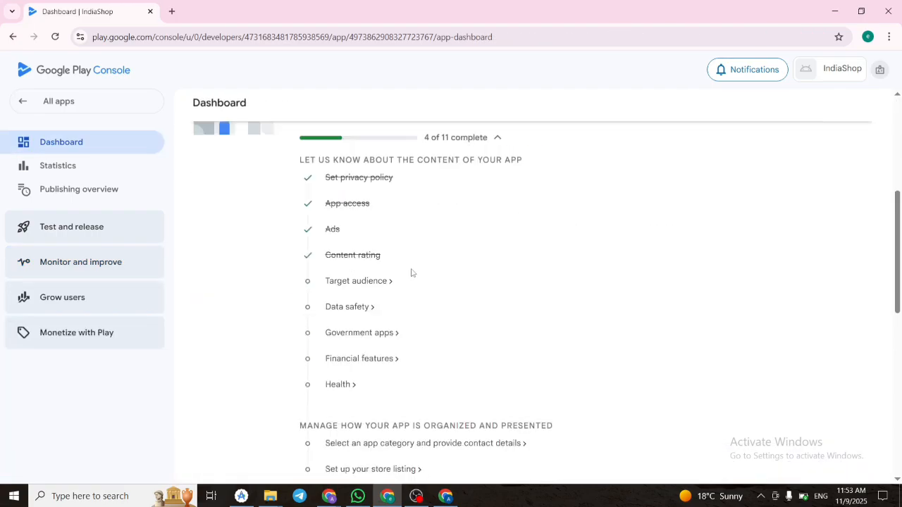
pyautogui.scroll(1, 410, 279)
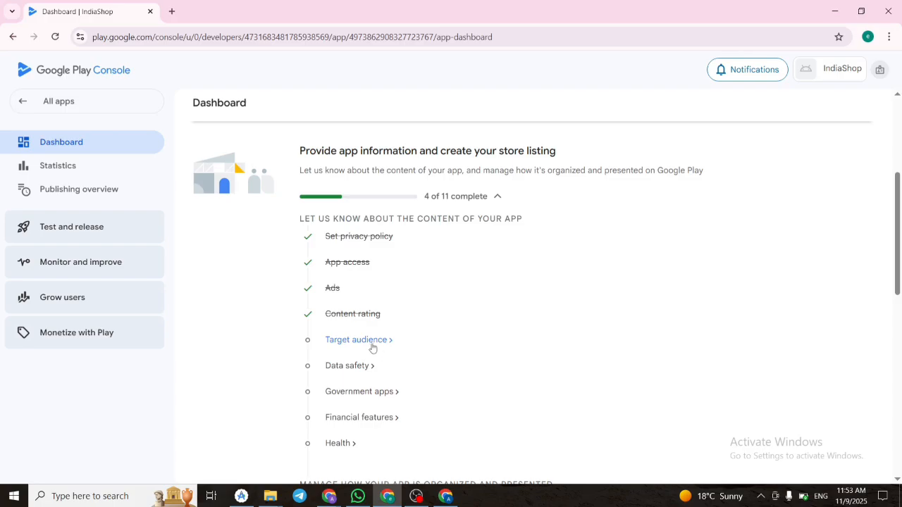
pyautogui.click(374, 341)
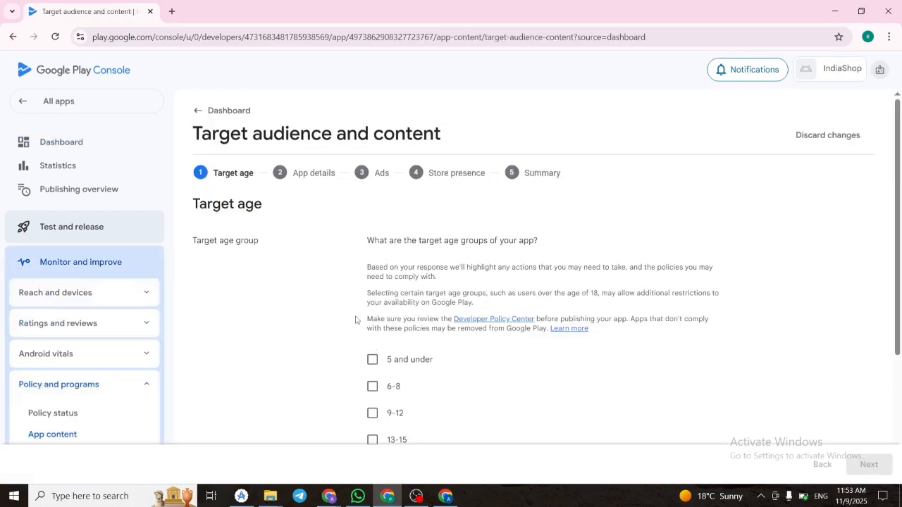
pyautogui.scroll(-3, 518, 268)
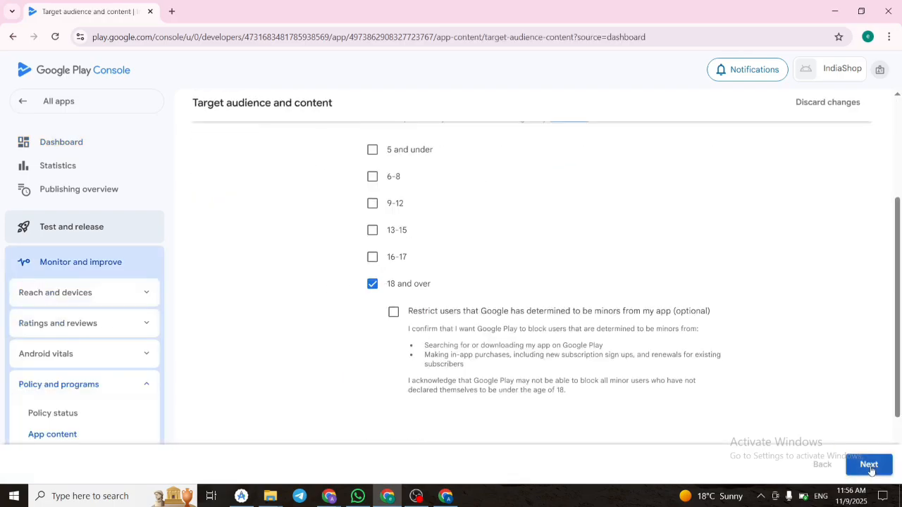
pyautogui.click(870, 465)
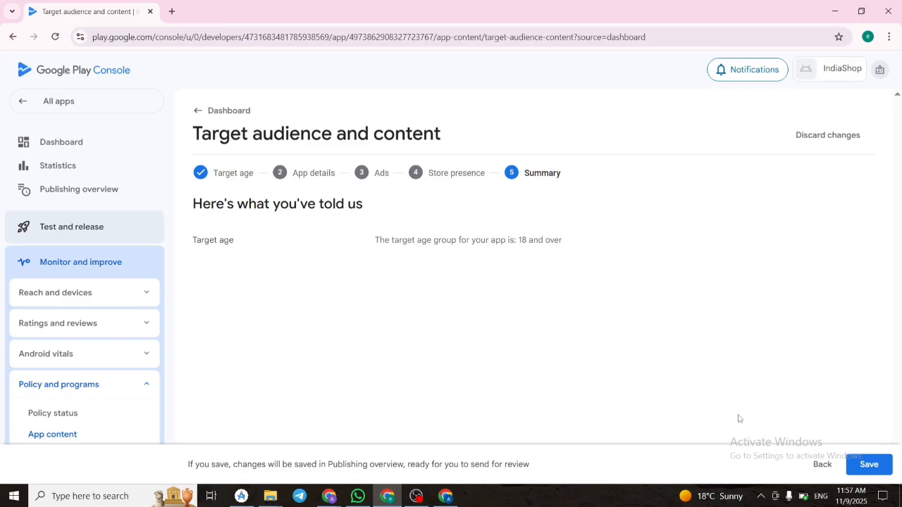
pyautogui.click(877, 465)
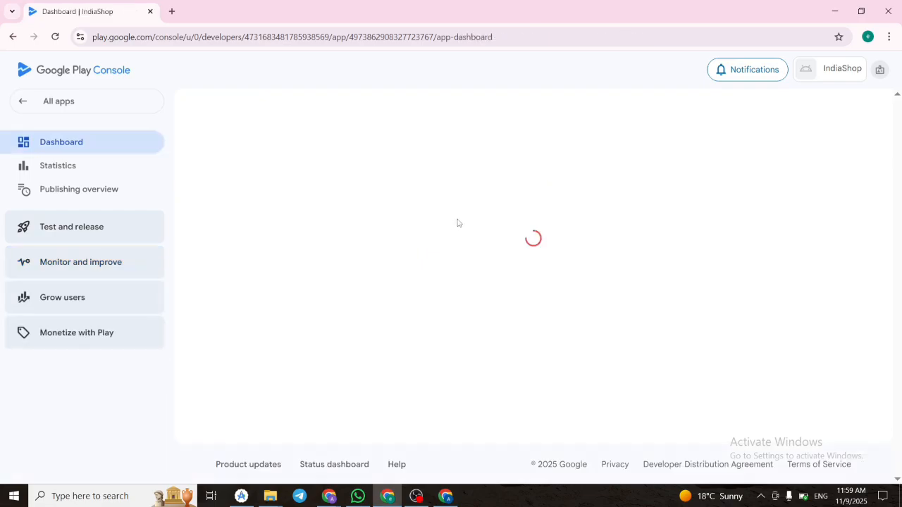
# Open the Data safety task from the dashboard, dismiss its introduction and proceed past the overview to data collection and security.
pyautogui.scroll(-4, 439, 248)
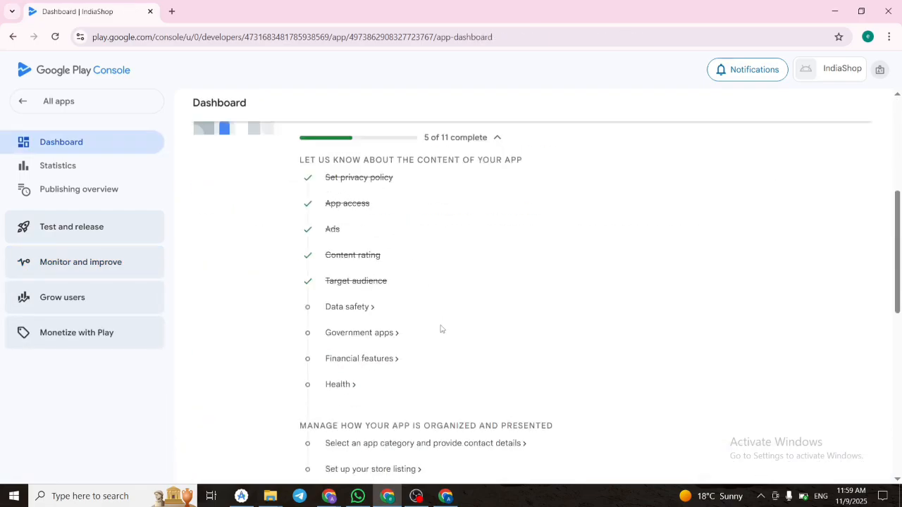
pyautogui.click(344, 309)
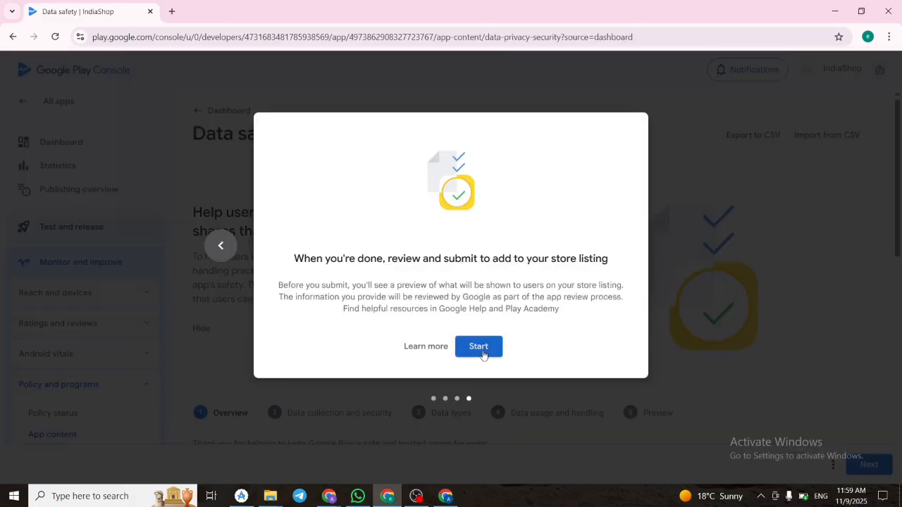
pyautogui.click(483, 351)
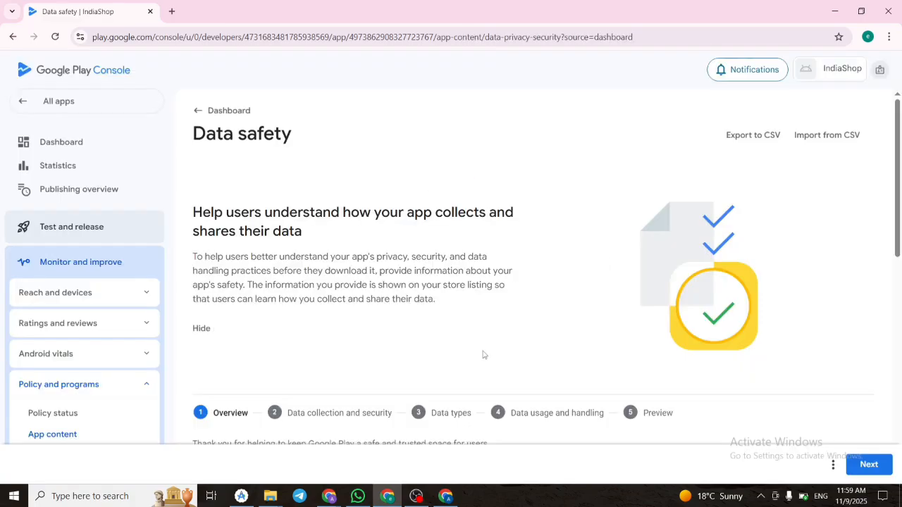
pyautogui.scroll(-5, 483, 354)
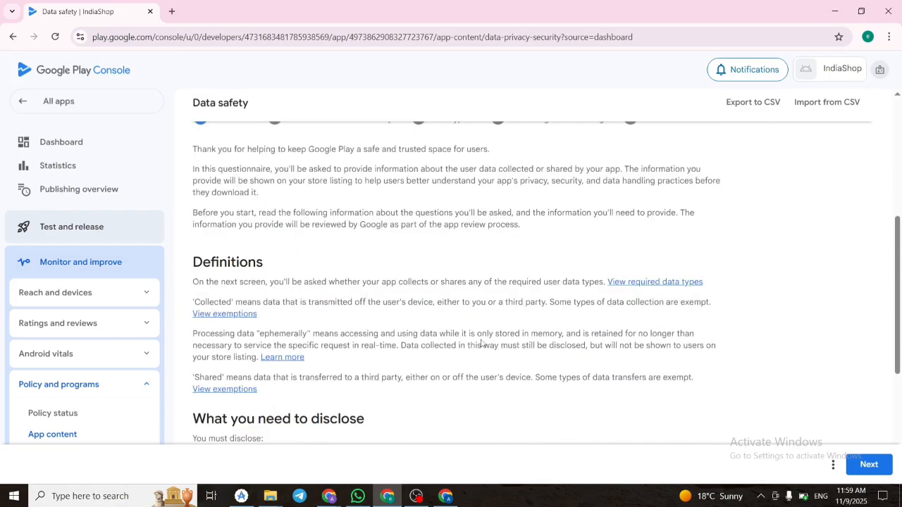
pyautogui.scroll(-4, 483, 342)
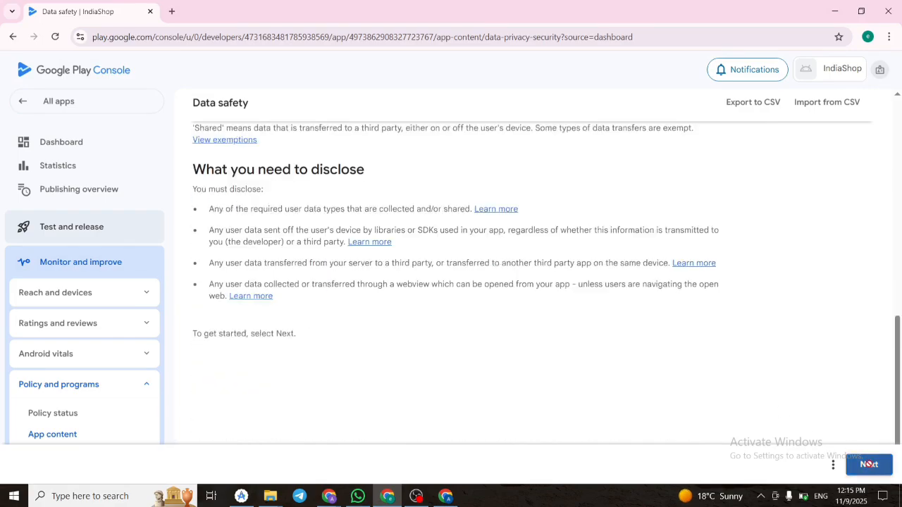
pyautogui.click(869, 464)
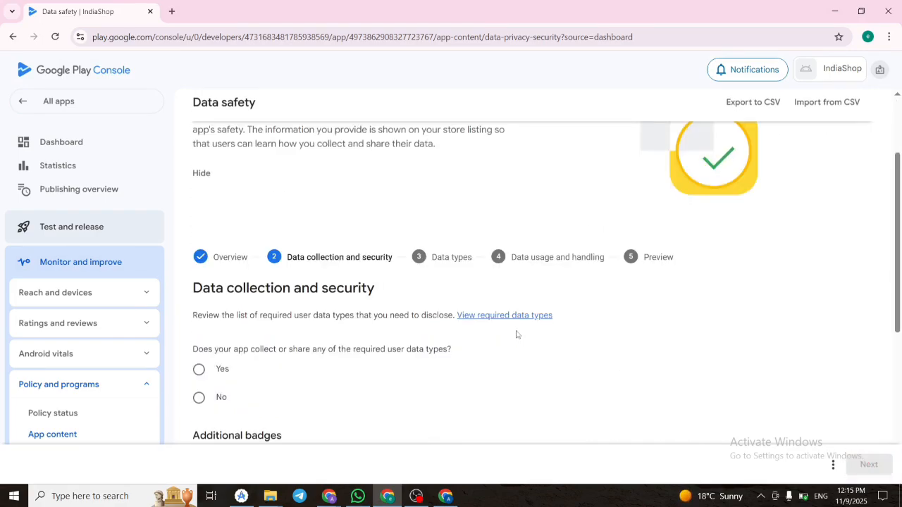
# Declare that the app collects or shares required user data types and that all collected data is encrypted in transit.
pyautogui.scroll(-1, 517, 335)
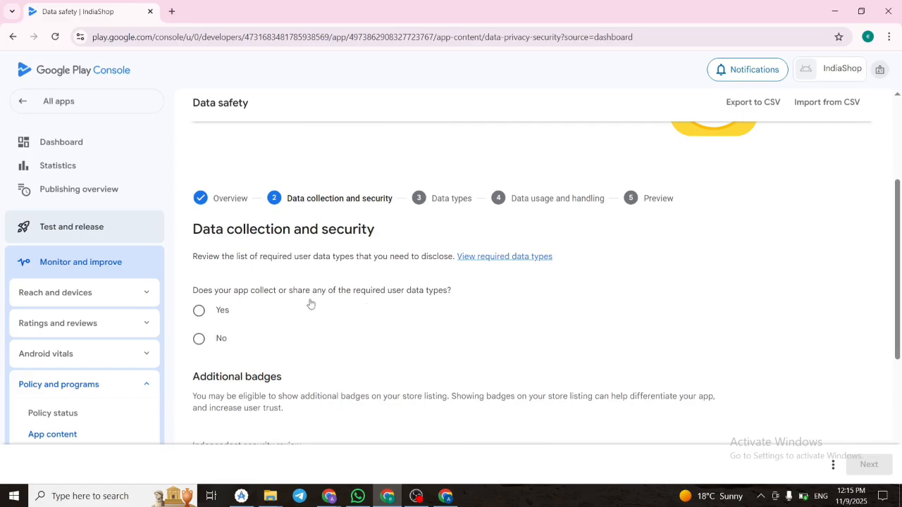
pyautogui.click(198, 311)
pyautogui.scroll(-1, 211, 313)
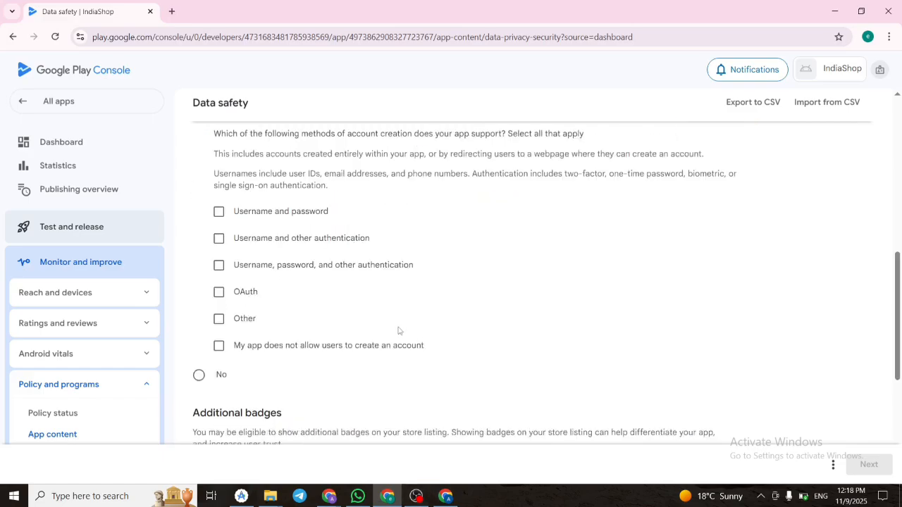
pyautogui.scroll(6, 397, 324)
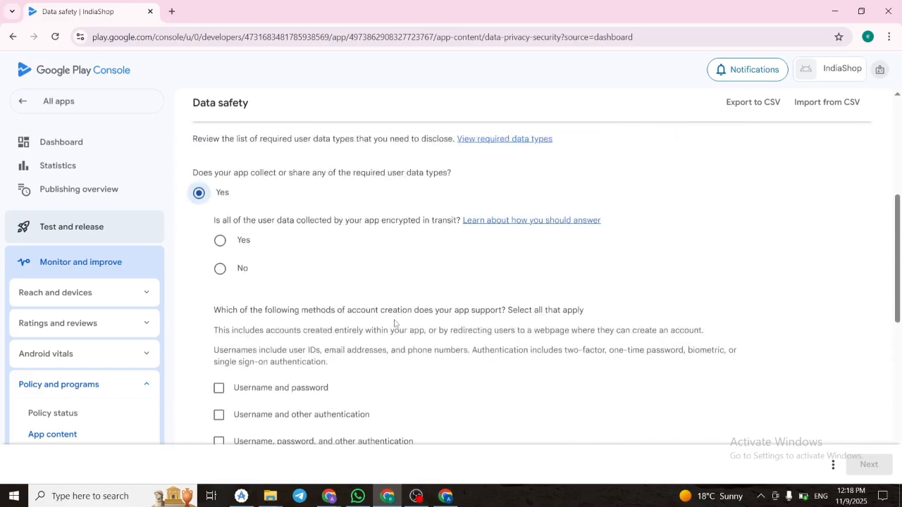
pyautogui.scroll(-1, 396, 322)
pyautogui.scroll(-1, 395, 323)
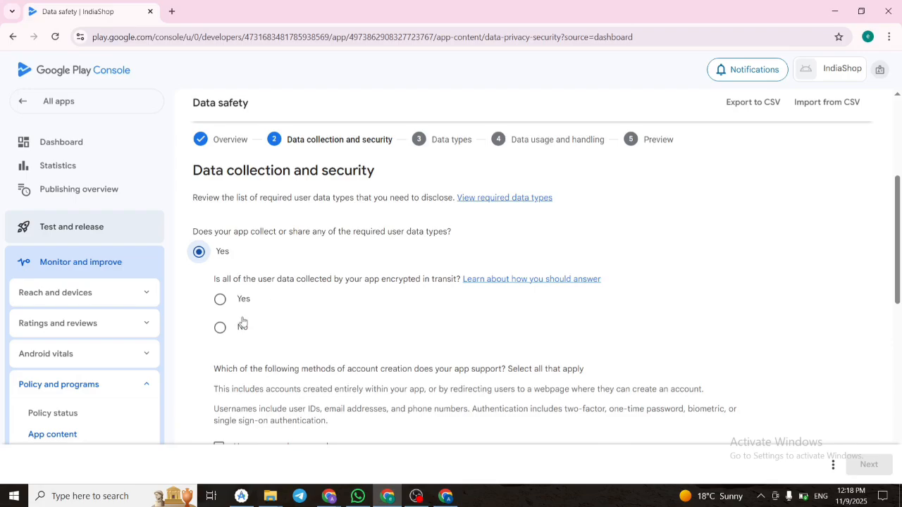
pyautogui.click(221, 300)
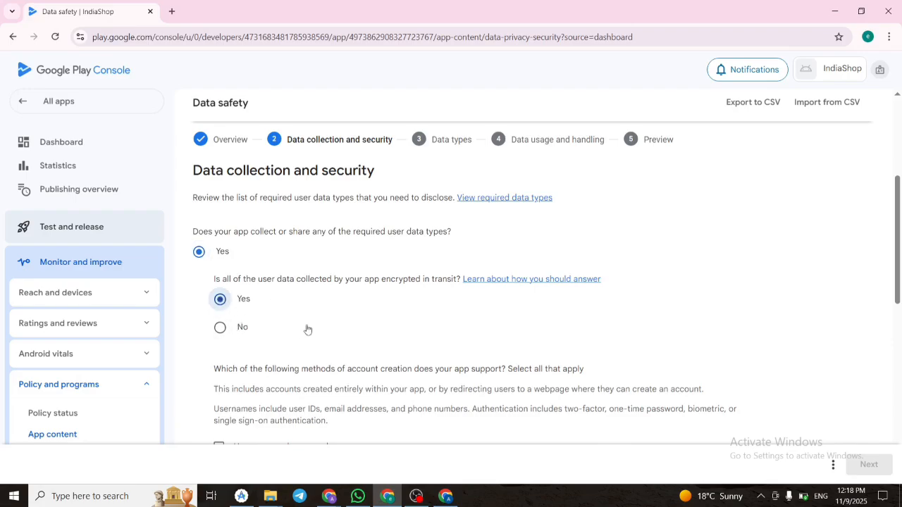
# Choose "Username and other authentication" as the only account creation method the app supports.
pyautogui.scroll(-3, 314, 328)
pyautogui.scroll(1, 317, 328)
pyautogui.scroll(-2, 316, 328)
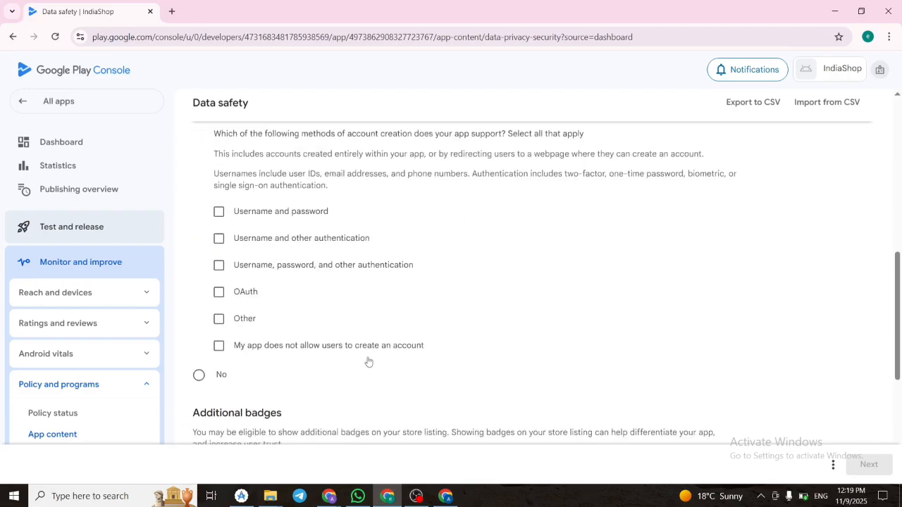
pyautogui.click(222, 239)
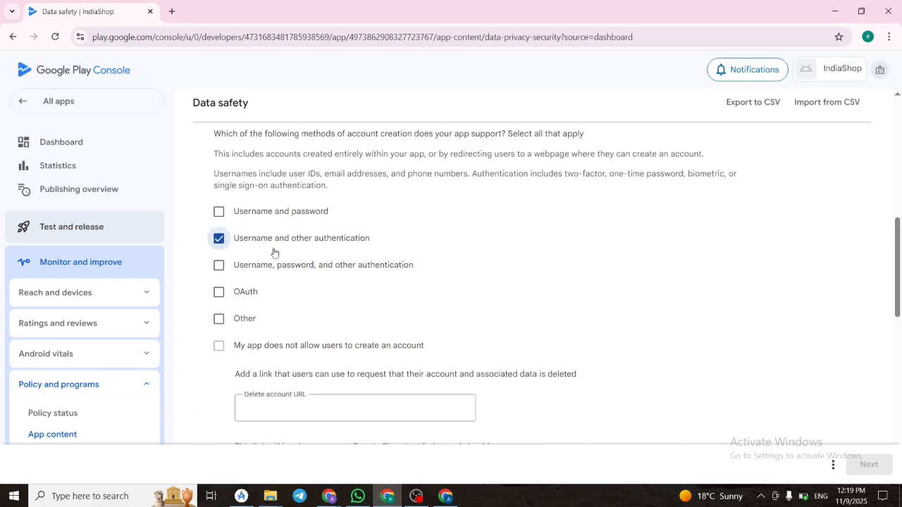
pyautogui.scroll(-1, 336, 273)
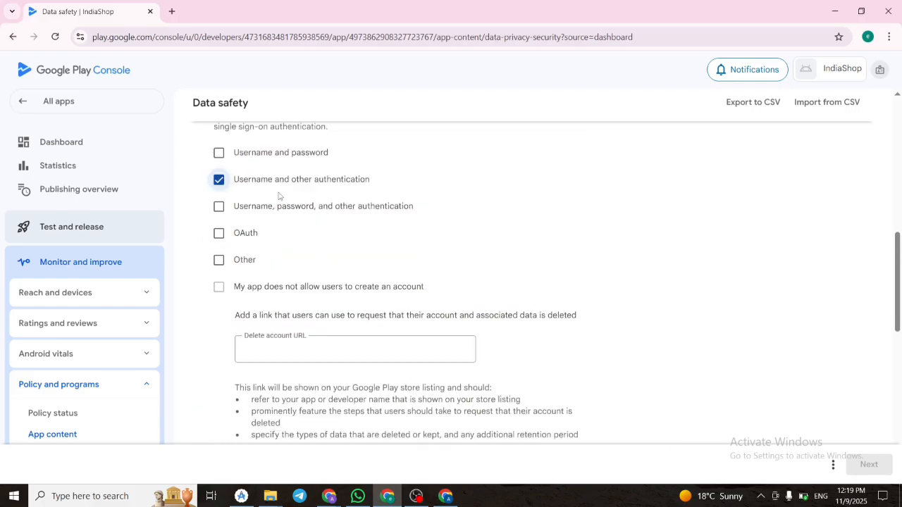
pyautogui.click(218, 152)
pyautogui.click(219, 153)
pyautogui.scroll(-2, 343, 303)
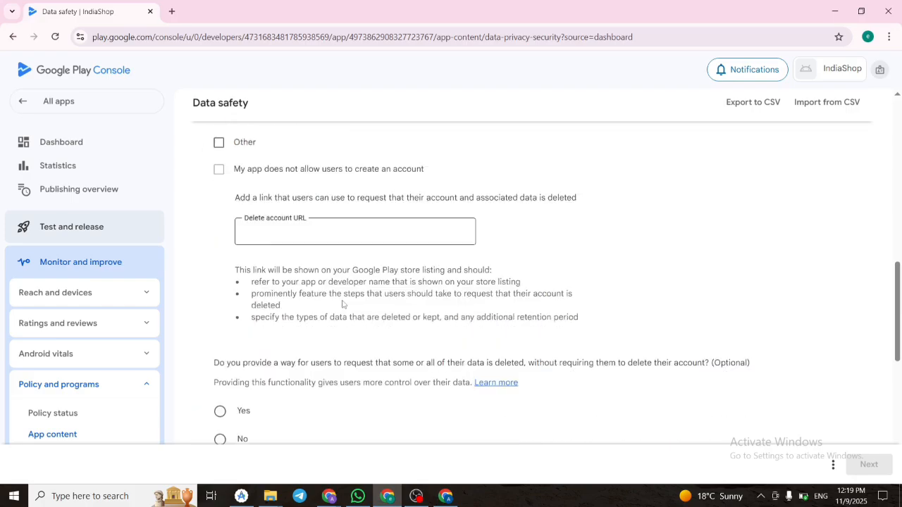
pyautogui.click(343, 232)
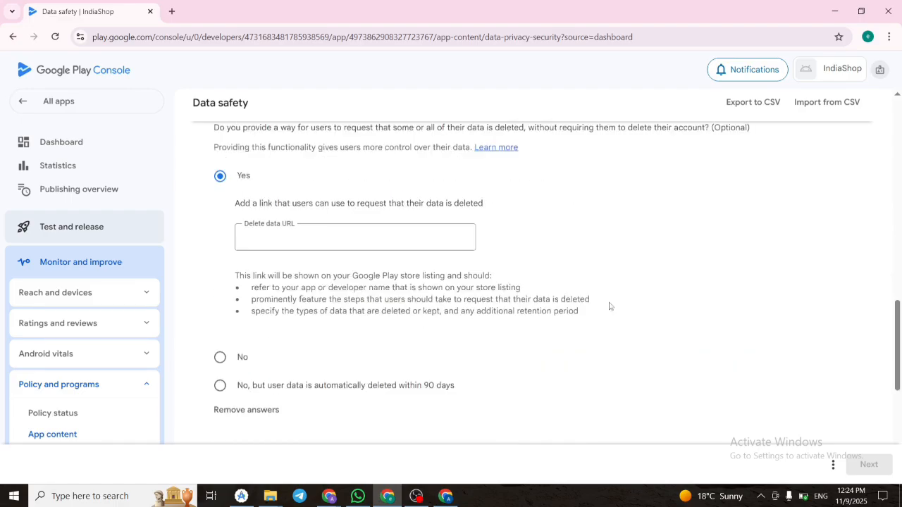
pyautogui.scroll(-1, 610, 308)
pyautogui.scroll(1, 611, 309)
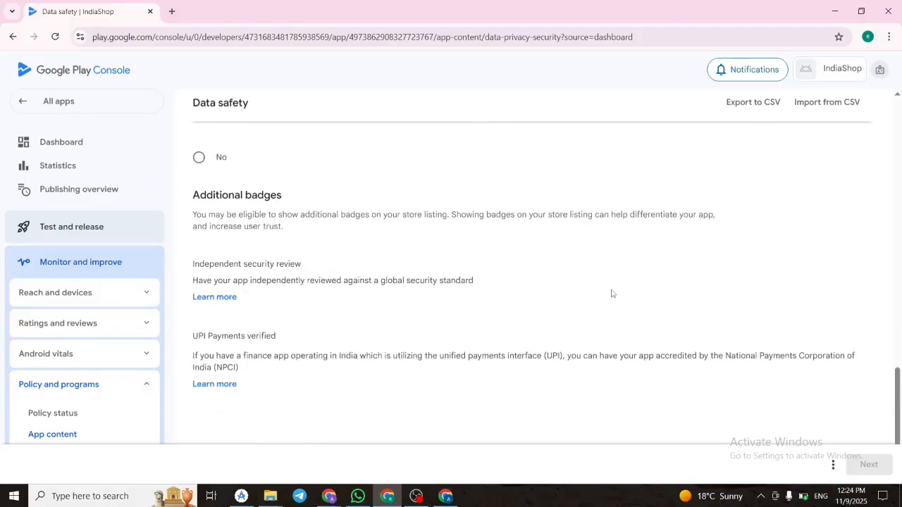
pyautogui.scroll(3, 613, 294)
pyautogui.scroll(-1, 612, 294)
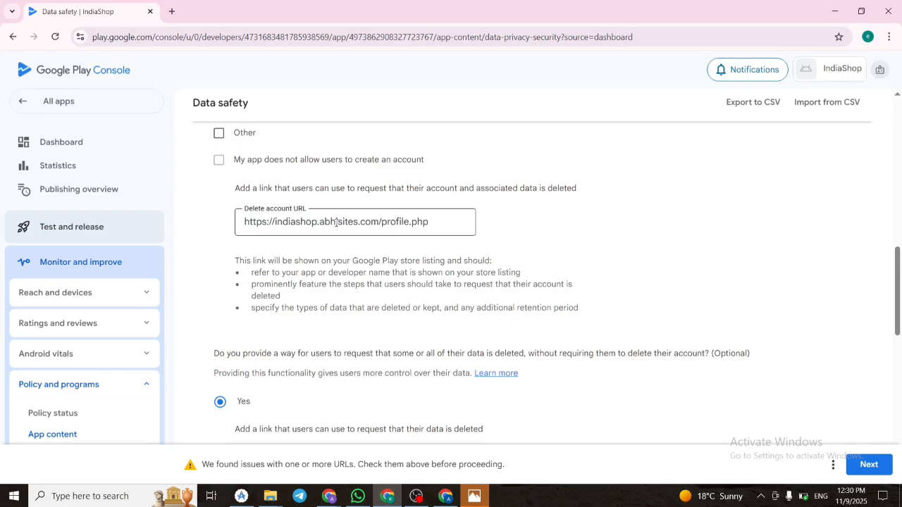
pyautogui.scroll(-3, 356, 236)
pyautogui.click(348, 286)
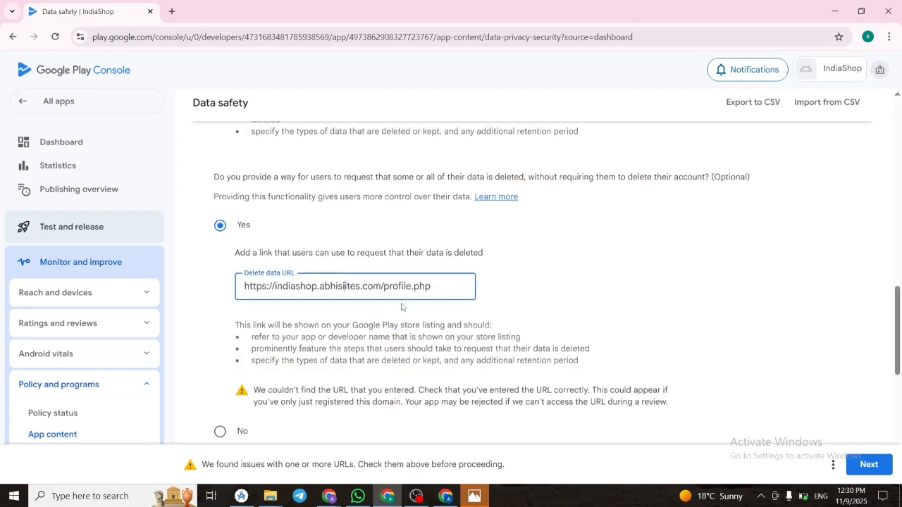
pyautogui.scroll(-3, 579, 383)
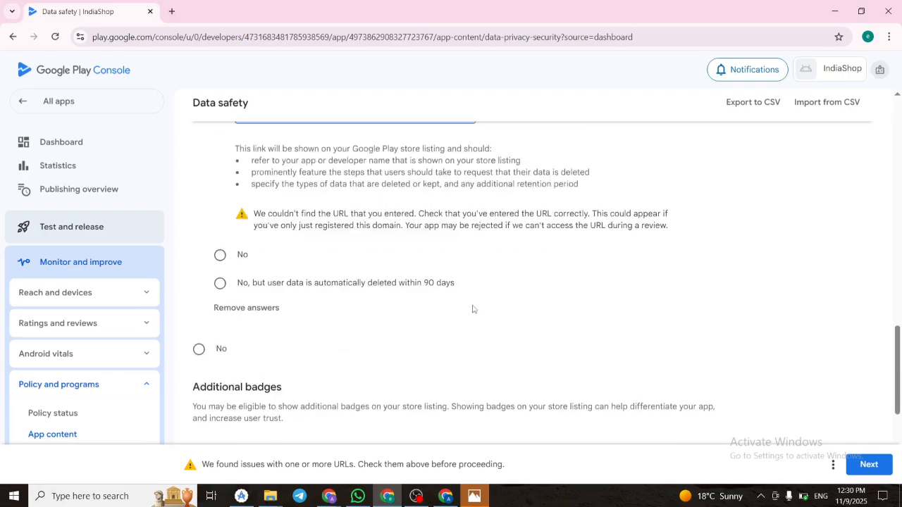
pyautogui.scroll(1, 473, 308)
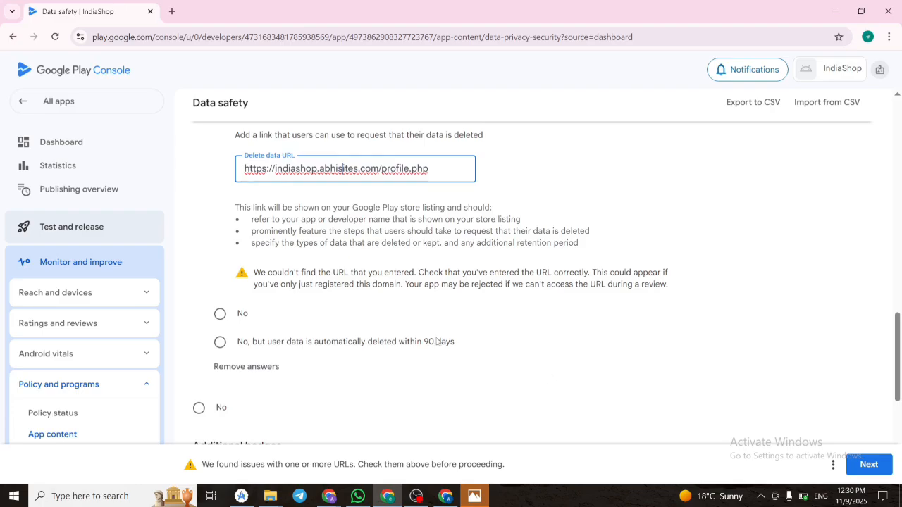
# Finish the data collection and security section and proceed to the data types selection.
pyautogui.scroll(-1, 437, 342)
pyautogui.click(868, 465)
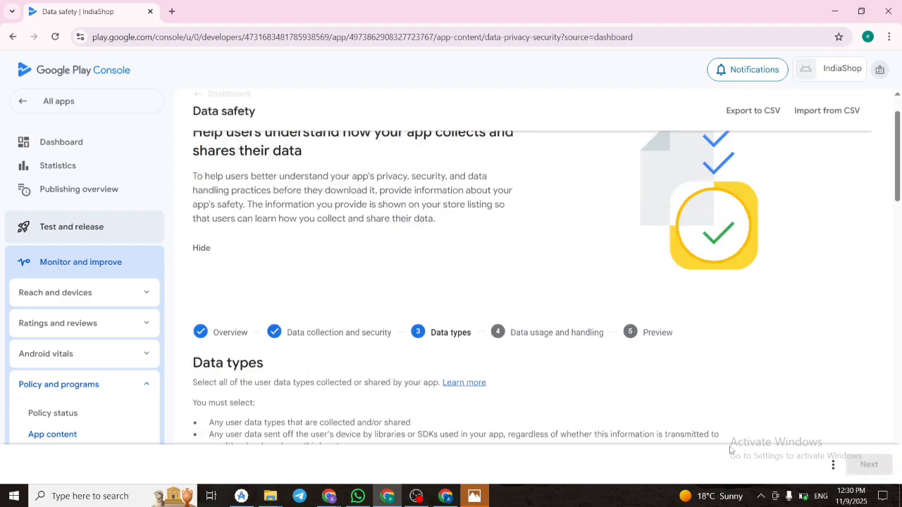
pyautogui.scroll(-4, 636, 339)
pyautogui.scroll(1, 535, 324)
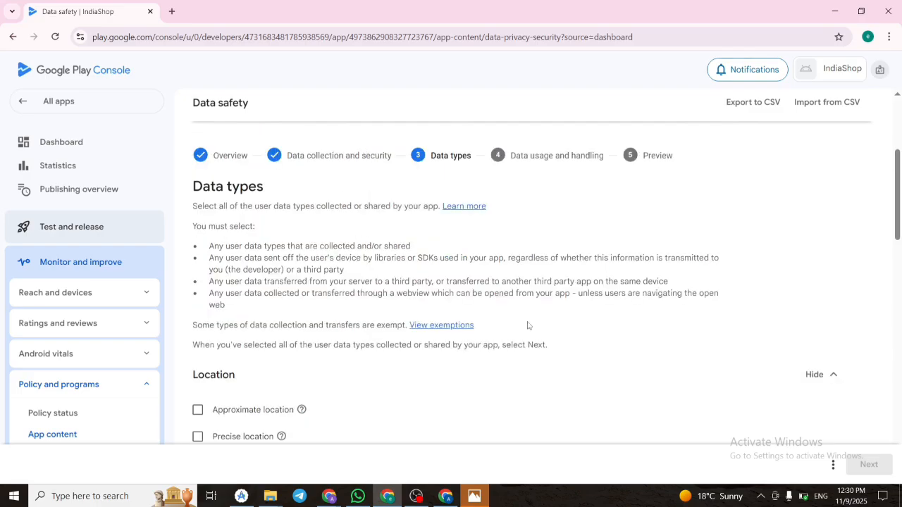
pyautogui.scroll(-3, 499, 327)
pyautogui.click(197, 217)
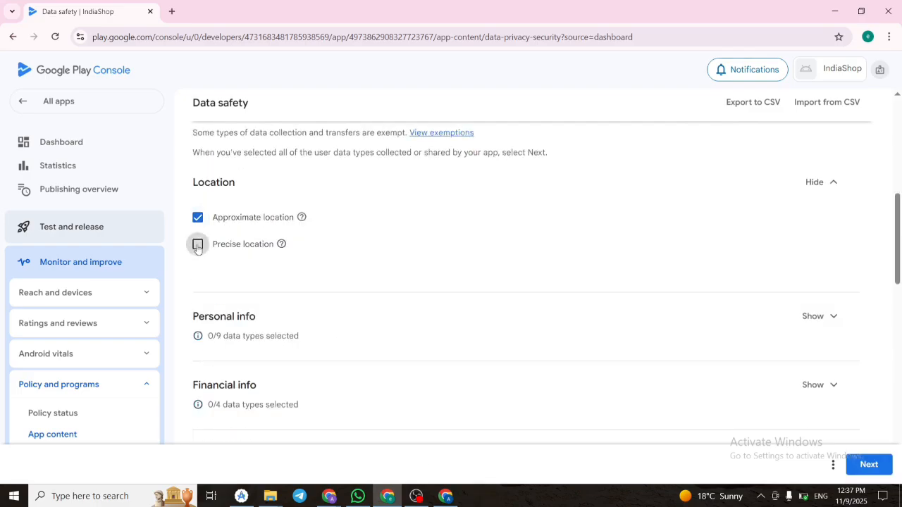
pyautogui.click(198, 244)
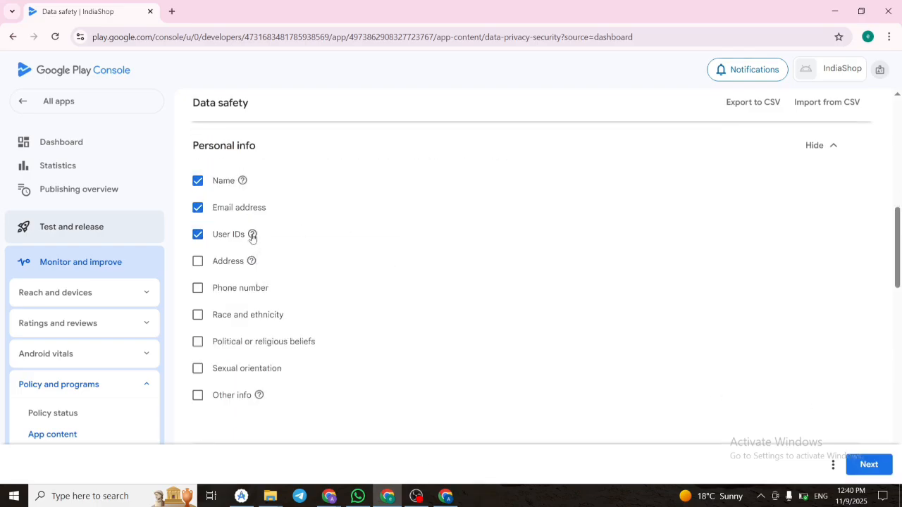
# Under Personal info, select name, email address, user IDs, address and phone number as data types the app handles.
pyautogui.moveTo(252, 236)
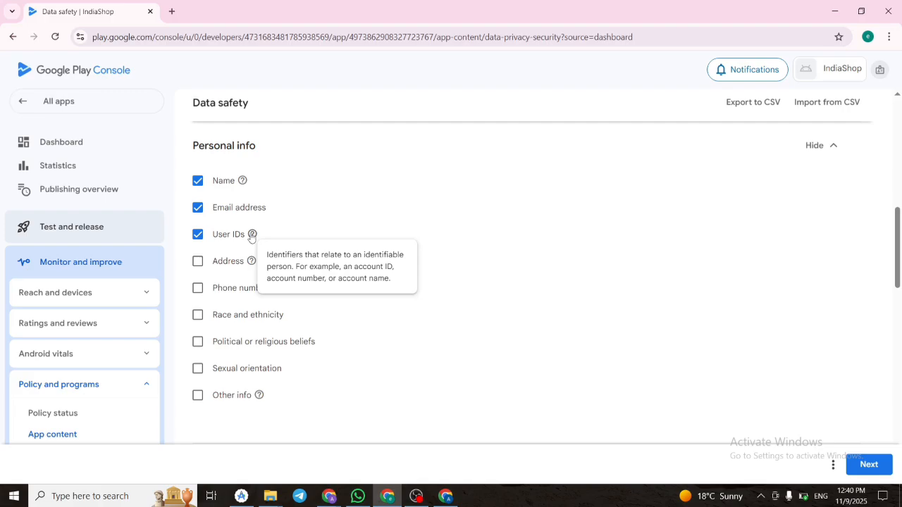
pyautogui.click(209, 260)
pyautogui.click(210, 289)
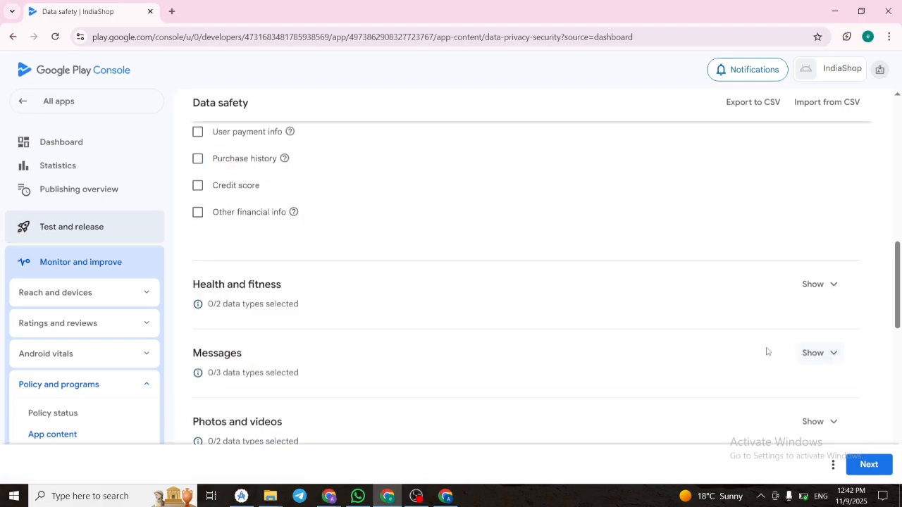
# Under Financial info, select user payment info and purchase history.
pyautogui.scroll(2, 399, 268)
pyautogui.click(197, 249)
pyautogui.click(198, 276)
pyautogui.scroll(-2, 583, 302)
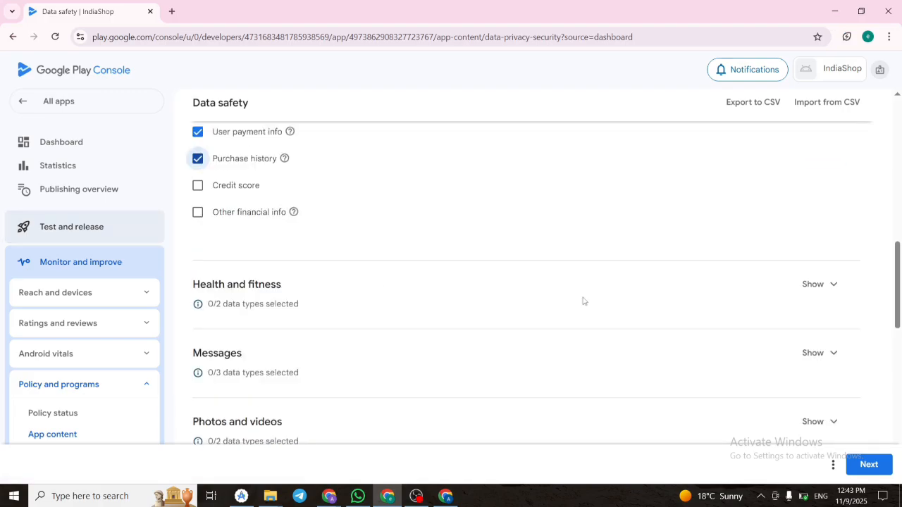
# Expand the Photos and videos category and mark both photos and videos.
pyautogui.click(583, 301)
pyautogui.click(816, 299)
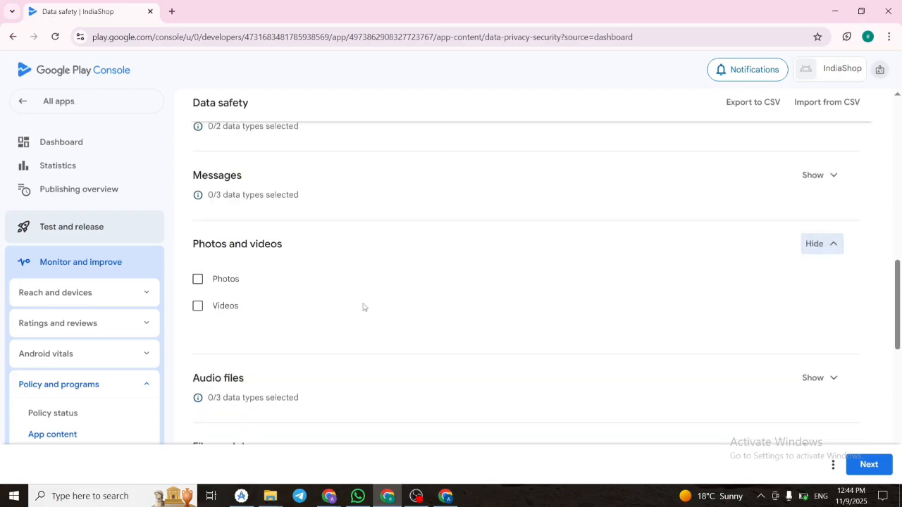
pyautogui.click(198, 278)
pyautogui.click(197, 305)
# Check the data types offered under Audio files, Files and docs, Calendar and Contacts.
pyautogui.click(820, 202)
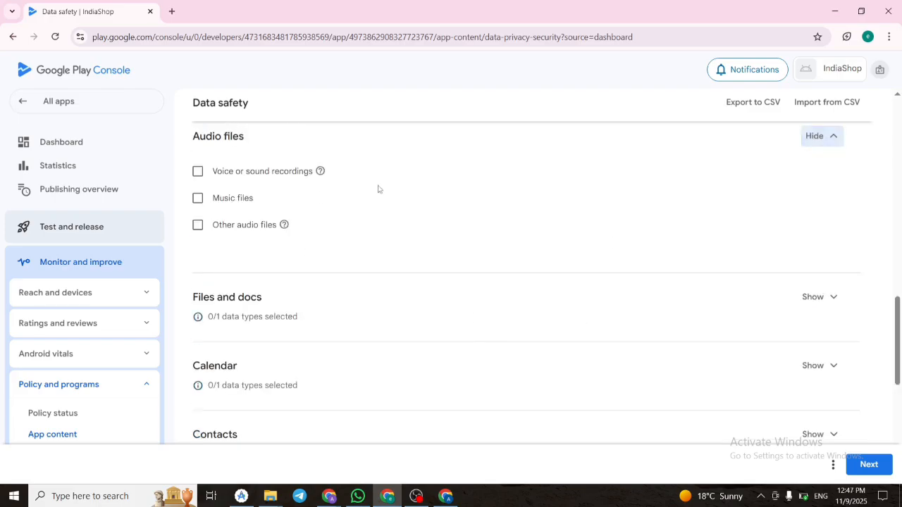
pyautogui.click(818, 297)
pyautogui.click(827, 310)
pyautogui.click(820, 379)
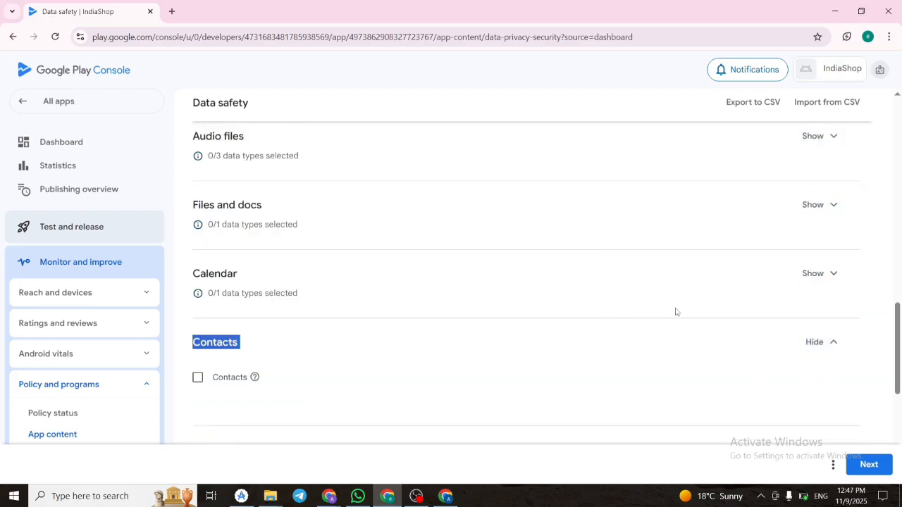
# Under App activity, select app interactions and in-app search history.
pyautogui.scroll(-3, 537, 362)
pyautogui.click(825, 271)
pyautogui.scroll(-1, 387, 295)
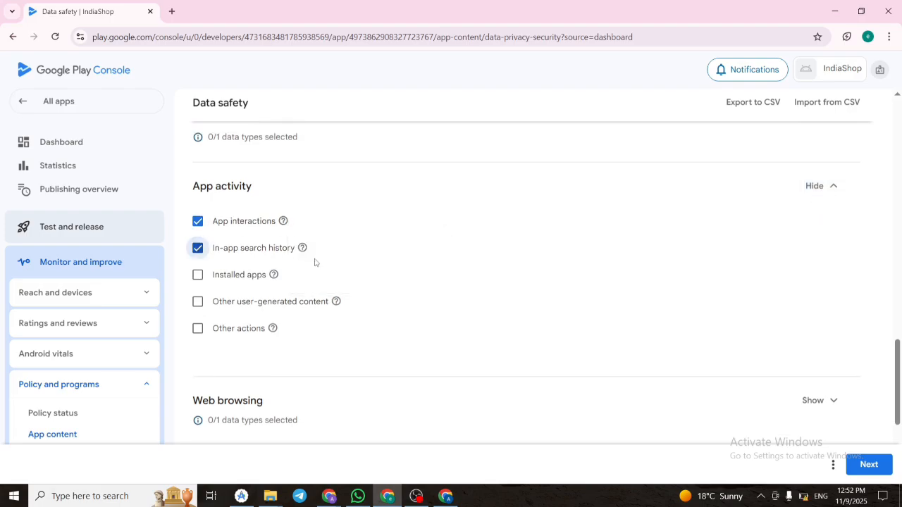
# Check the Web browsing and App info and performance categories, and select Device or other IDs.
pyautogui.scroll(-3, 574, 228)
pyautogui.click(814, 224)
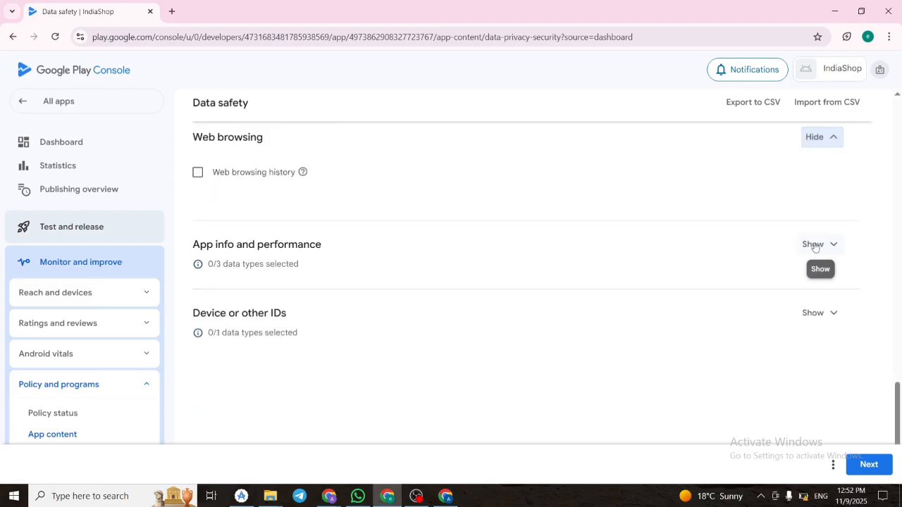
pyautogui.click(818, 245)
pyautogui.click(832, 365)
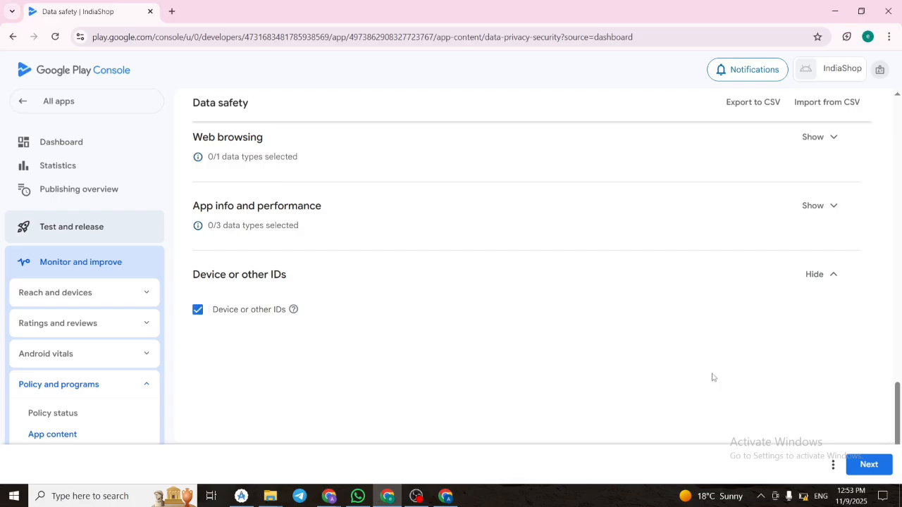
# Proceed to data usage and handling and expand the Personal info data types.
pyautogui.scroll(20, 713, 378)
pyautogui.click(868, 464)
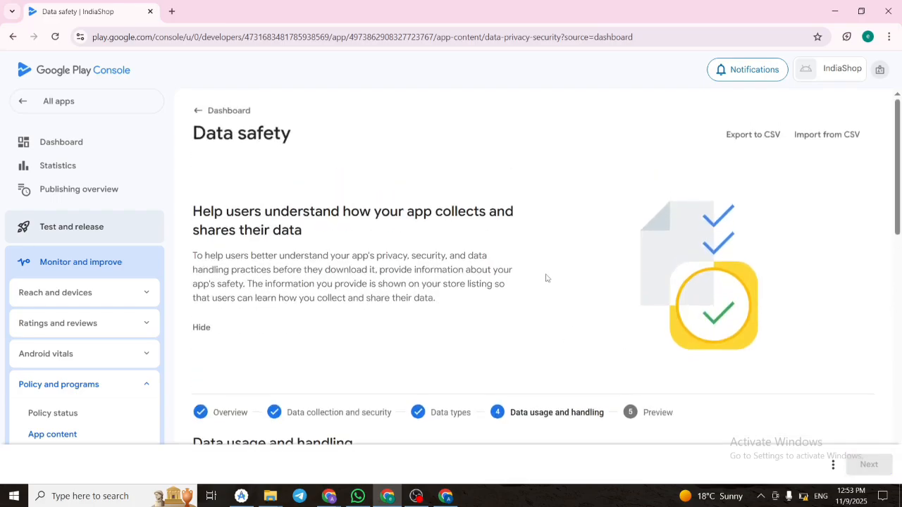
pyautogui.scroll(-3, 546, 278)
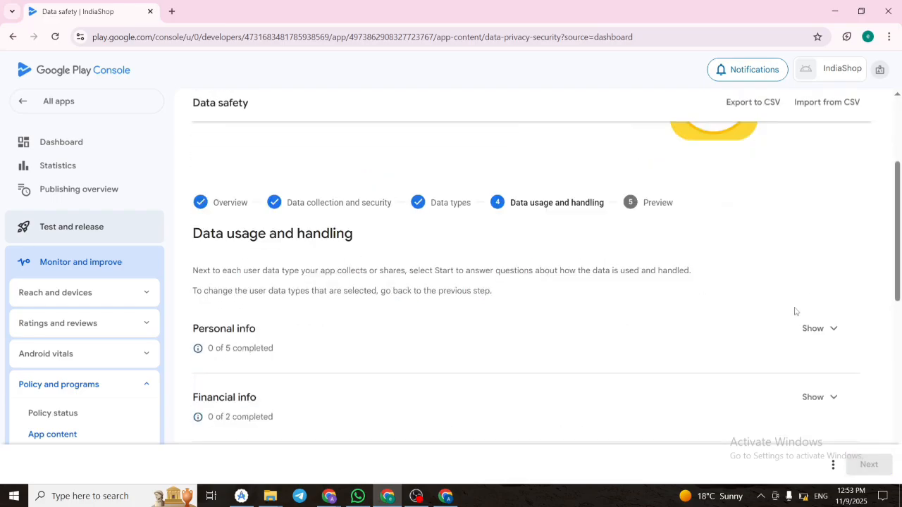
pyautogui.click(825, 329)
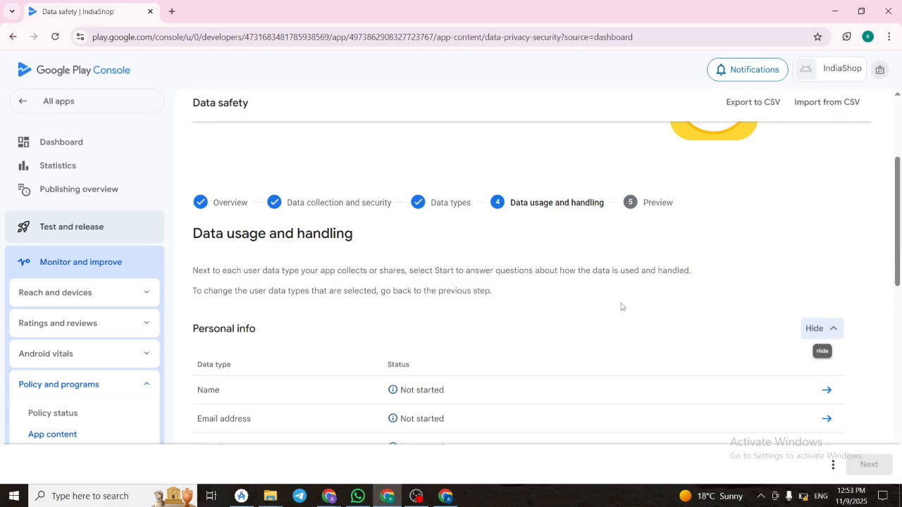
pyautogui.scroll(-2, 606, 303)
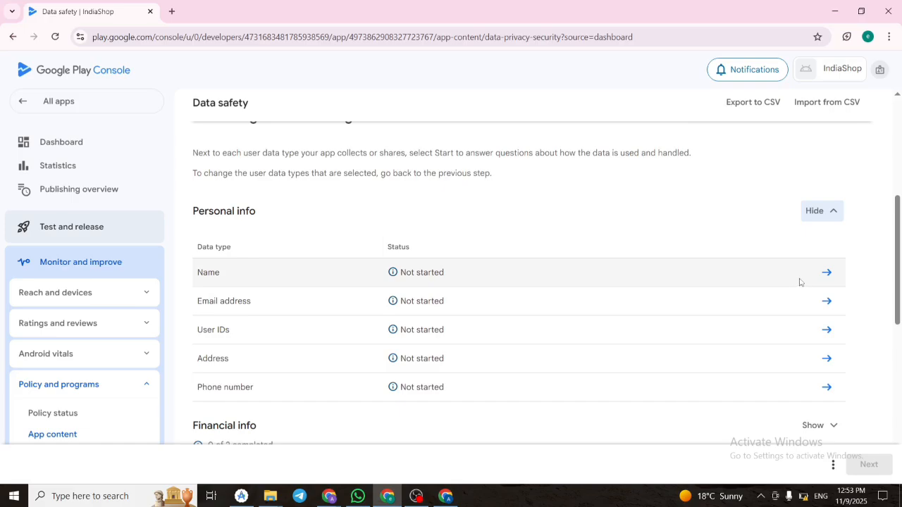
# Open the usage questions for Name, mark it as both collected and shared, and go through the purposes for collection.
pyautogui.click(826, 274)
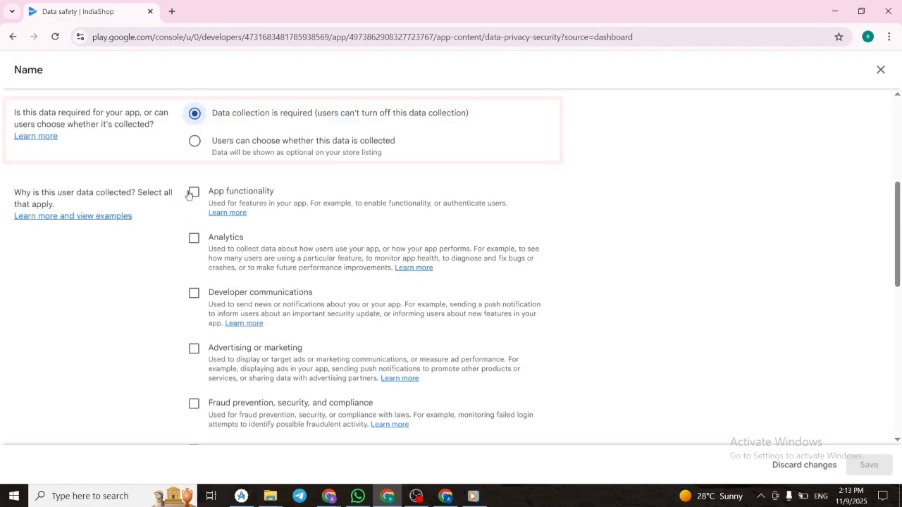
pyautogui.click(191, 193)
pyautogui.scroll(-4, 195, 289)
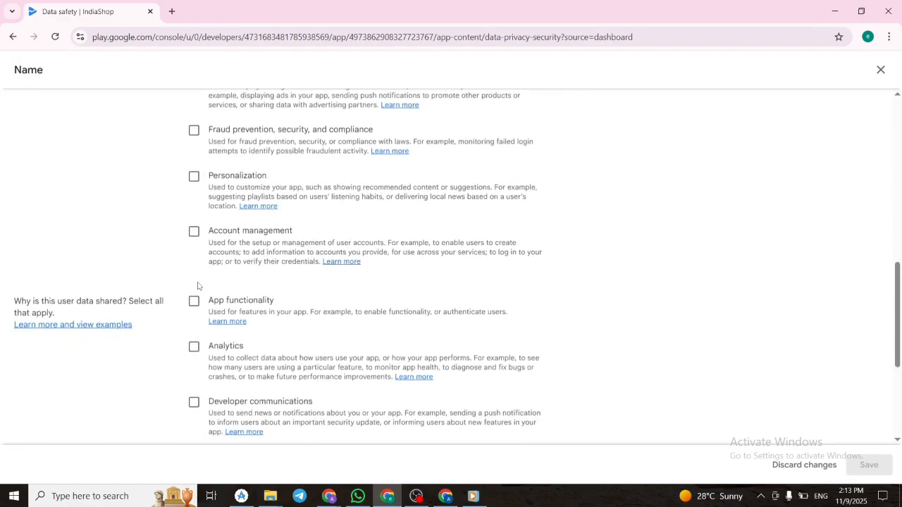
pyautogui.scroll(2, 197, 285)
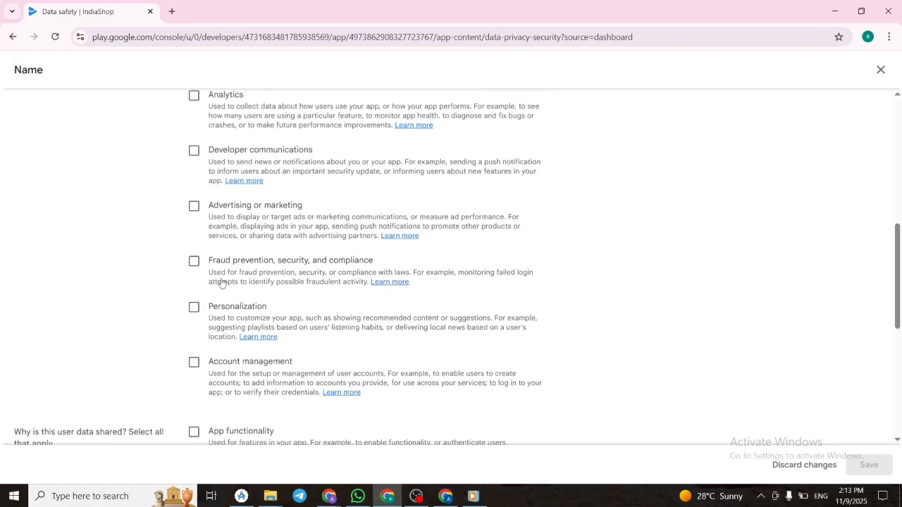
pyautogui.scroll(-1, 288, 280)
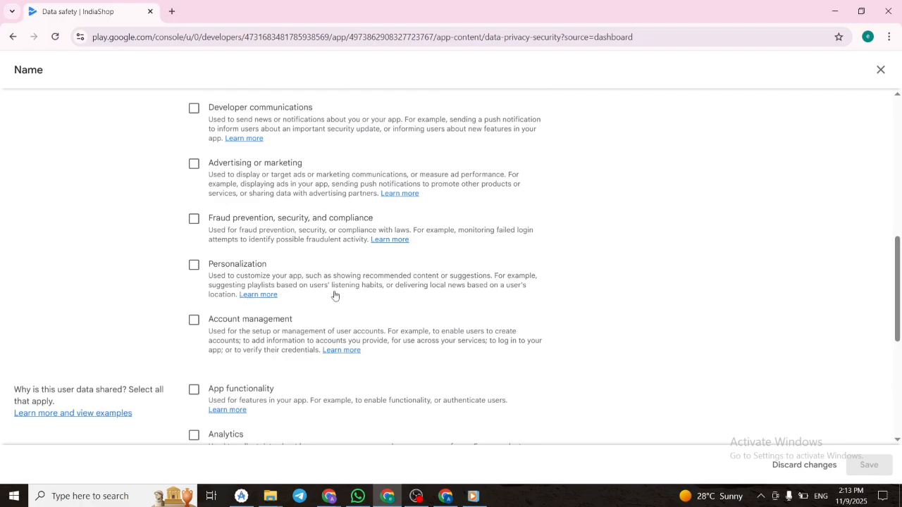
pyautogui.scroll(-1, 328, 339)
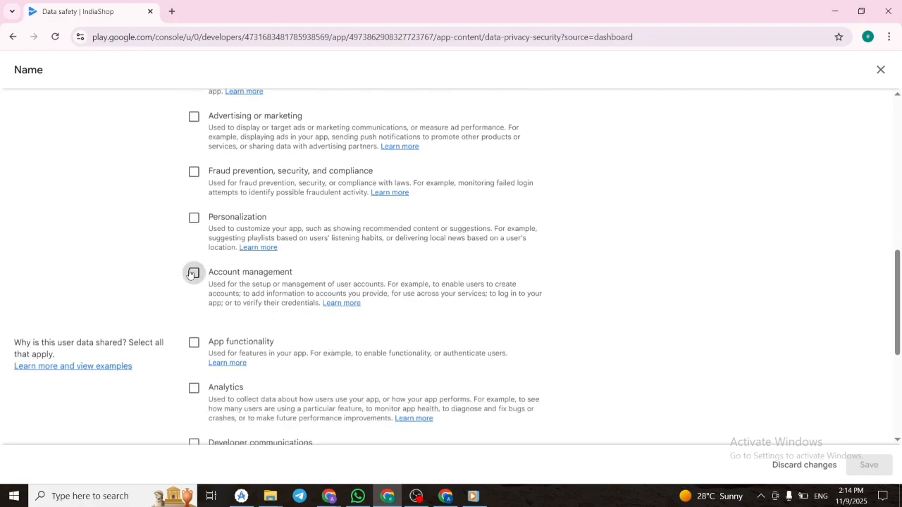
pyautogui.scroll(-5, 324, 316)
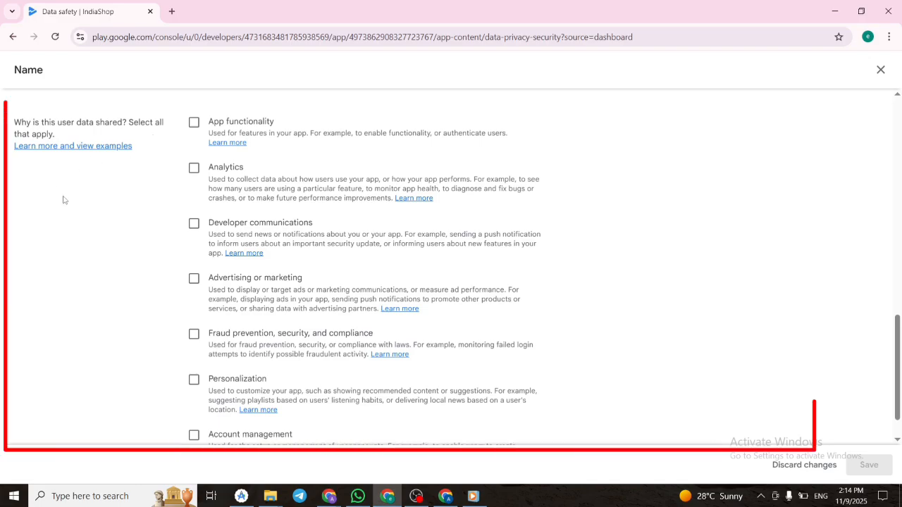
# Choose App functionality as the reason the Name data is shared, and save the answers.
pyautogui.click(194, 124)
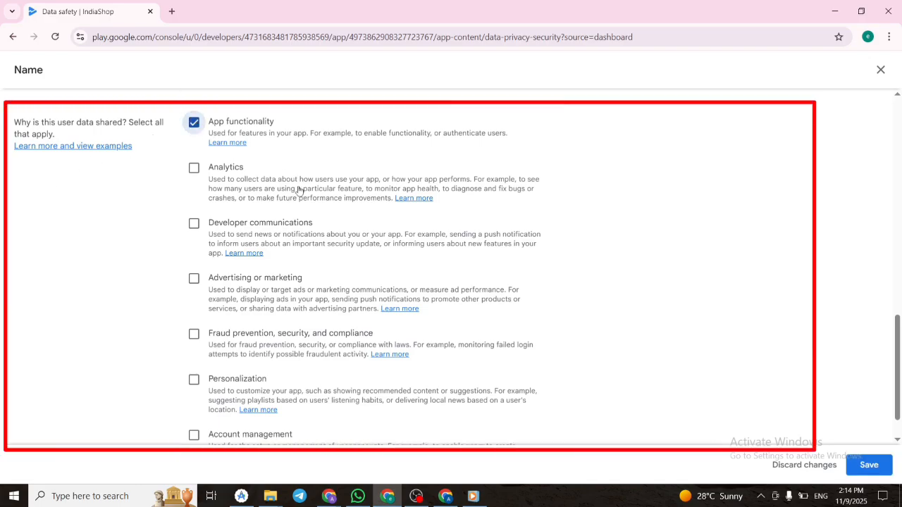
pyautogui.scroll(-1, 329, 301)
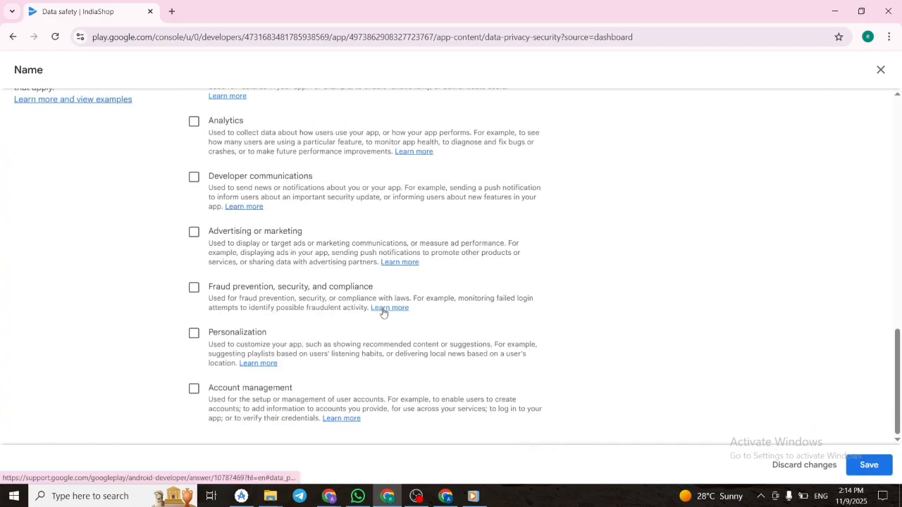
pyautogui.scroll(1, 383, 308)
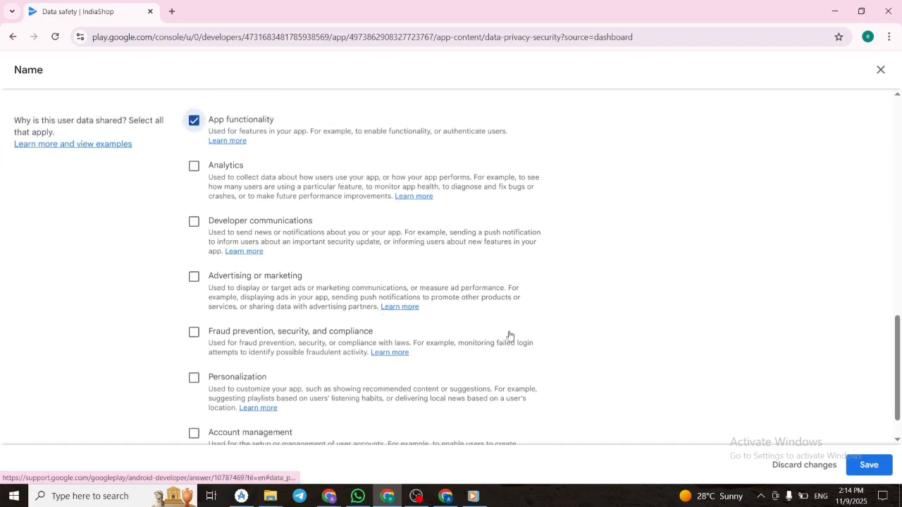
pyautogui.click(859, 470)
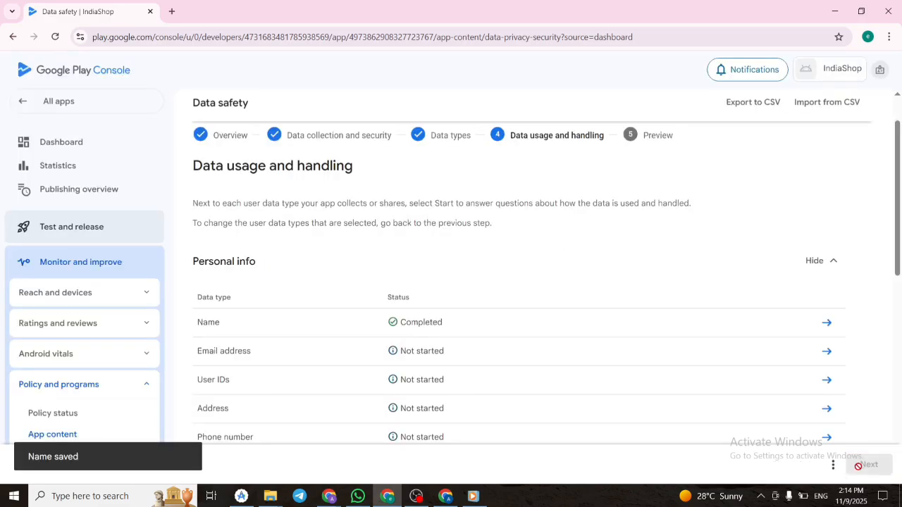
# Open the usage questions for Email address and mark it as both collected and shared.
pyautogui.click(827, 352)
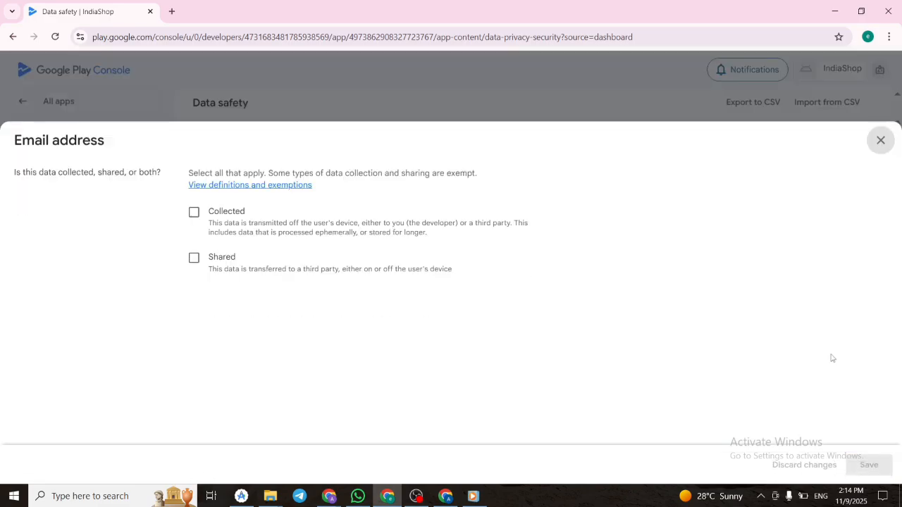
pyautogui.click(194, 212)
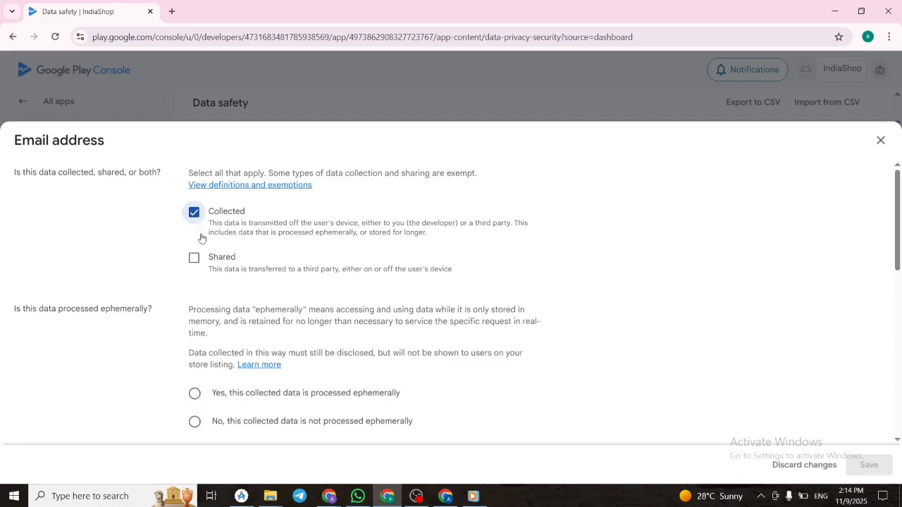
pyautogui.click(194, 258)
# State that the collected email address is not processed ephemerally and that its collection is required.
pyautogui.scroll(-3, 239, 319)
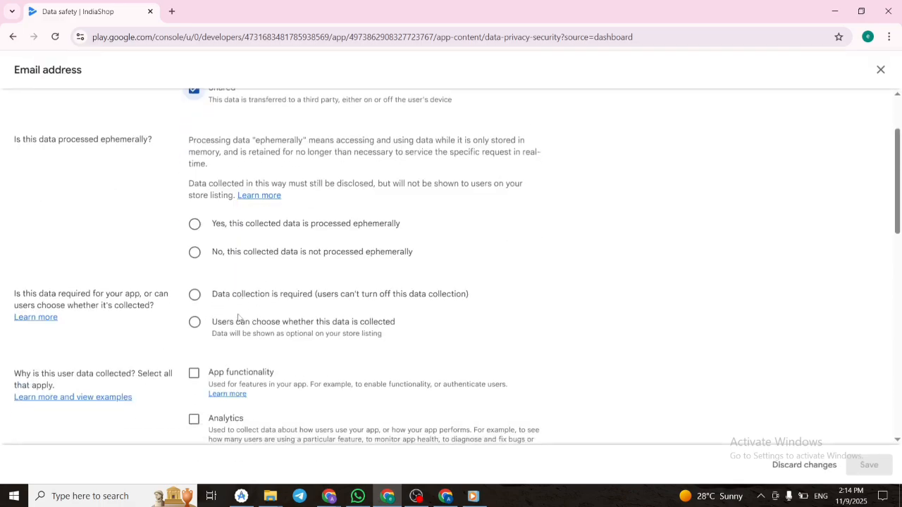
pyautogui.scroll(-1, 217, 343)
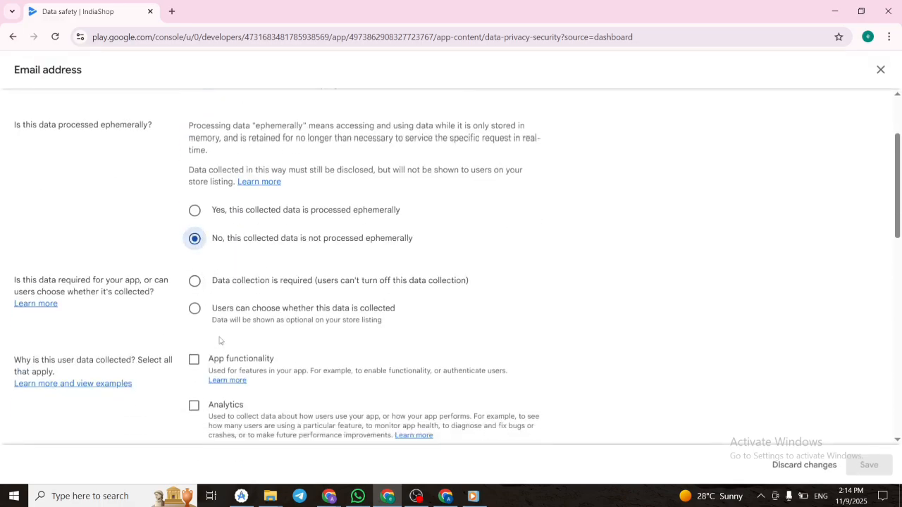
pyautogui.click(205, 237)
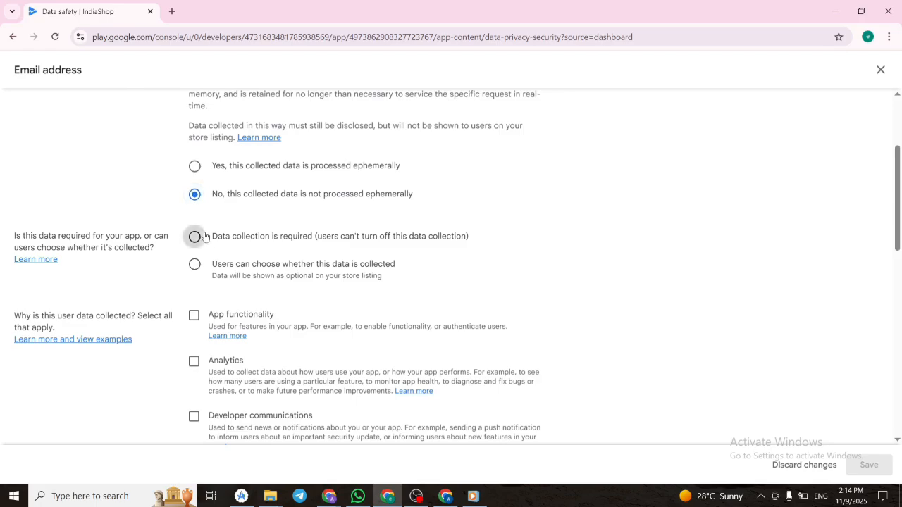
# Select App functionality and Developer communications as reasons for collecting the email address.
pyautogui.scroll(-1, 212, 387)
pyautogui.click(195, 243)
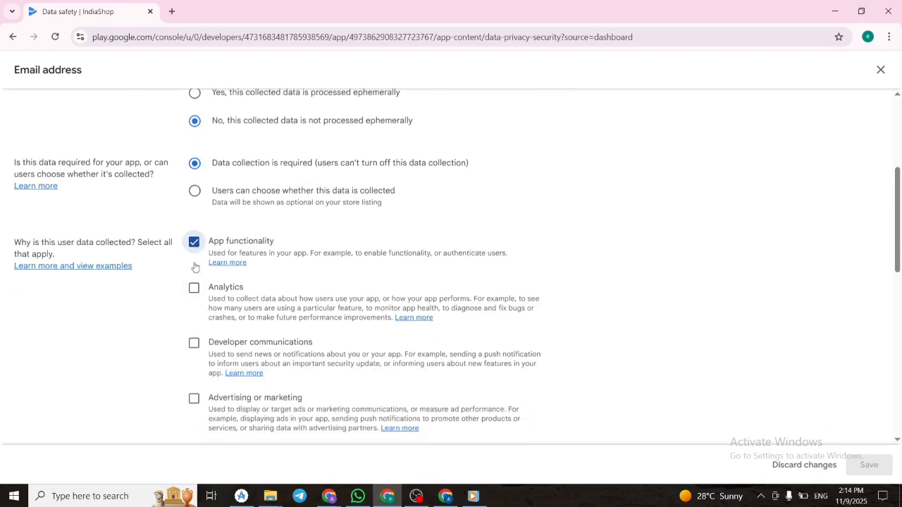
pyautogui.scroll(-1, 189, 369)
pyautogui.scroll(1, 197, 386)
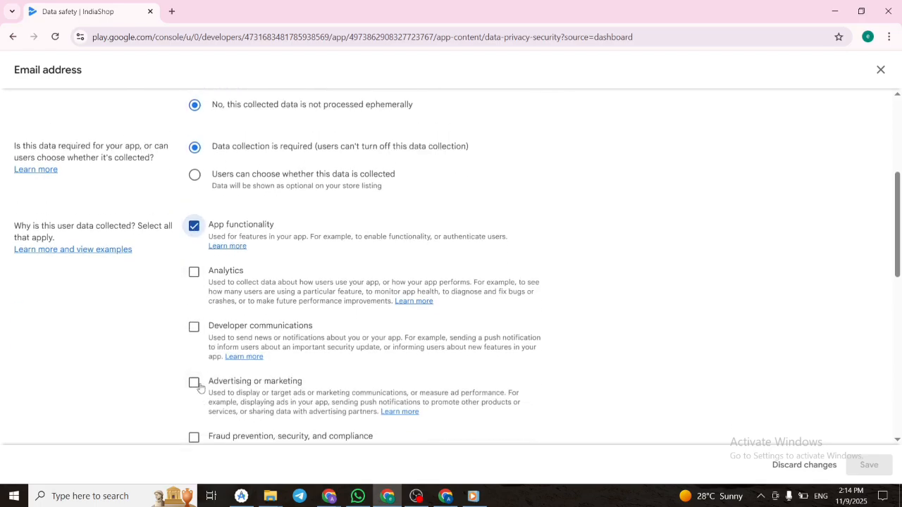
pyautogui.scroll(-2, 268, 345)
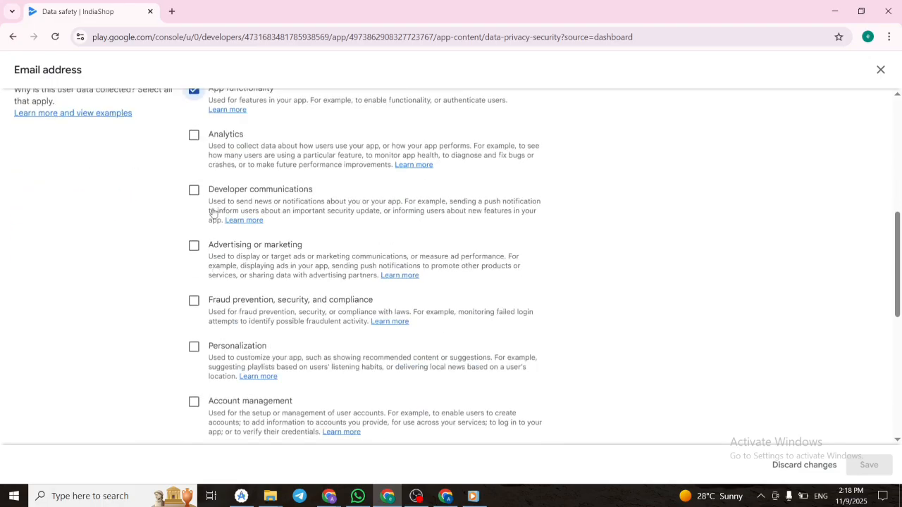
pyautogui.click(317, 206)
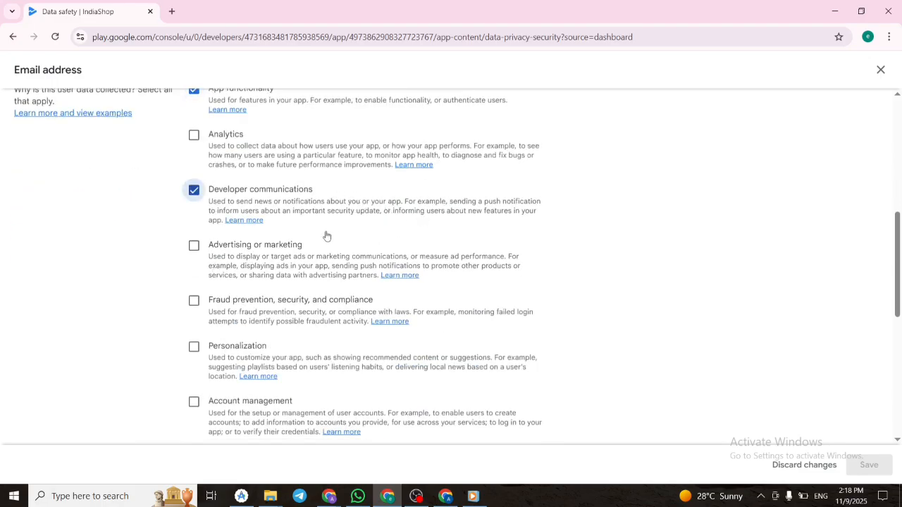
# Add Account management as a reason for collecting the email address, choose App functionality as the sharing reason, and save.
pyautogui.scroll(-2, 344, 281)
pyautogui.click(193, 219)
pyautogui.scroll(-2, 141, 226)
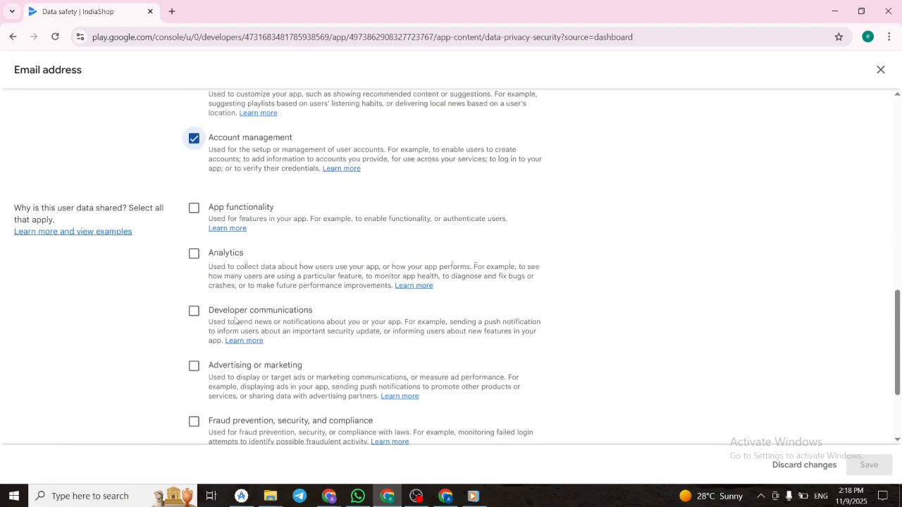
pyautogui.click(194, 172)
pyautogui.scroll(-2, 725, 392)
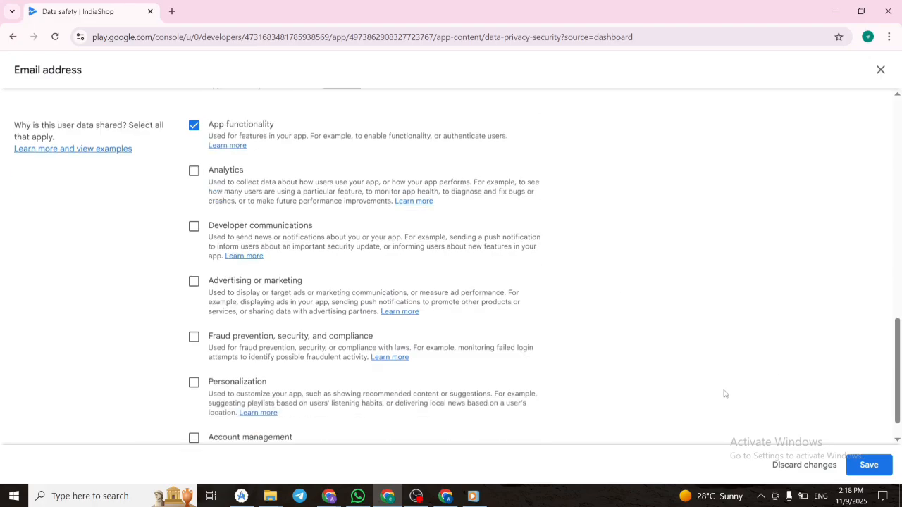
pyautogui.click(869, 465)
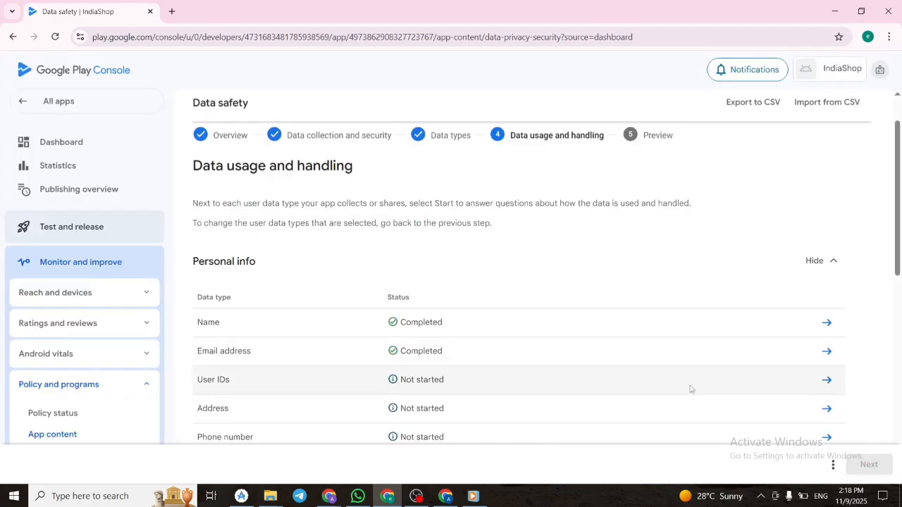
# Open the User IDs questions and declare the data as collected and shared, not processed ephemerally, with collection required.
pyautogui.scroll(-1, 688, 389)
pyautogui.click(827, 282)
pyautogui.scroll(-2, 303, 402)
pyautogui.click(270, 234)
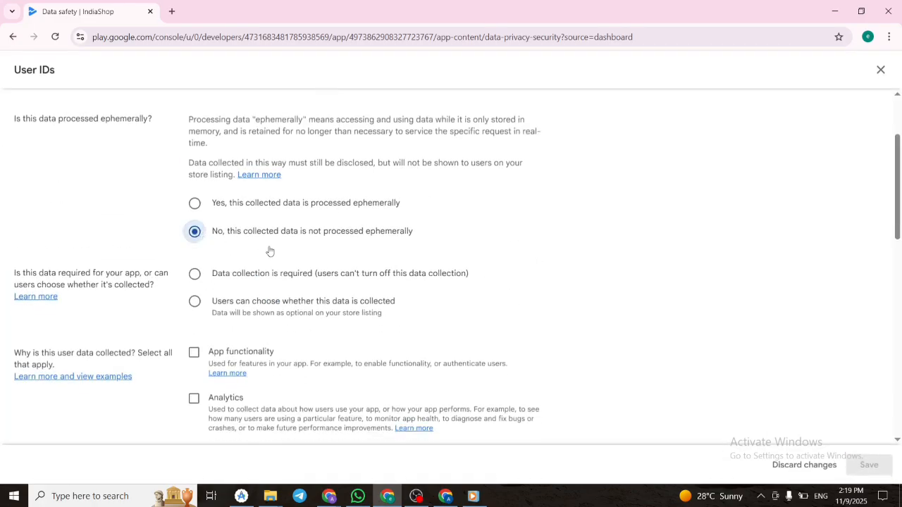
pyautogui.click(194, 274)
# Select App functionality and Account management for collecting User IDs and App functionality for sharing them, and save the answers.
pyautogui.scroll(-1, 190, 296)
pyautogui.click(193, 261)
pyautogui.scroll(-3, 199, 365)
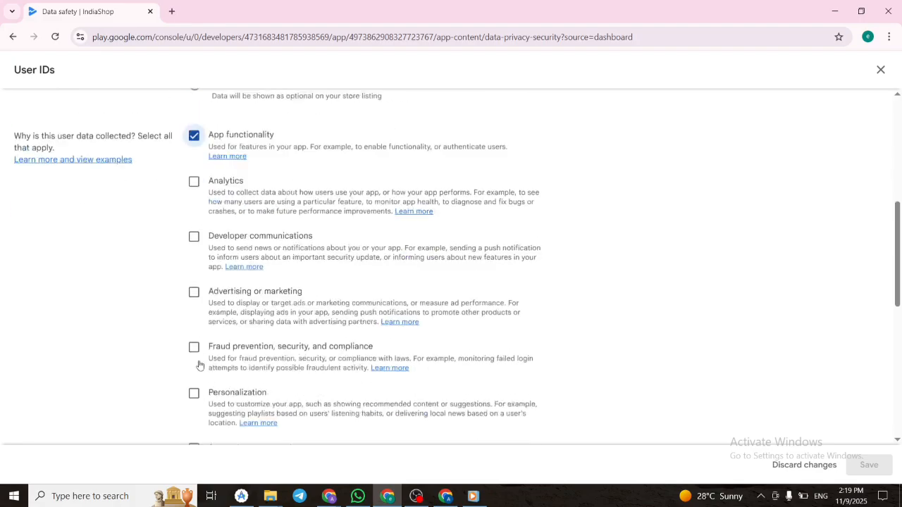
pyautogui.click(193, 297)
pyautogui.click(194, 367)
pyautogui.click(869, 465)
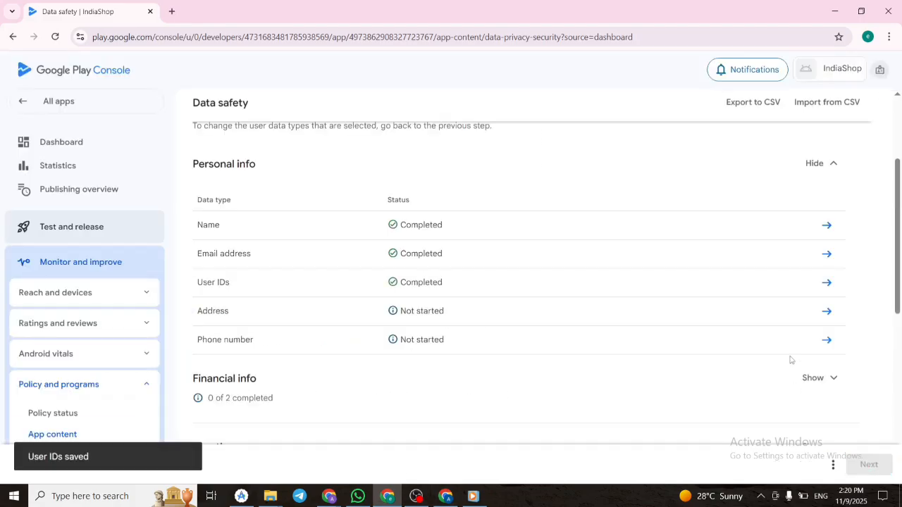
# Open the Address questions and declare the data as collected and shared, not processed ephemerally, with collection required.
pyautogui.click(830, 316)
pyautogui.doubleClick(194, 212)
pyautogui.click(195, 257)
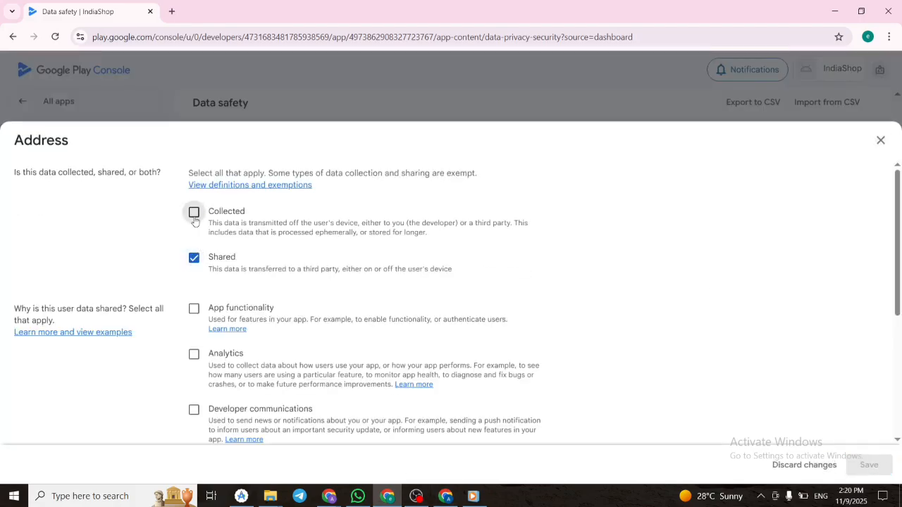
pyautogui.click(194, 213)
pyautogui.scroll(-3, 212, 295)
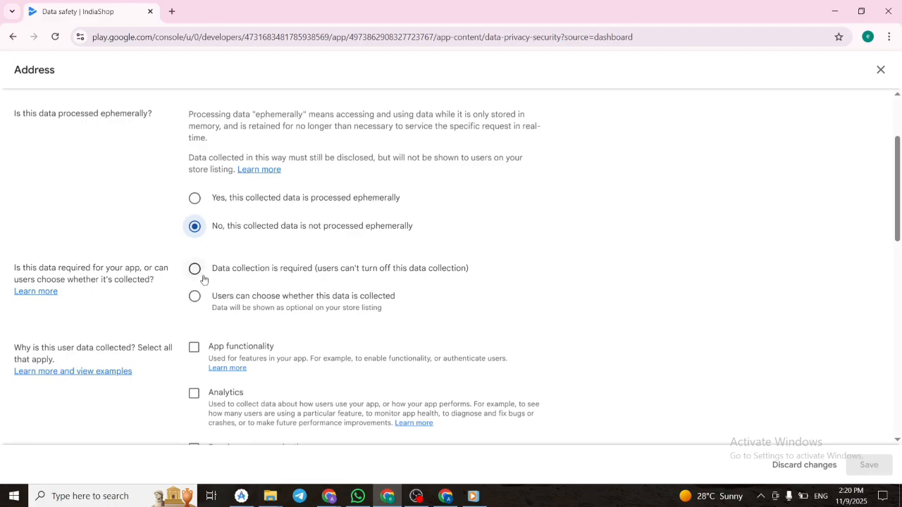
pyautogui.click(196, 271)
# Choose App functionality as a reason the Address data is collected and shared, and save the answers.
pyautogui.scroll(-1, 207, 298)
pyautogui.click(194, 272)
pyautogui.scroll(-5, 195, 275)
pyautogui.click(194, 275)
pyautogui.scroll(7, 276, 304)
pyautogui.scroll(-9, 276, 304)
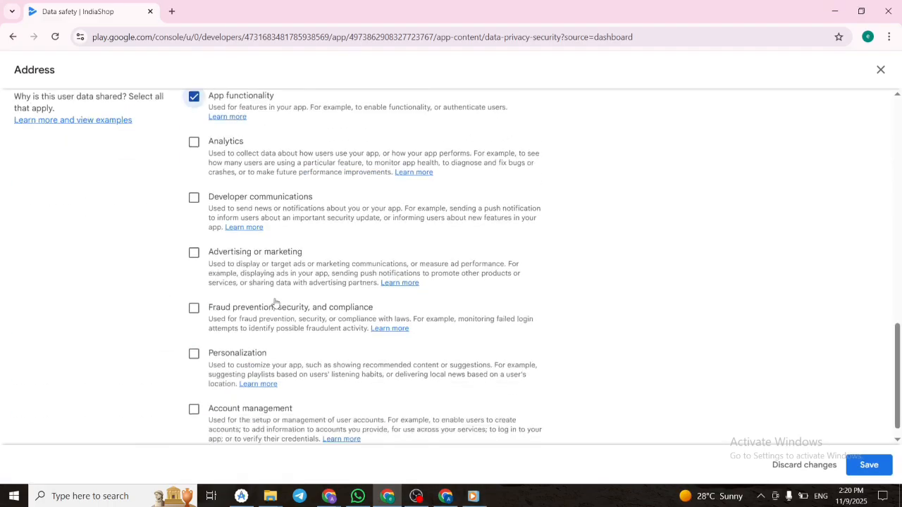
pyautogui.scroll(-1, 276, 302)
pyautogui.click(871, 463)
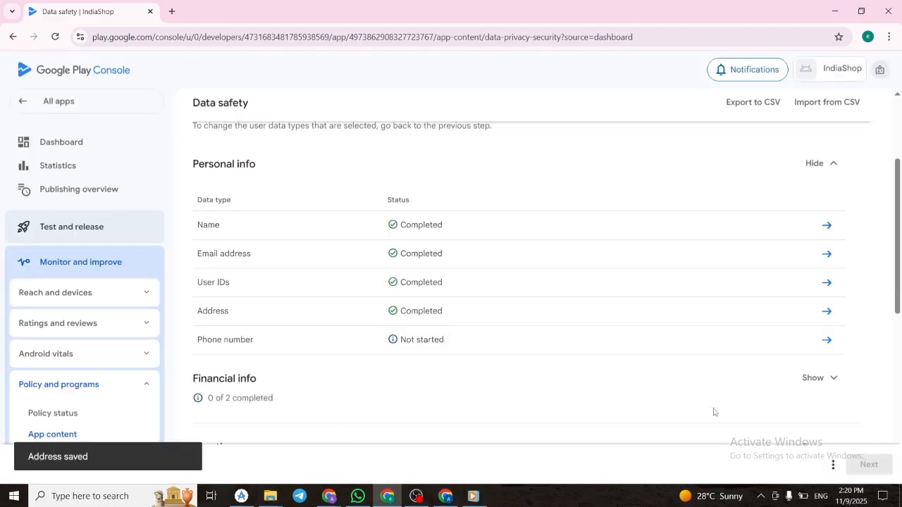
# Open the Phone number questions and declare the data as collected and shared, not processed ephemerally, with collection required.
pyautogui.click(826, 341)
pyautogui.click(194, 212)
pyautogui.click(195, 258)
pyautogui.scroll(-2, 195, 258)
pyautogui.click(195, 252)
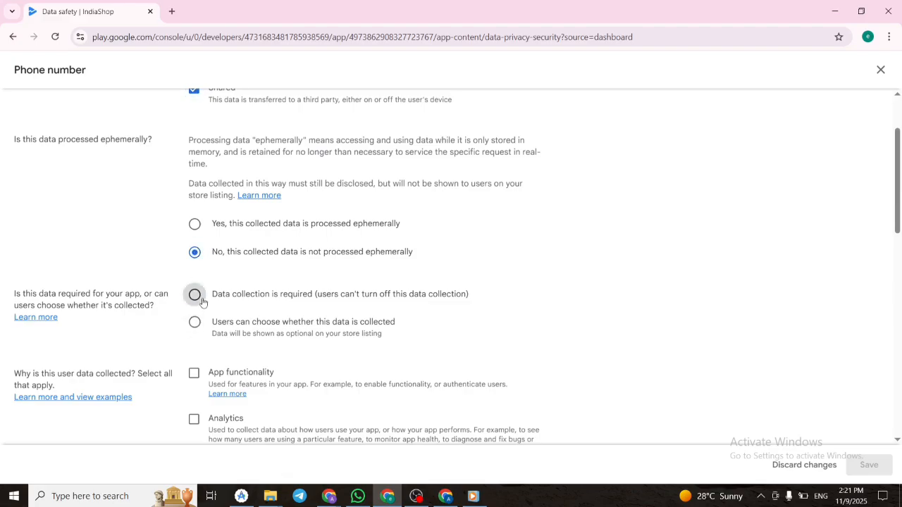
pyautogui.click(195, 294)
# Select App functionality and Account management for collecting the phone number and App functionality for sharing it, and save the answers.
pyautogui.scroll(-2, 195, 293)
pyautogui.click(194, 269)
pyautogui.scroll(-5, 233, 395)
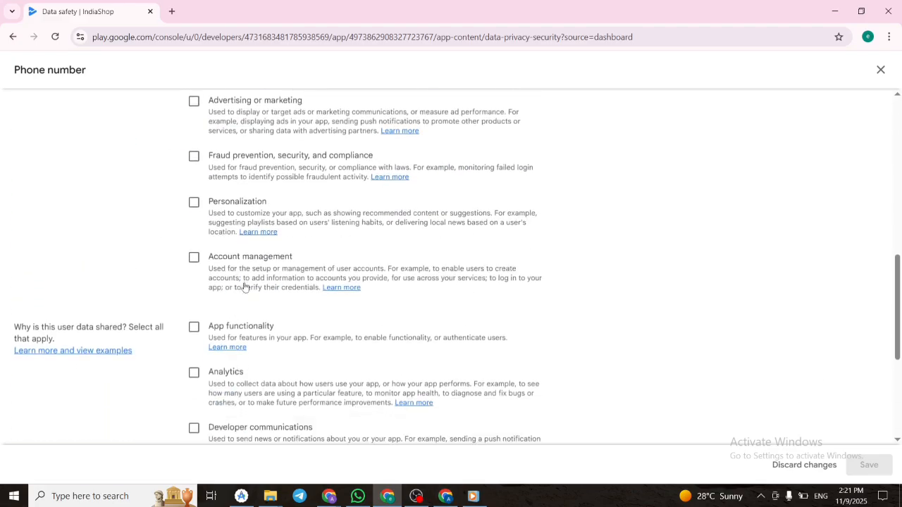
pyautogui.click(195, 328)
pyautogui.scroll(-1, 302, 364)
pyautogui.scroll(-3, 642, 373)
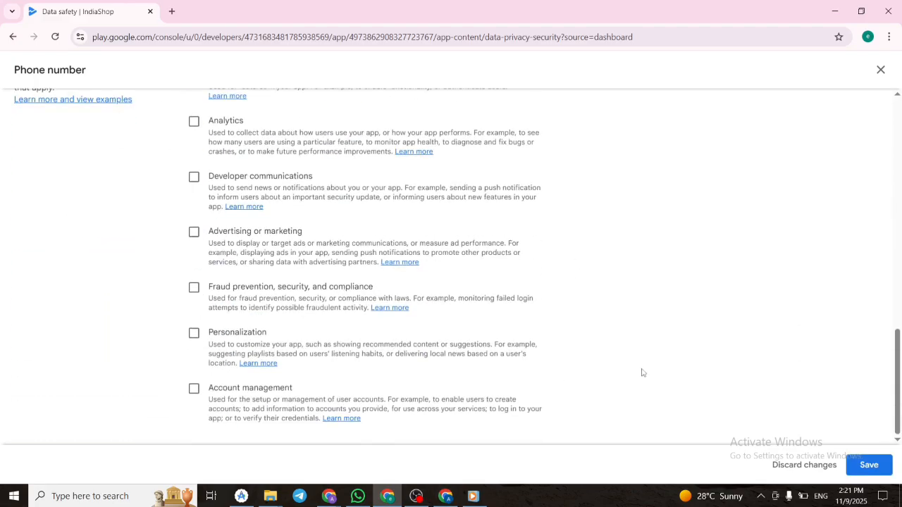
pyautogui.click(870, 465)
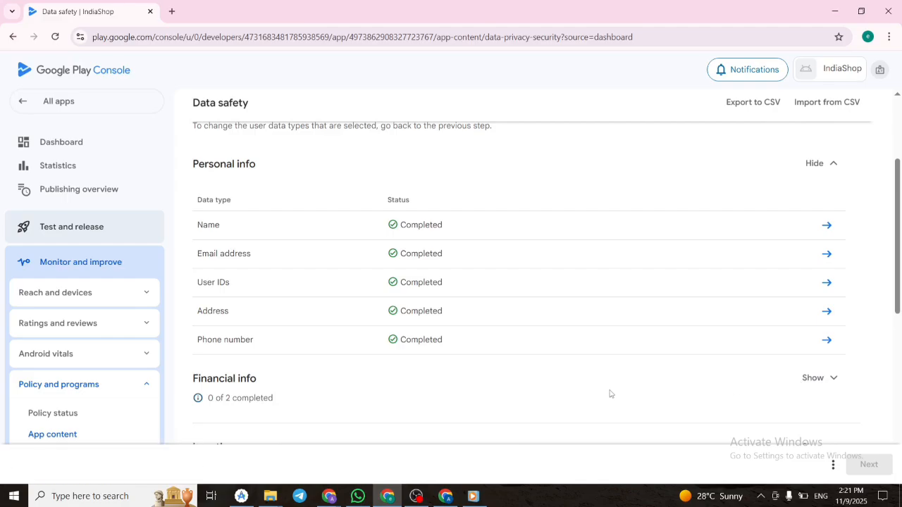
# Open Purchase history under Financial info and declare it as collected only, not processed ephemerally, with collection required.
pyautogui.scroll(-1, 610, 394)
pyautogui.scroll(-1, 613, 327)
pyautogui.click(832, 277)
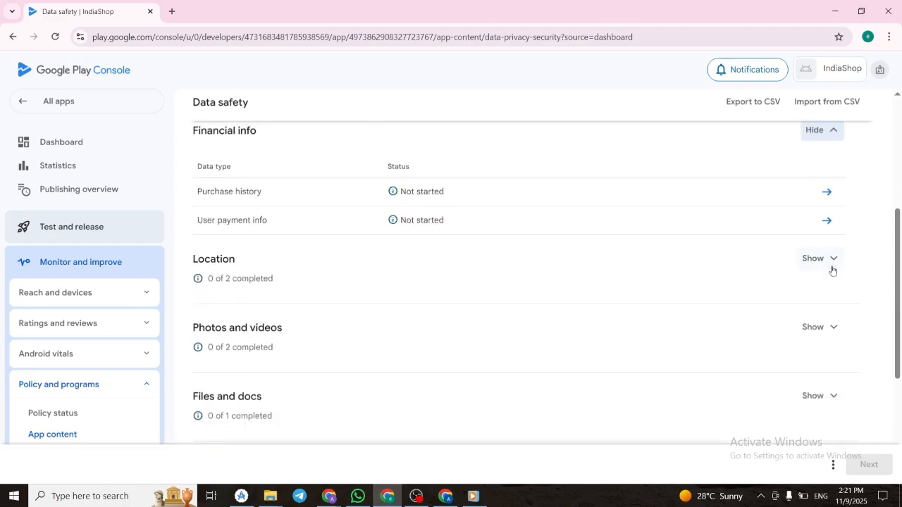
pyautogui.scroll(1, 702, 288)
pyautogui.click(825, 259)
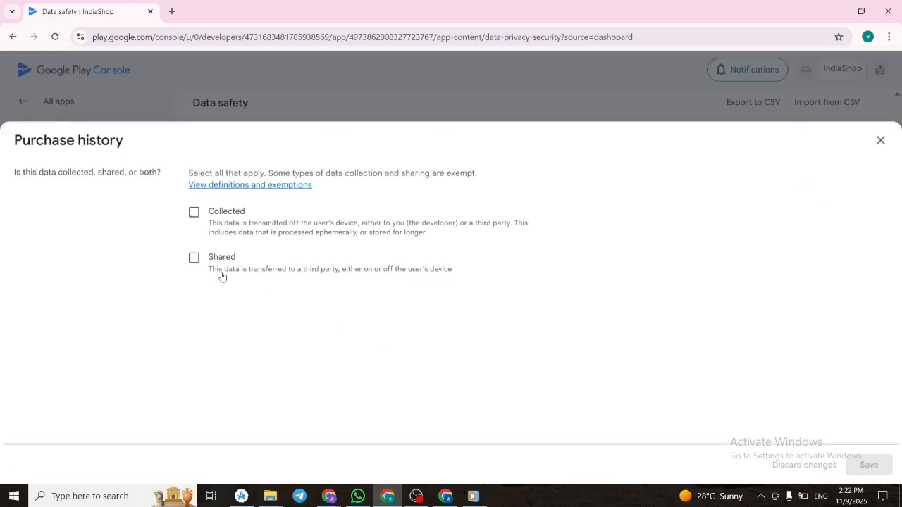
pyautogui.click(193, 212)
pyautogui.scroll(-3, 211, 240)
pyautogui.click(194, 256)
pyautogui.scroll(-1, 190, 296)
pyautogui.scroll(-1, 182, 350)
pyautogui.click(194, 218)
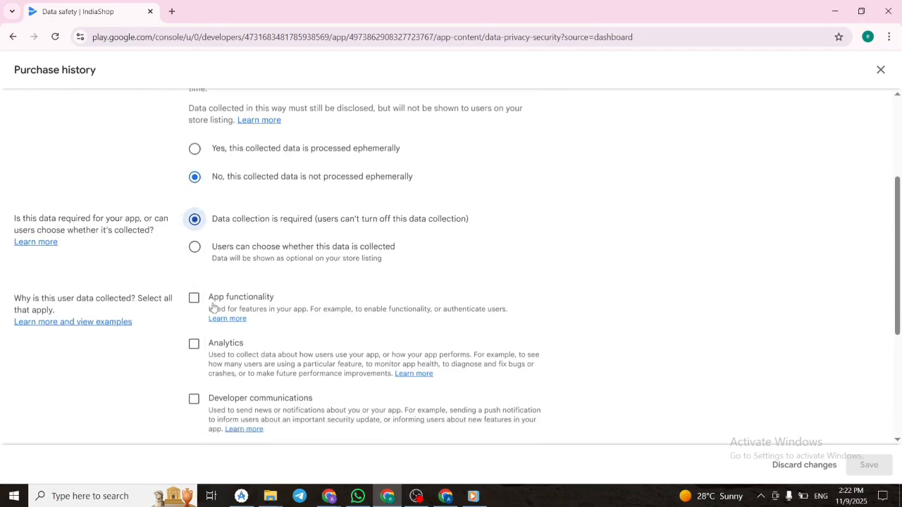
# Select Account management as a reason for collecting purchase history and save the answers.
pyautogui.scroll(-3, 209, 308)
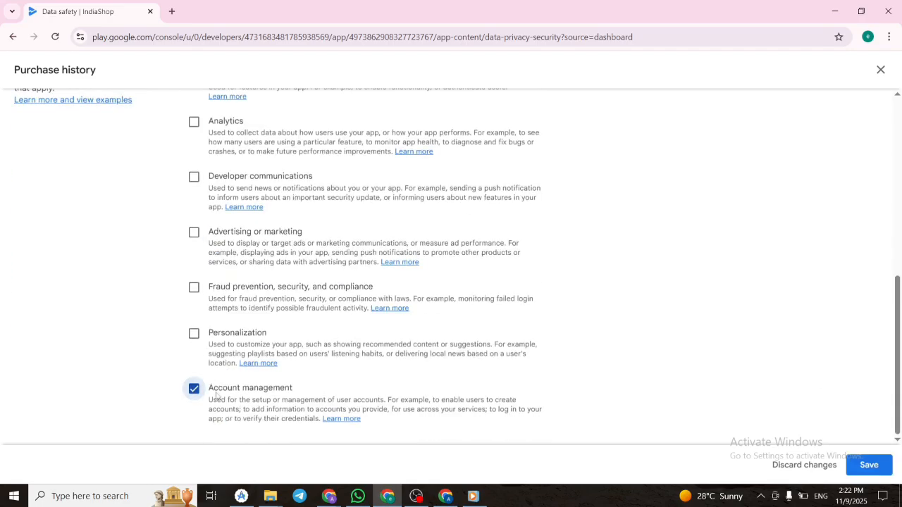
pyautogui.click(869, 464)
# Open the User payment info questions and declare the data as collected and shared, not processed ephemerally, with collection required.
pyautogui.click(826, 288)
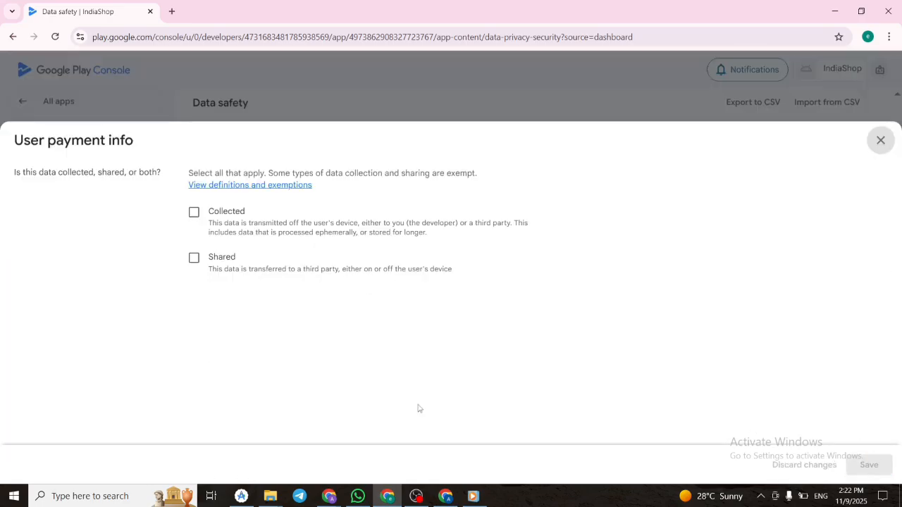
pyautogui.click(195, 213)
pyautogui.click(194, 258)
pyautogui.scroll(-2, 230, 353)
pyautogui.click(196, 343)
pyautogui.click(195, 384)
# Select App functionality and Fraud prevention, security, and compliance as reasons for collecting user payment info.
pyautogui.scroll(-4, 278, 367)
pyautogui.click(194, 259)
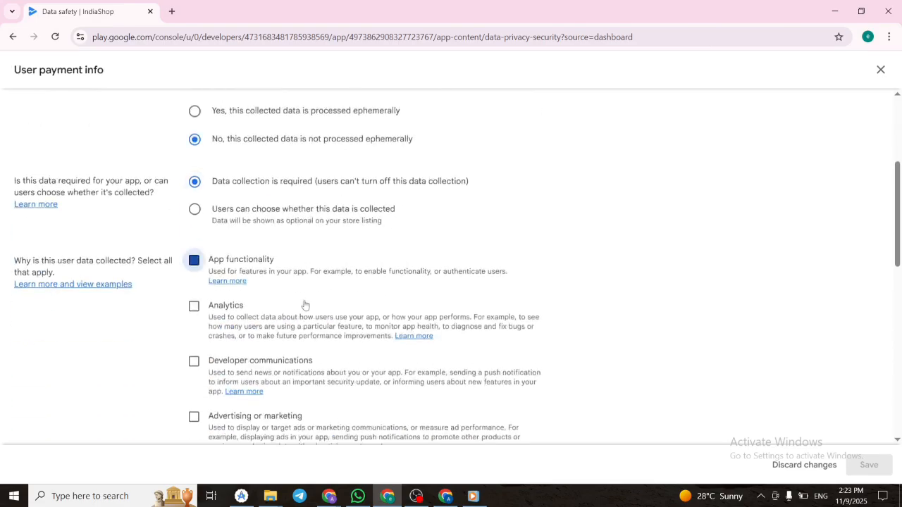
pyautogui.click(446, 496)
pyautogui.scroll(-1, 435, 386)
pyautogui.click(387, 496)
pyautogui.scroll(-3, 278, 309)
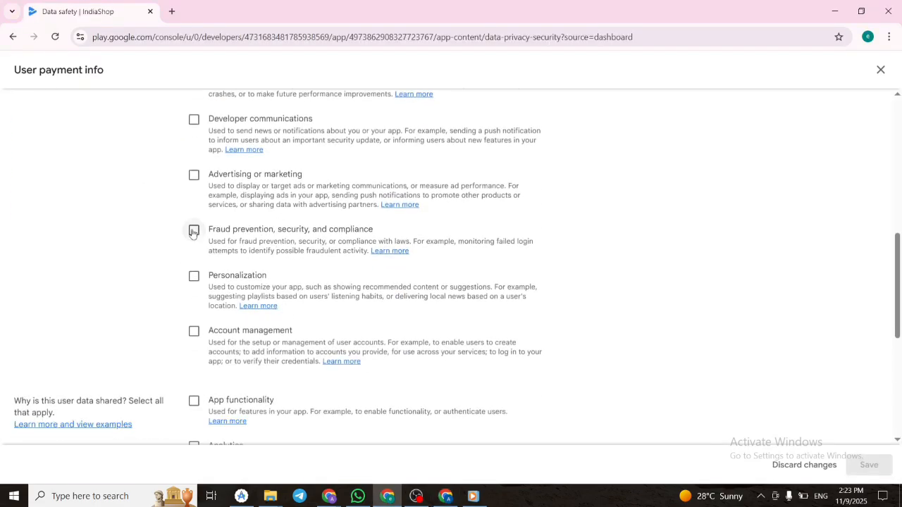
pyautogui.click(194, 230)
# Select Fraud prevention, security, and compliance as a reason user payment info is shared, and save the answers.
pyautogui.scroll(-4, 252, 335)
pyautogui.scroll(-2, 232, 317)
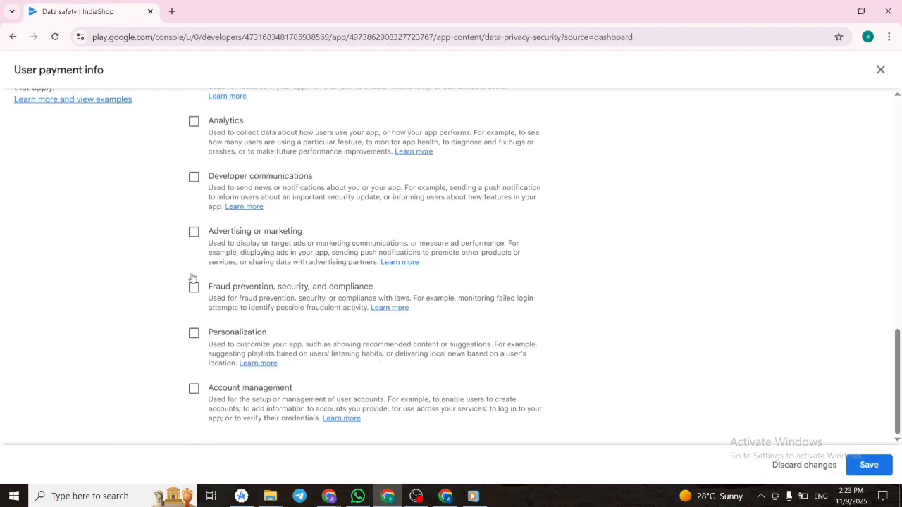
pyautogui.click(869, 465)
# Open Approximate location under Location and declare it as collected and shared, not processed ephemerally, with collection required.
pyautogui.click(831, 246)
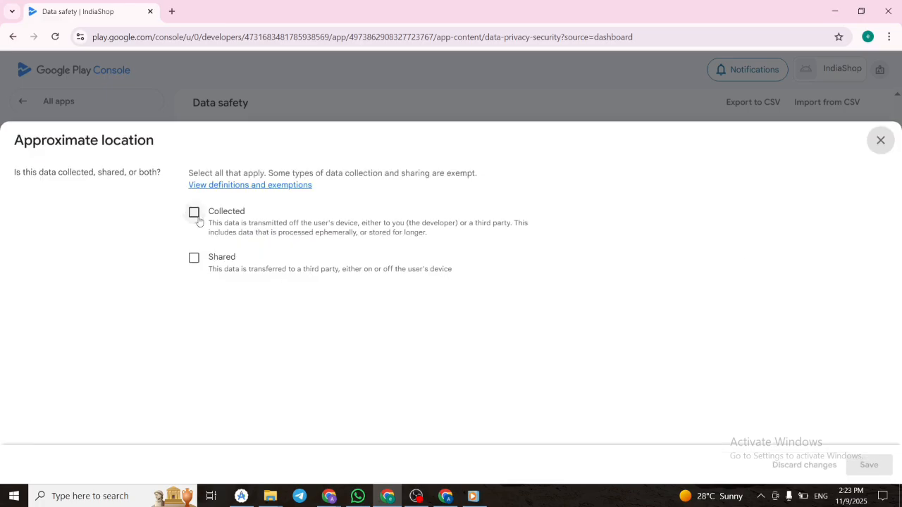
pyautogui.click(194, 209)
pyautogui.click(194, 258)
pyautogui.scroll(-1, 247, 423)
pyautogui.scroll(-3, 247, 423)
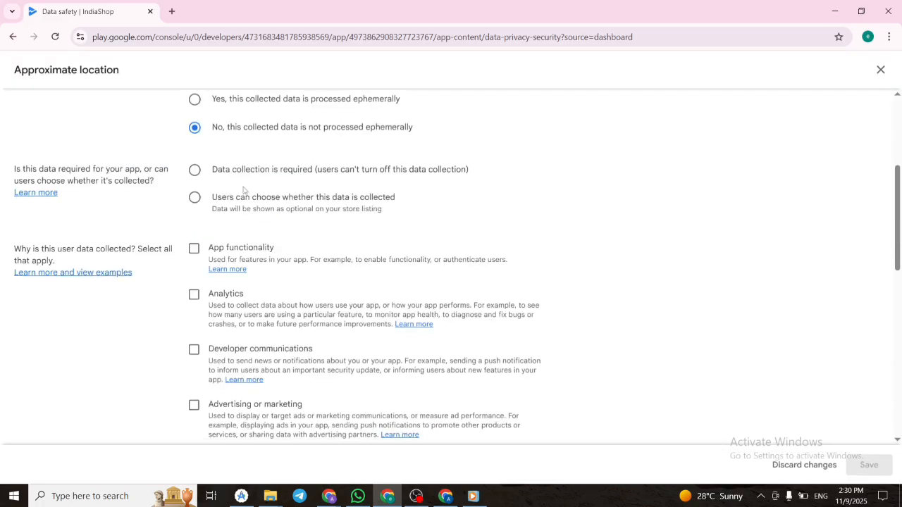
pyautogui.scroll(-1, 211, 186)
pyautogui.click(196, 171)
# Select App functionality as the reason the approximate location is shared, and save the answers.
pyautogui.scroll(-4, 197, 177)
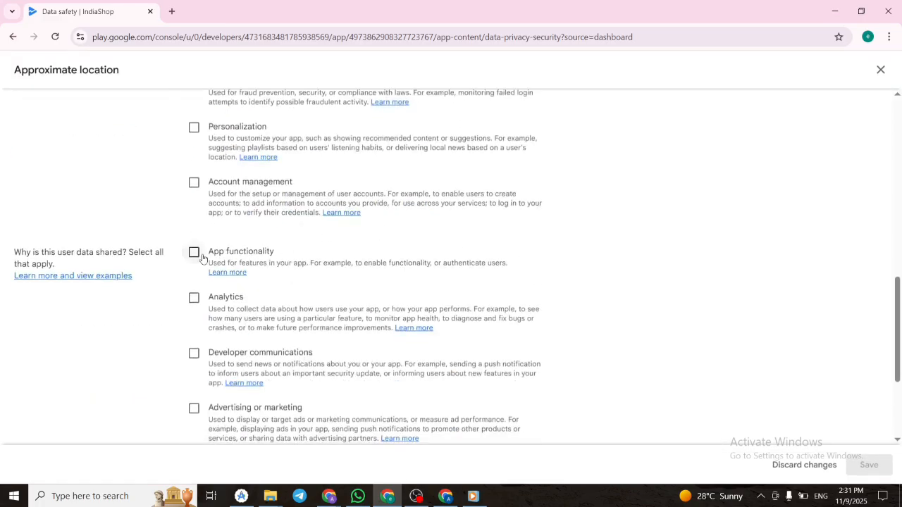
pyautogui.click(197, 253)
pyautogui.scroll(-3, 204, 257)
pyautogui.click(860, 466)
# Open the Precise location questions and declare the data as collected and shared, not processed ephemerally, with collection required.
pyautogui.click(827, 270)
pyautogui.click(384, 226)
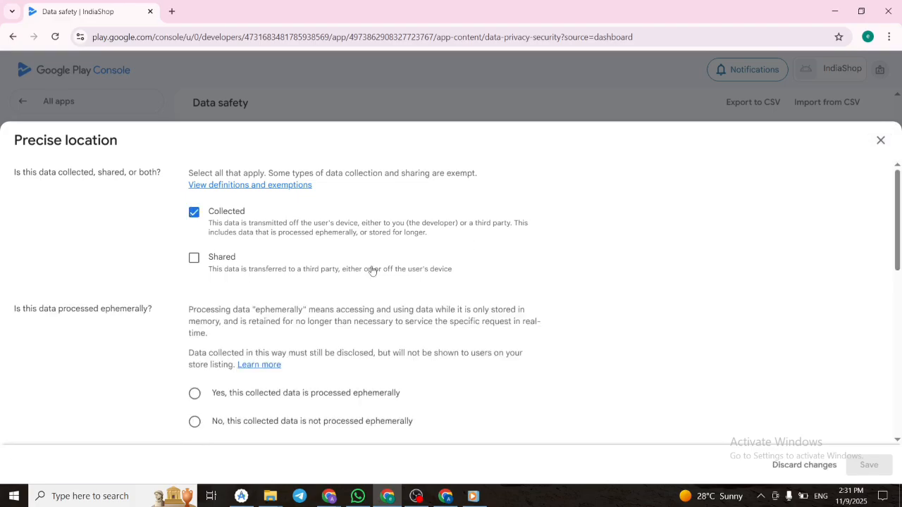
pyautogui.scroll(-3, 208, 329)
pyautogui.click(196, 246)
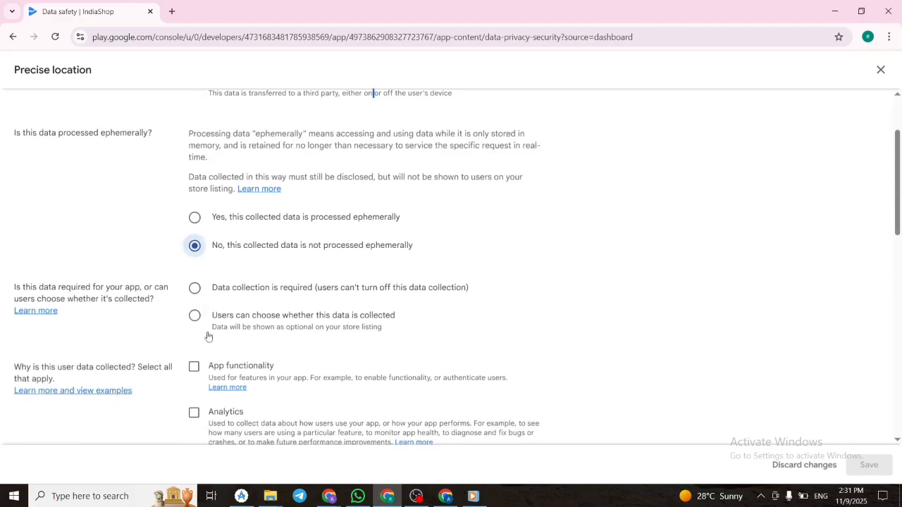
pyautogui.click(199, 291)
# Choose App functionality as the reason the precise location is collected and shared, and save the answers.
pyautogui.scroll(-2, 198, 282)
pyautogui.click(196, 244)
pyautogui.scroll(-7, 179, 288)
pyautogui.click(197, 198)
pyautogui.scroll(-3, 211, 211)
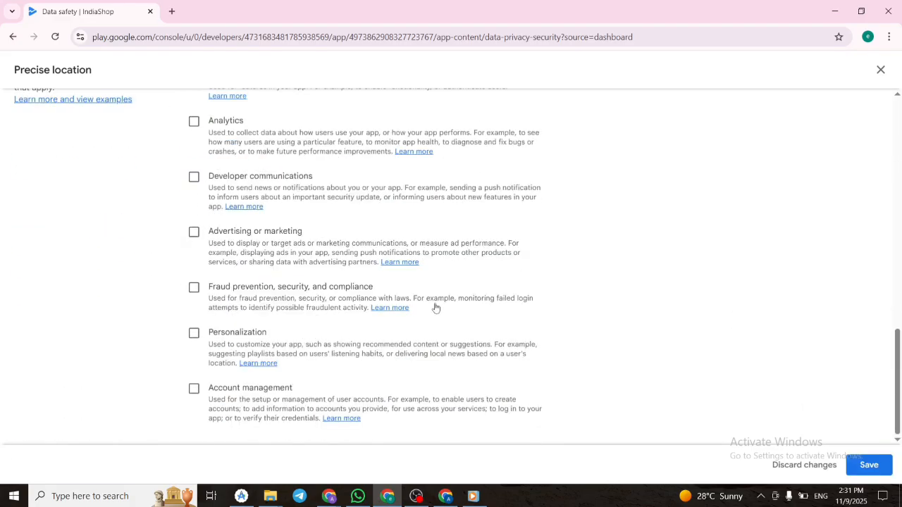
pyautogui.click(869, 464)
# Open Photos under Photos and videos and declare the data as collected and shared, not processed ephemerally, with collection optional for users.
pyautogui.click(835, 306)
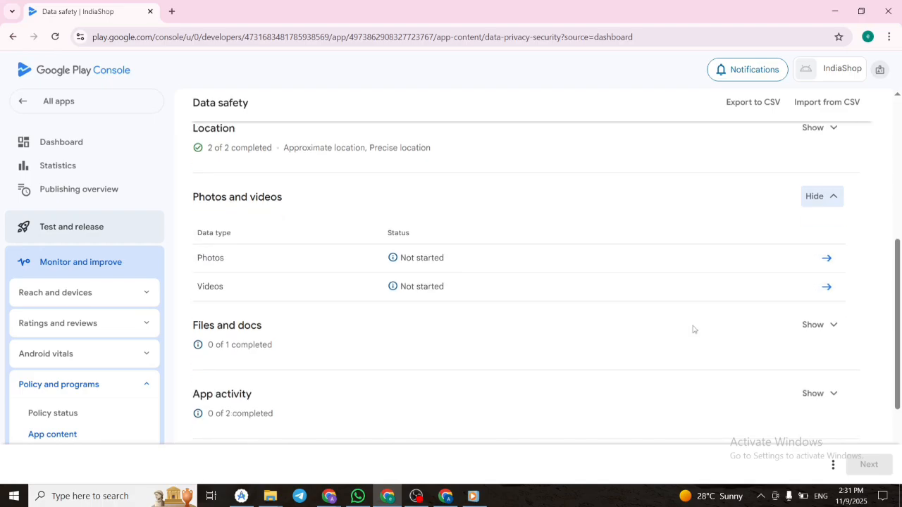
pyautogui.click(826, 258)
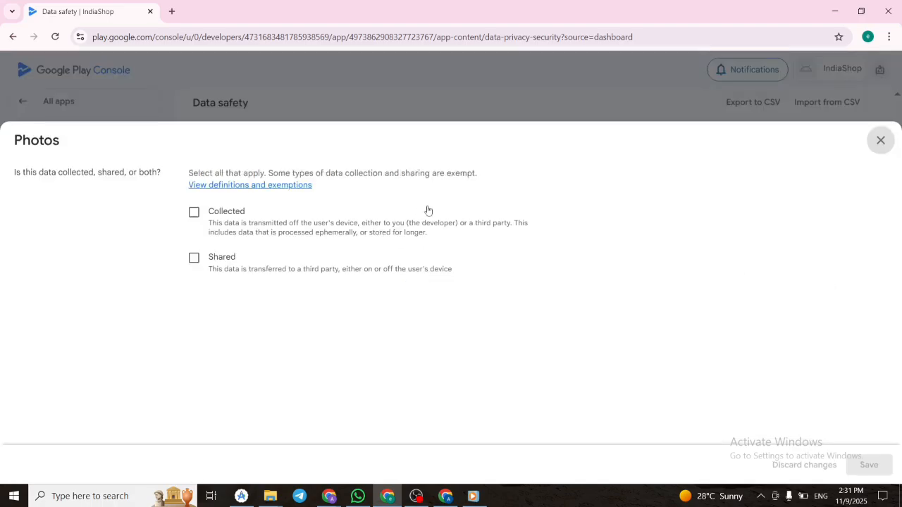
pyautogui.click(192, 215)
pyautogui.scroll(-2, 328, 412)
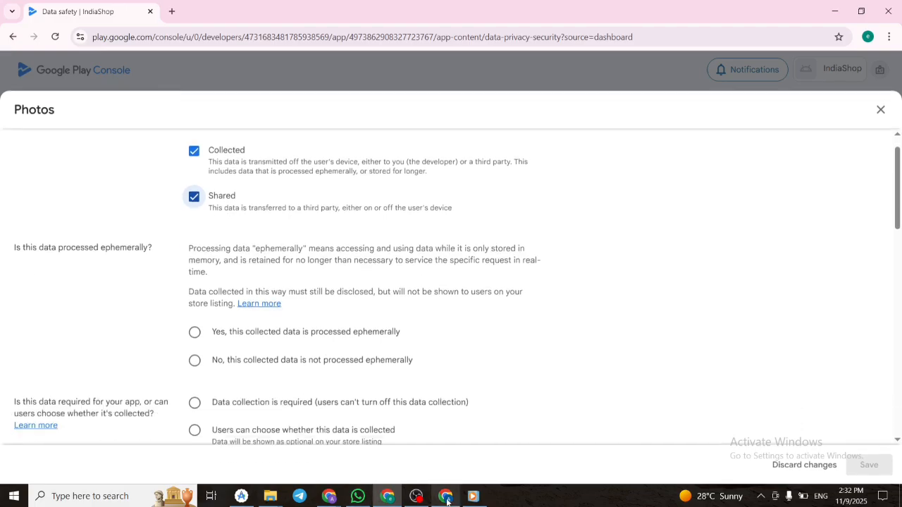
pyautogui.click(195, 269)
pyautogui.click(209, 347)
pyautogui.scroll(-1, 205, 342)
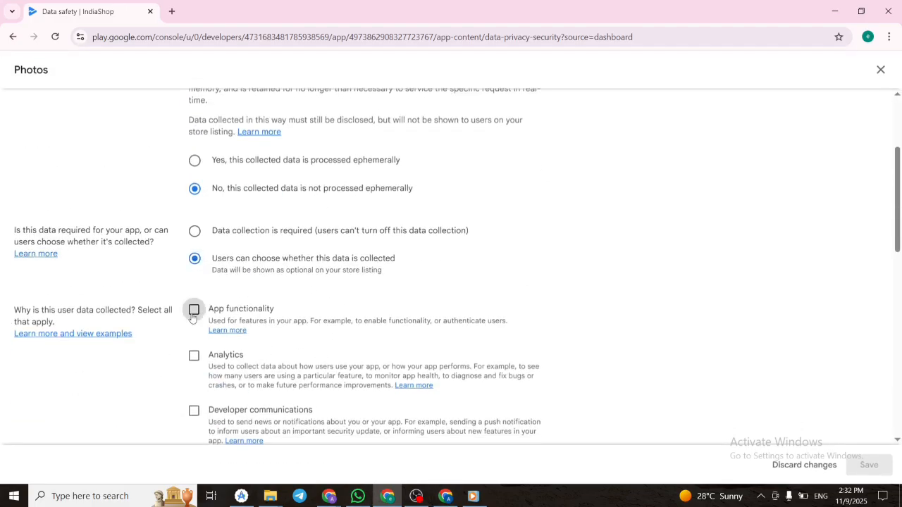
# Choose App functionality as the reason photos are collected, and unmark the data as shared.
pyautogui.click(194, 310)
pyautogui.click(194, 357)
pyautogui.scroll(-8, 177, 402)
pyautogui.scroll(11, 212, 235)
pyautogui.click(195, 258)
pyautogui.scroll(-6, 134, 246)
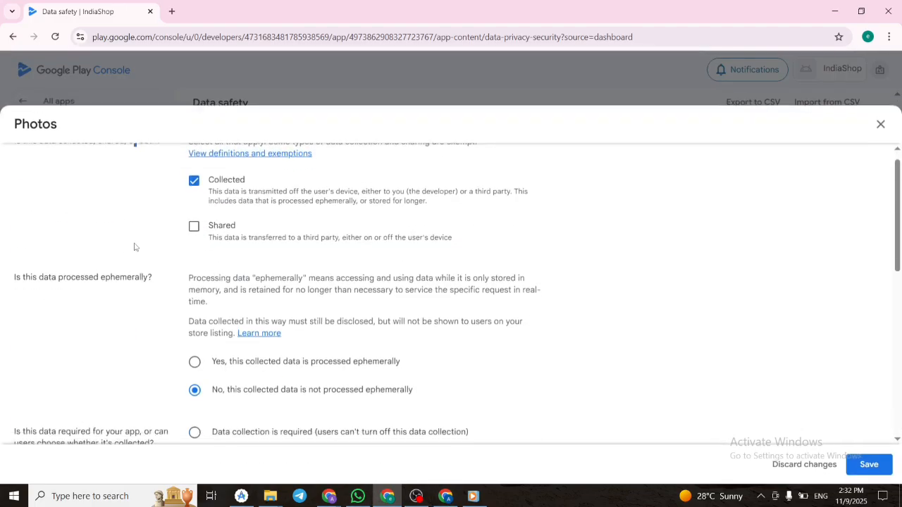
# Review the Photos answers and save them.
pyautogui.scroll(1, 130, 325)
pyautogui.scroll(1, 131, 322)
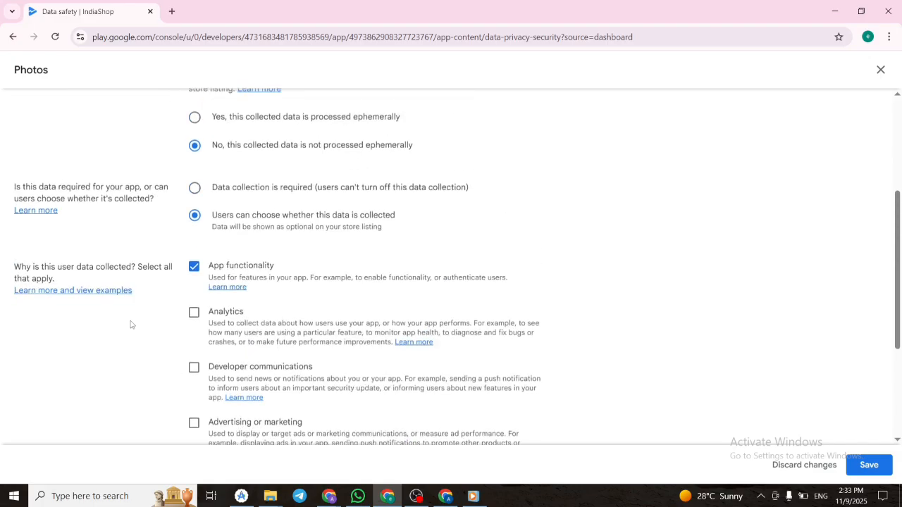
pyautogui.scroll(-3, 131, 322)
pyautogui.click(869, 464)
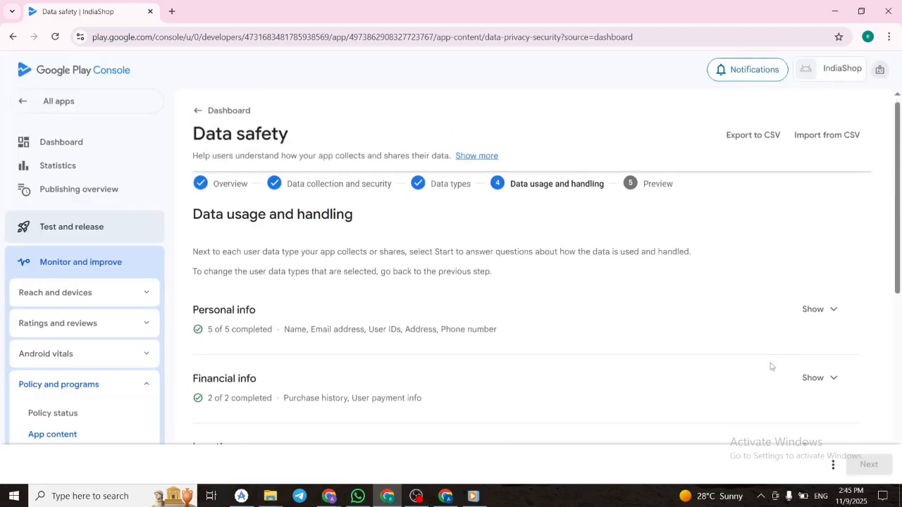
# Open App interactions under App activity and declare the data as collected, answering the handling questions.
pyautogui.scroll(-4, 799, 365)
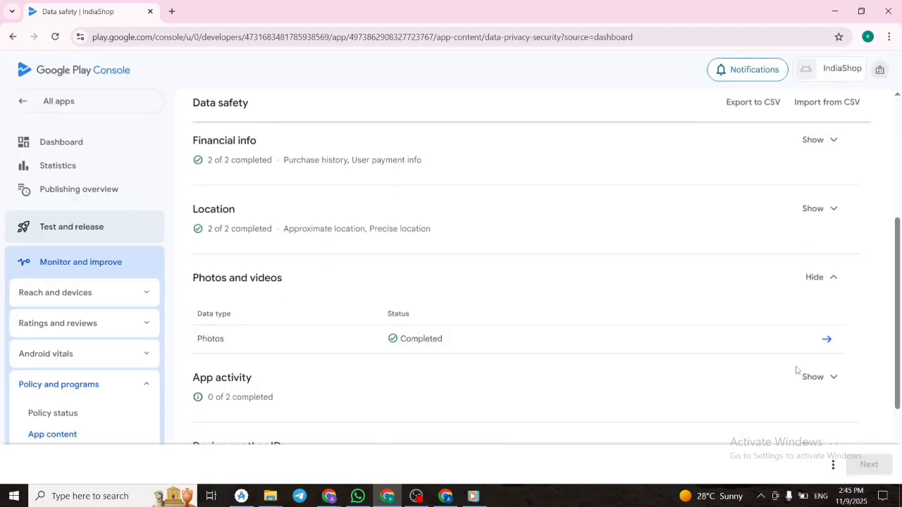
pyautogui.click(835, 326)
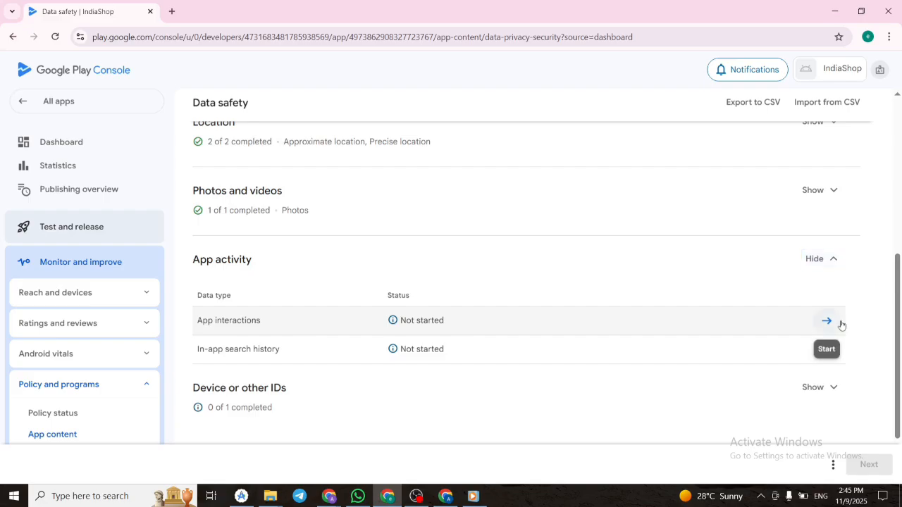
pyautogui.click(841, 323)
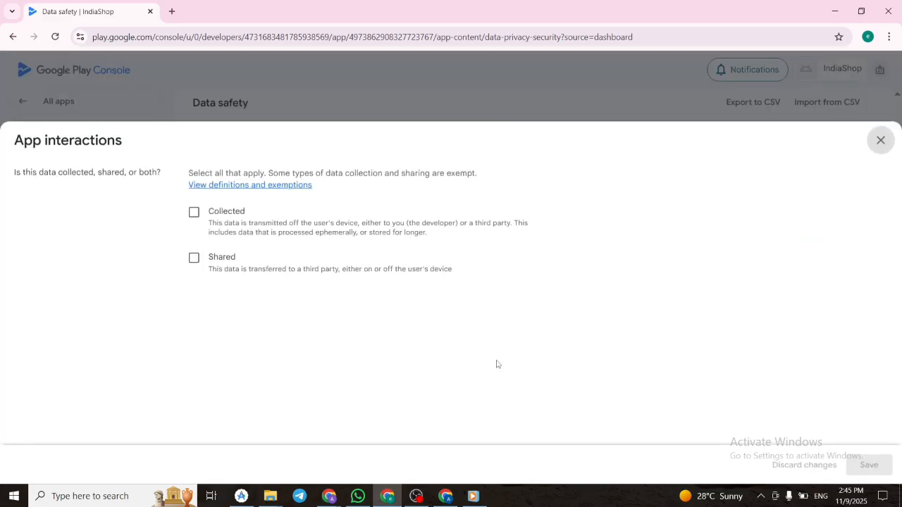
pyautogui.click(217, 212)
pyautogui.scroll(-2, 241, 276)
pyautogui.click(204, 278)
# Choose Analytics and Personalization as the reasons app interactions are collected, and save the answers.
pyautogui.scroll(-2, 217, 291)
pyautogui.click(218, 290)
pyautogui.scroll(-3, 247, 306)
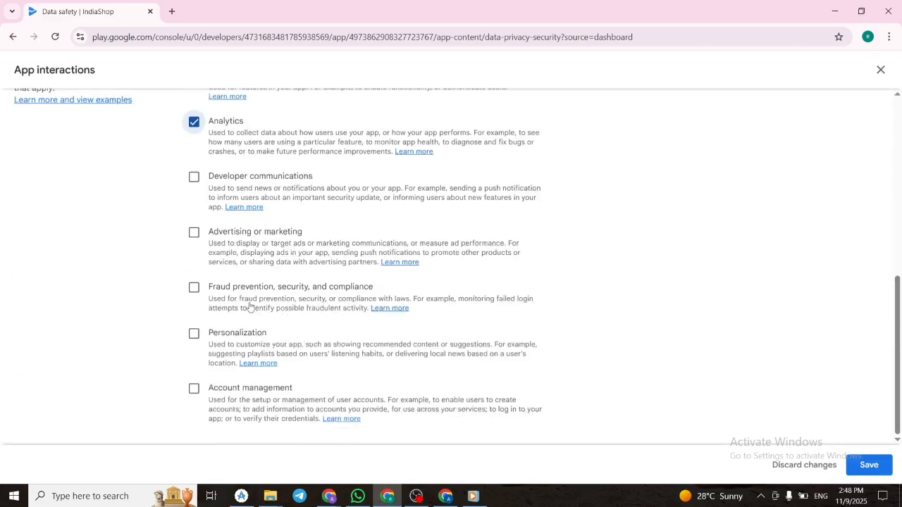
pyautogui.click(218, 332)
pyautogui.click(869, 465)
# Open In-app search history and declare the data as collected, not processed ephemerally, with collection required.
pyautogui.click(830, 296)
pyautogui.click(211, 268)
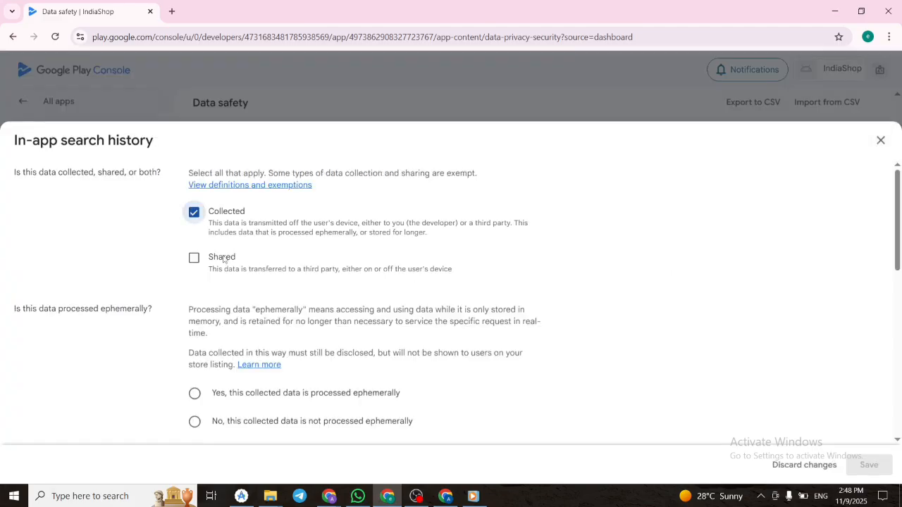
pyautogui.scroll(-3, 232, 225)
pyautogui.click(230, 210)
pyautogui.click(243, 275)
pyautogui.scroll(-1, 282, 292)
pyautogui.click(282, 174)
# Choose Analytics as the reason in-app search history is collected, and save the answers.
pyautogui.scroll(-1, 282, 261)
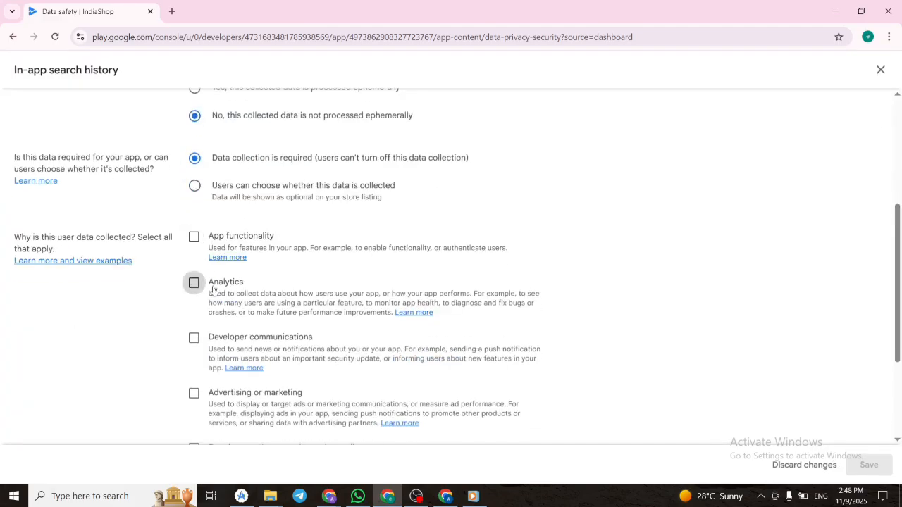
pyautogui.click(216, 287)
pyautogui.scroll(-3, 214, 300)
pyautogui.click(869, 465)
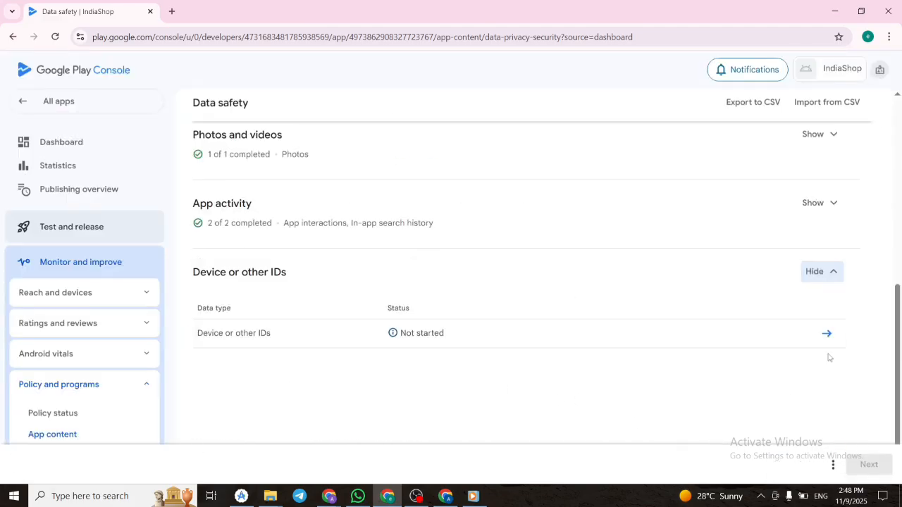
# Open Device or other IDs and declare the data as collected and shared, not processed ephemerally, with collection required.
pyautogui.click(825, 333)
pyautogui.click(193, 214)
pyautogui.click(195, 259)
pyautogui.scroll(-9, 243, 281)
# Choose App functionality and Developer communications as reasons device IDs are collected, pick a sharing reason, and save the answers.
pyautogui.click(195, 120)
pyautogui.click(195, 219)
pyautogui.scroll(3, 411, 272)
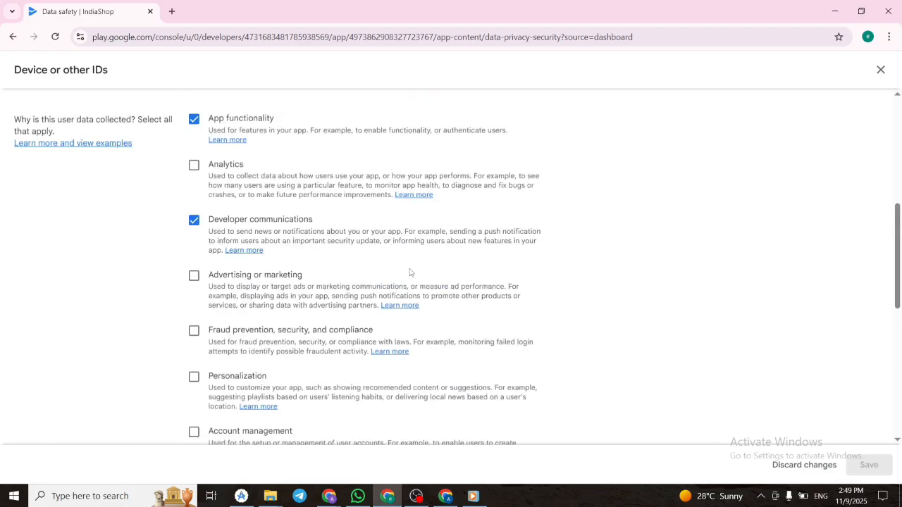
pyautogui.scroll(-3, 411, 272)
pyautogui.click(194, 267)
pyautogui.scroll(5, 308, 252)
pyautogui.scroll(2, 255, 317)
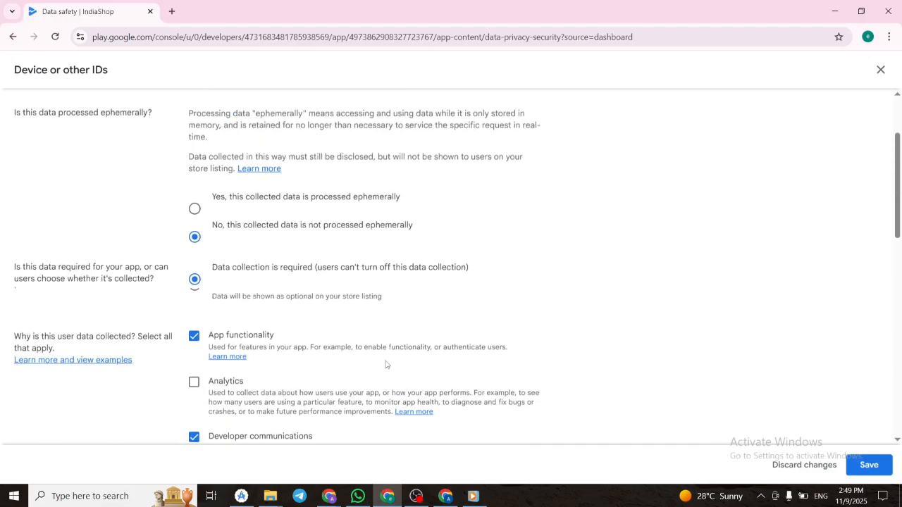
pyautogui.scroll(-5, 545, 318)
pyautogui.click(869, 465)
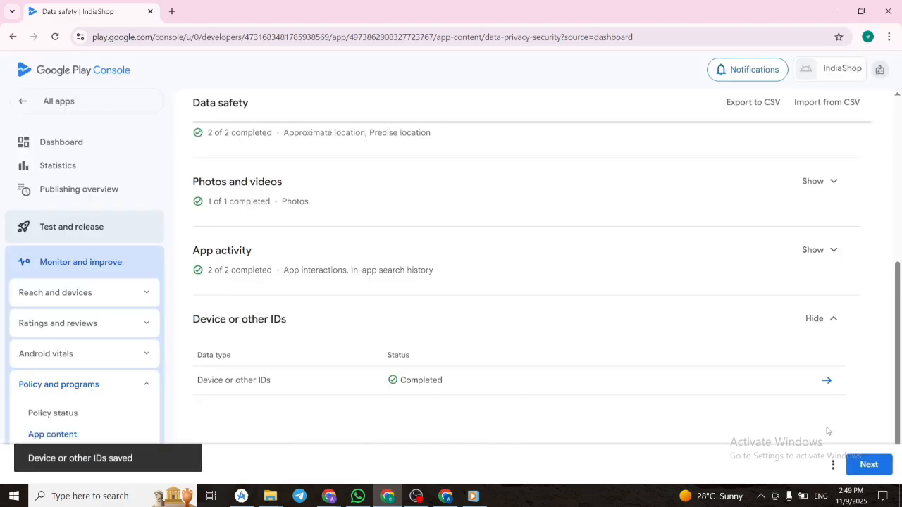
# Continue to the Data safety preview and examine the shared-data details for personal info, financial info, location and device IDs.
pyautogui.click(869, 465)
pyautogui.scroll(-2, 671, 395)
pyautogui.scroll(-3, 669, 395)
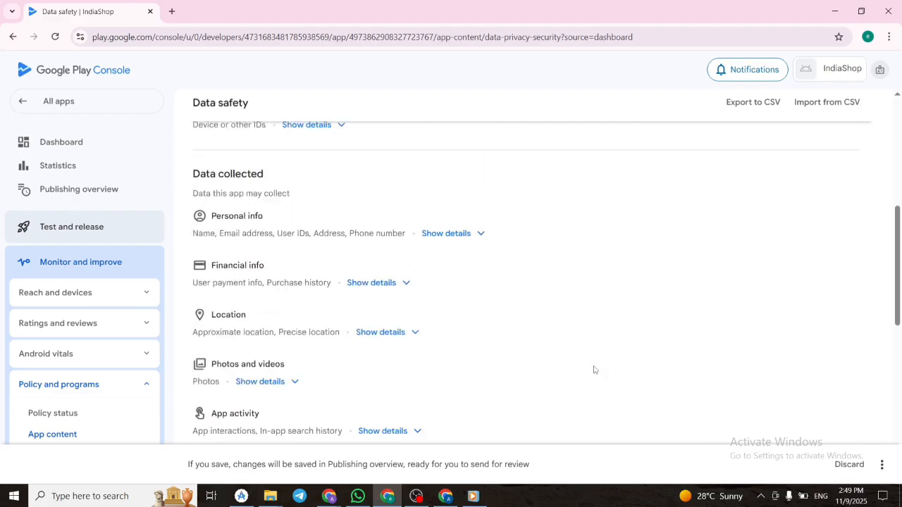
pyautogui.scroll(5, 587, 372)
pyautogui.click(457, 273)
pyautogui.scroll(-1, 428, 327)
pyautogui.click(311, 423)
pyautogui.scroll(-5, 375, 365)
pyautogui.click(380, 242)
pyautogui.click(310, 355)
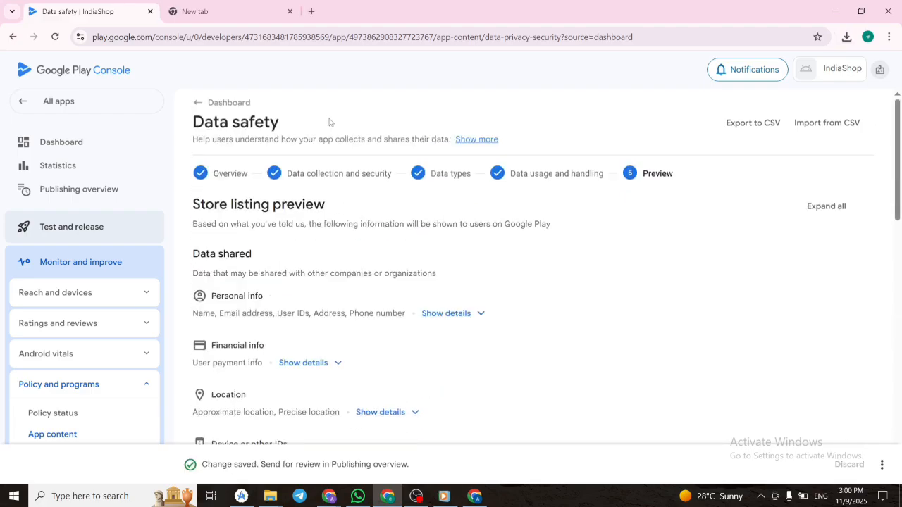
# Return to the dashboard, answer No in the Government apps declaration, and save it.
pyautogui.click(222, 107)
pyautogui.scroll(-4, 398, 181)
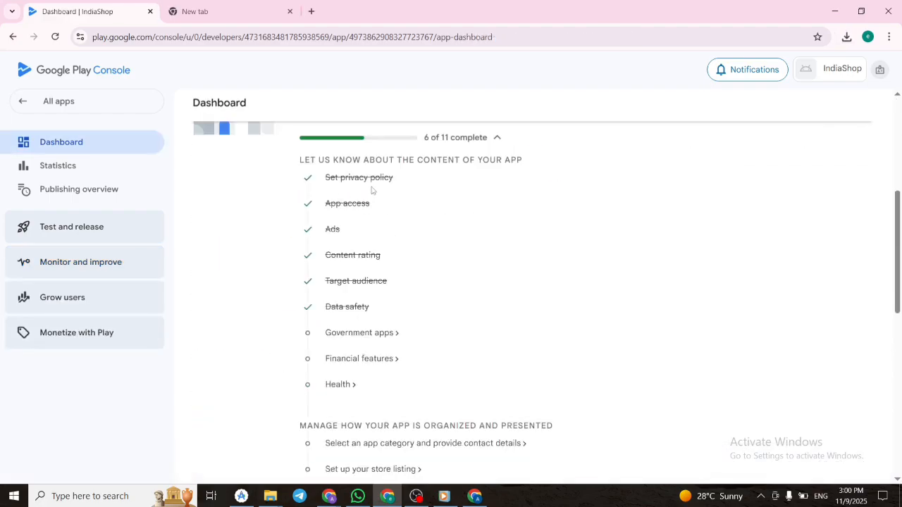
pyautogui.click(360, 333)
pyautogui.click(199, 290)
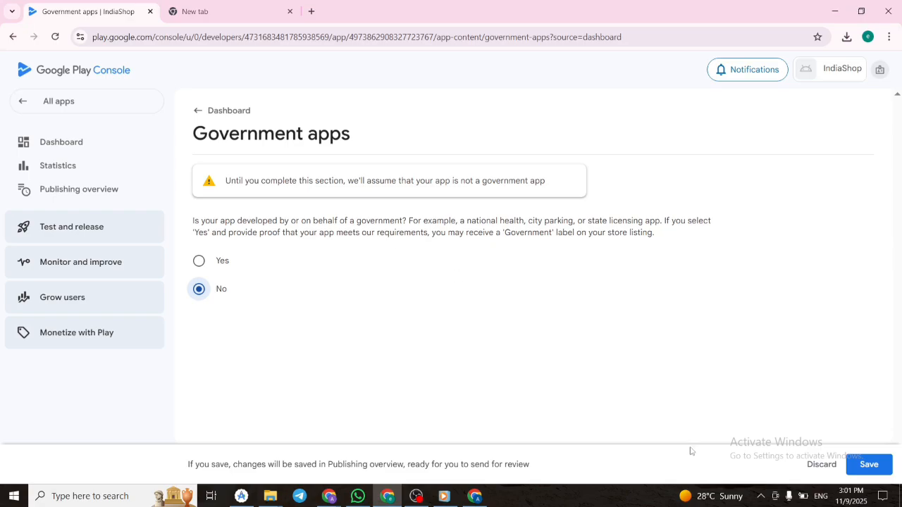
pyautogui.click(869, 465)
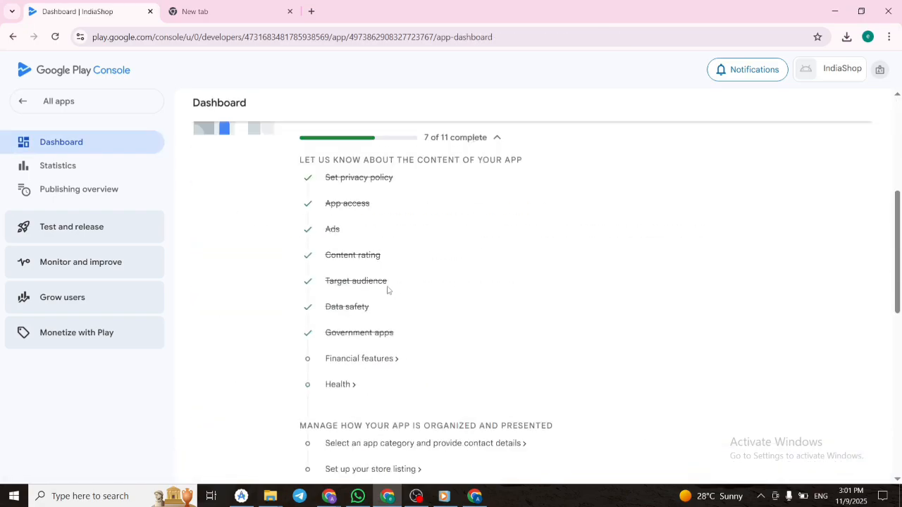
# Open the Financial features declaration, continue from the feature selection to Documentation, save it, and return to App content.
pyautogui.click(360, 359)
pyautogui.scroll(-1, 433, 246)
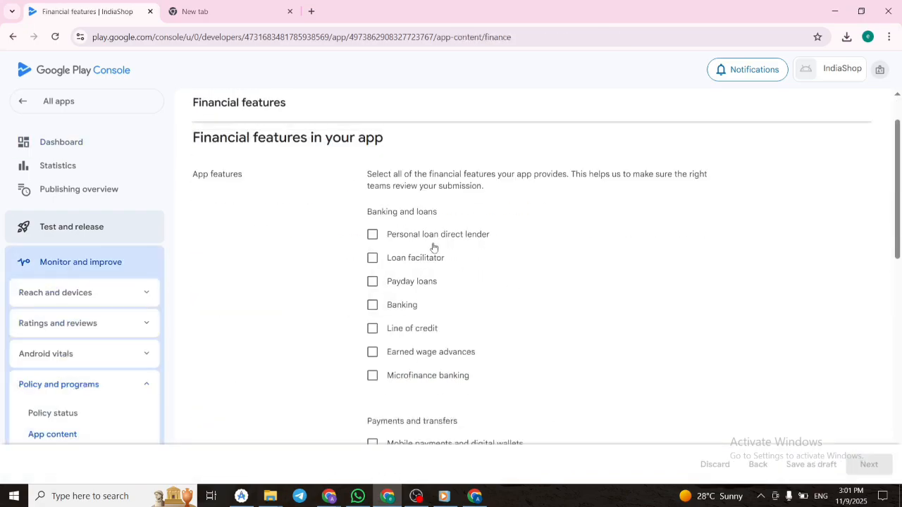
pyautogui.scroll(-3, 432, 316)
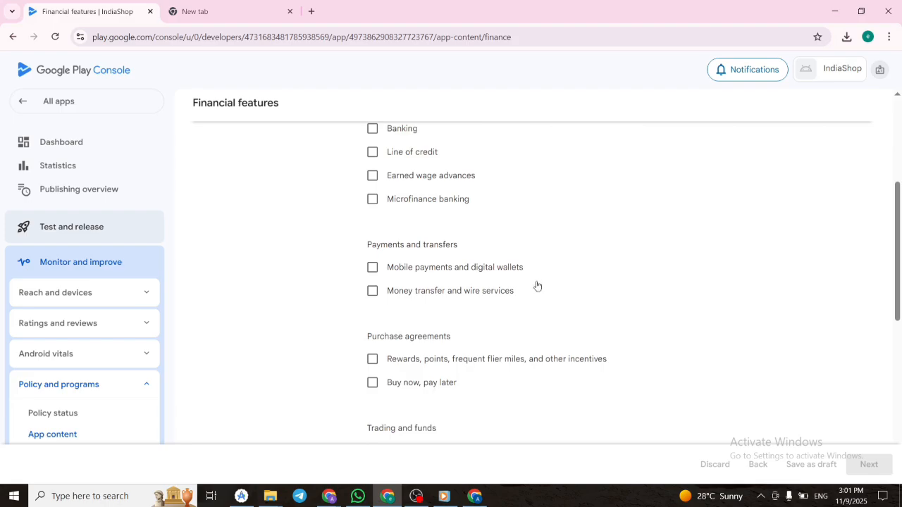
pyautogui.click(870, 464)
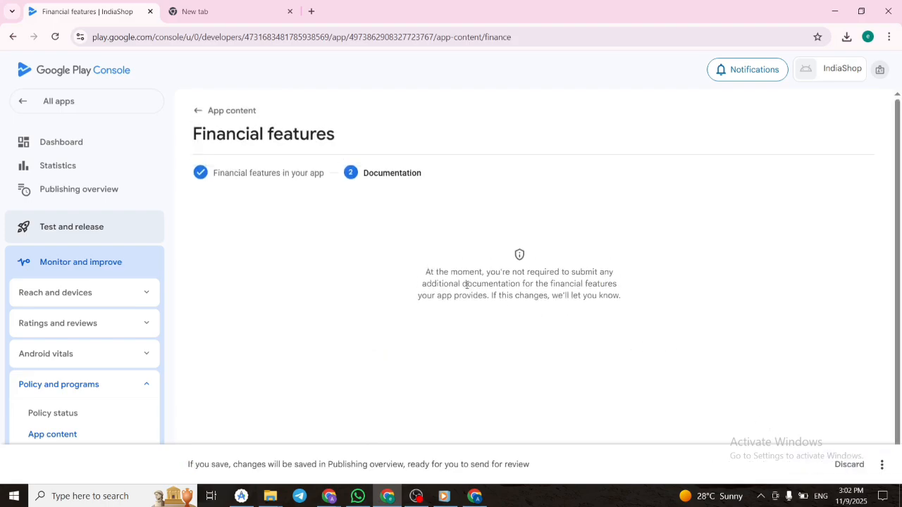
pyautogui.click(881, 465)
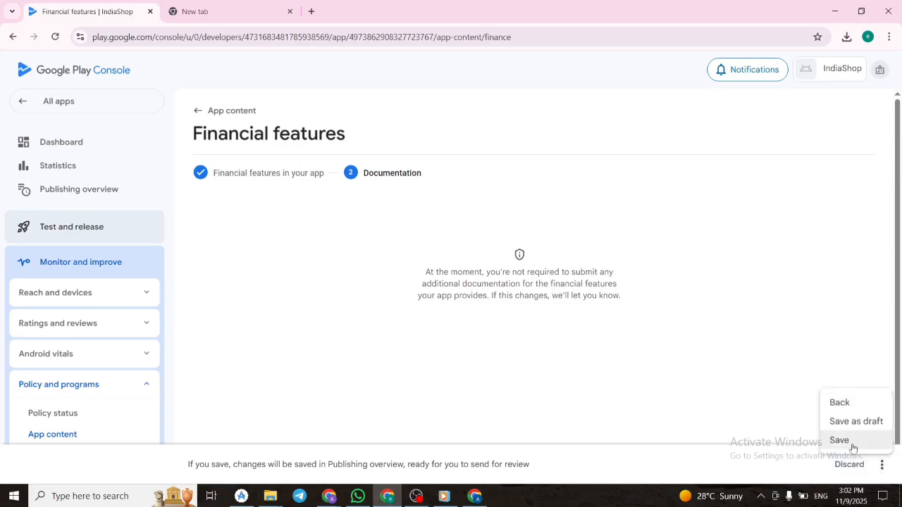
pyautogui.click(849, 441)
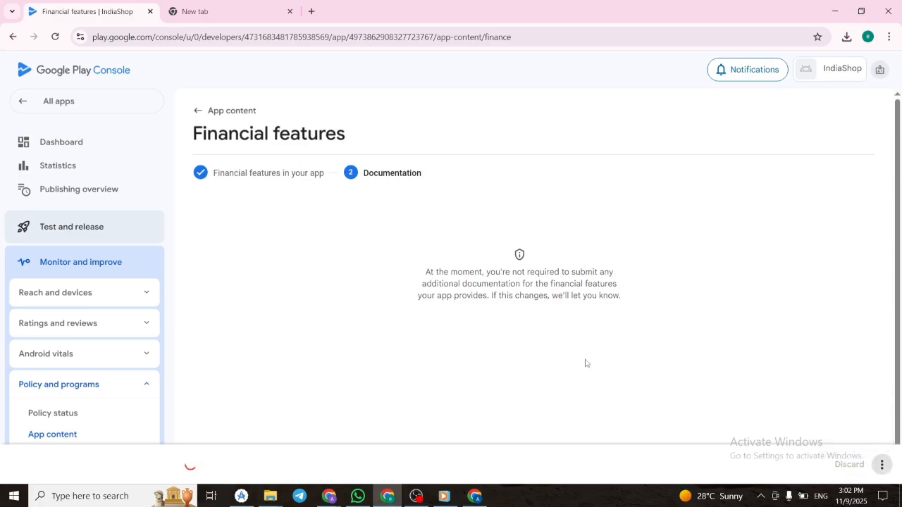
pyautogui.click(216, 113)
# Start the Advertising ID declaration, answer No to whether the app uses advertising ID, and save it.
pyautogui.scroll(-1, 321, 219)
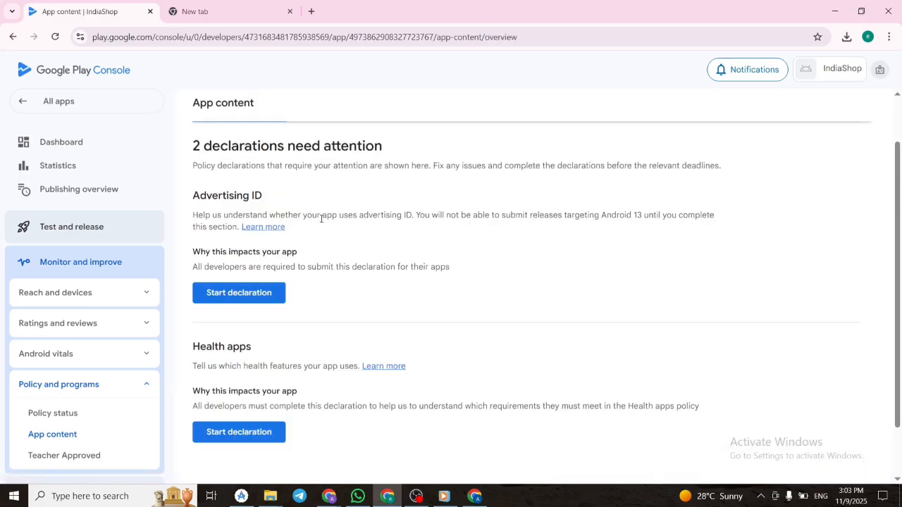
pyautogui.scroll(-1, 347, 213)
pyautogui.scroll(2, 346, 209)
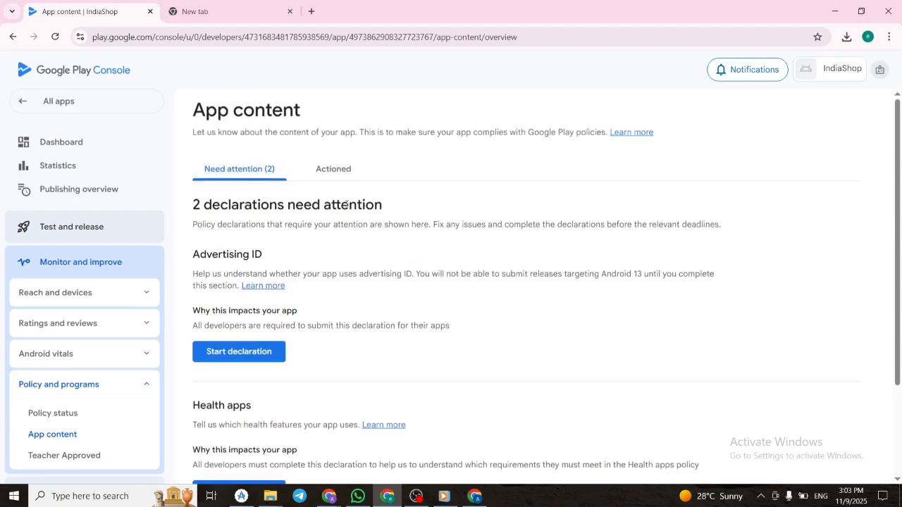
pyautogui.scroll(-1, 398, 195)
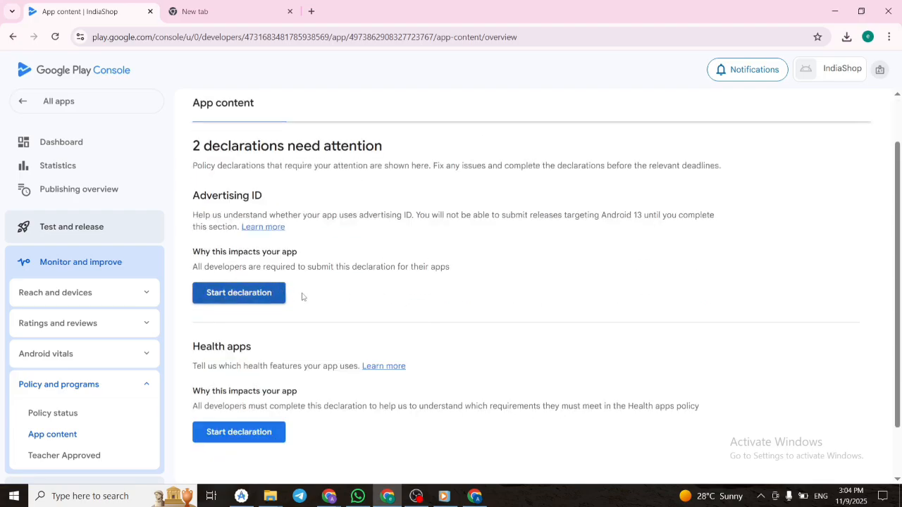
pyautogui.click(239, 293)
pyautogui.scroll(-2, 348, 308)
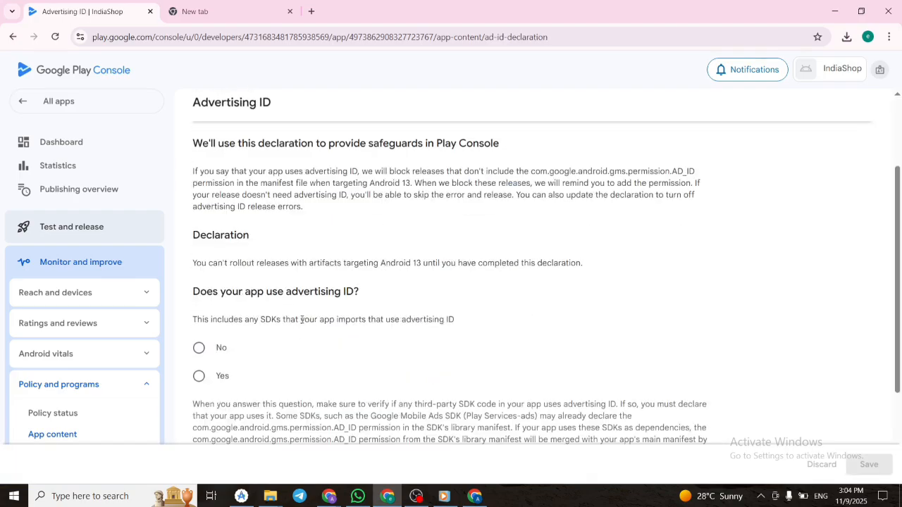
pyautogui.click(199, 346)
pyautogui.scroll(-2, 372, 335)
pyautogui.scroll(2, 372, 334)
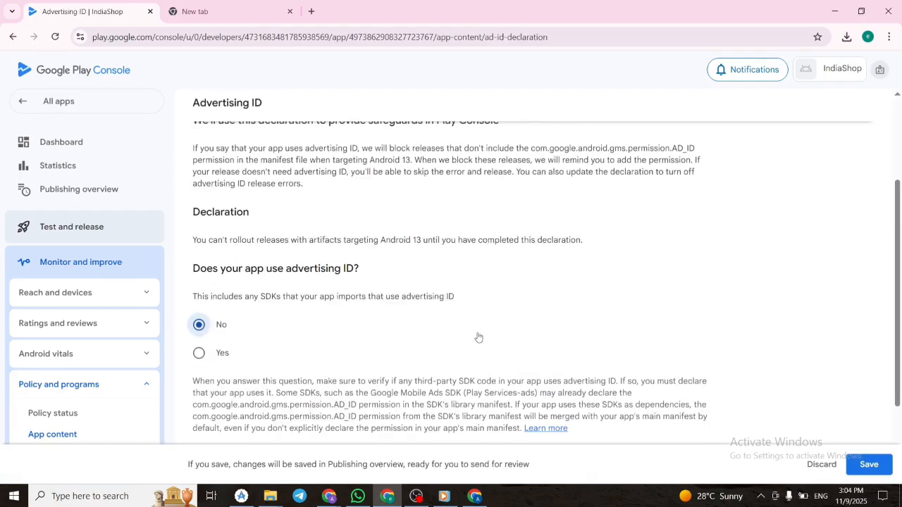
pyautogui.click(869, 465)
# Start the Health apps declaration, select "My app does not have any health features", and save it.
pyautogui.scroll(3, 361, 291)
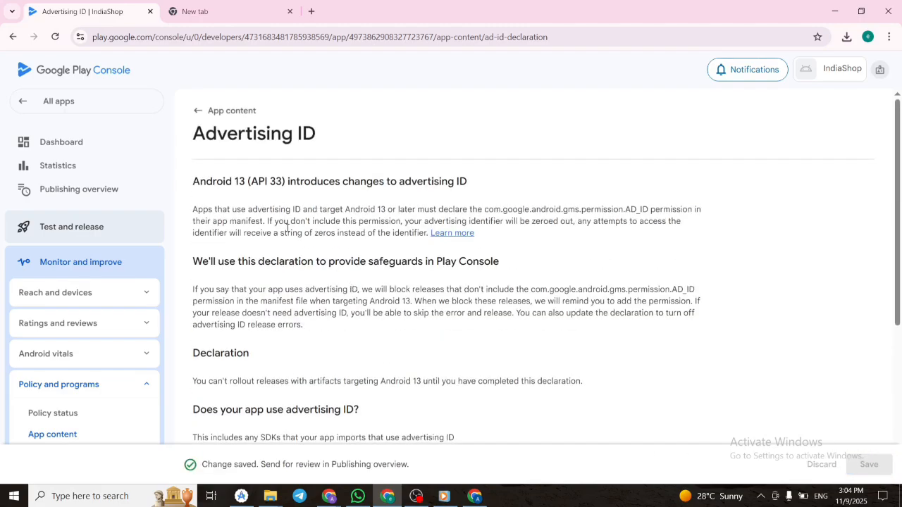
pyautogui.click(221, 109)
pyautogui.click(266, 339)
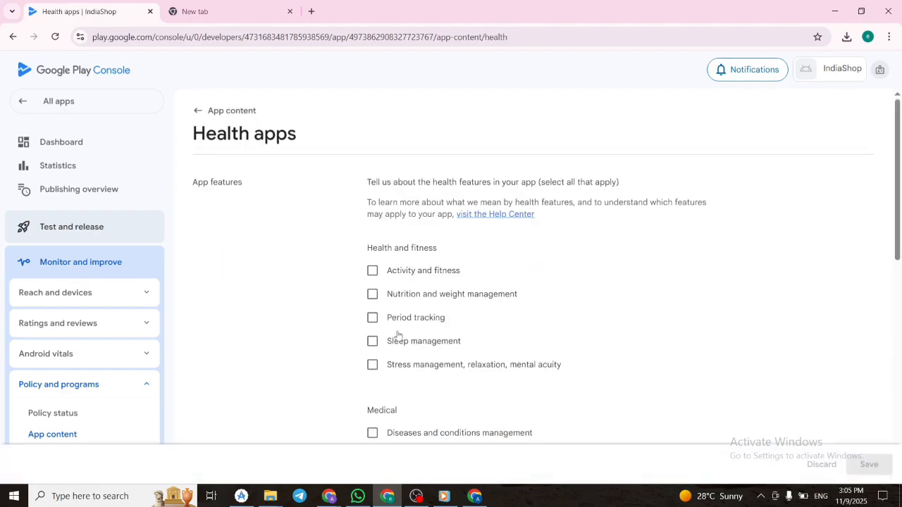
pyautogui.scroll(-7, 398, 340)
pyautogui.click(427, 338)
pyautogui.click(865, 466)
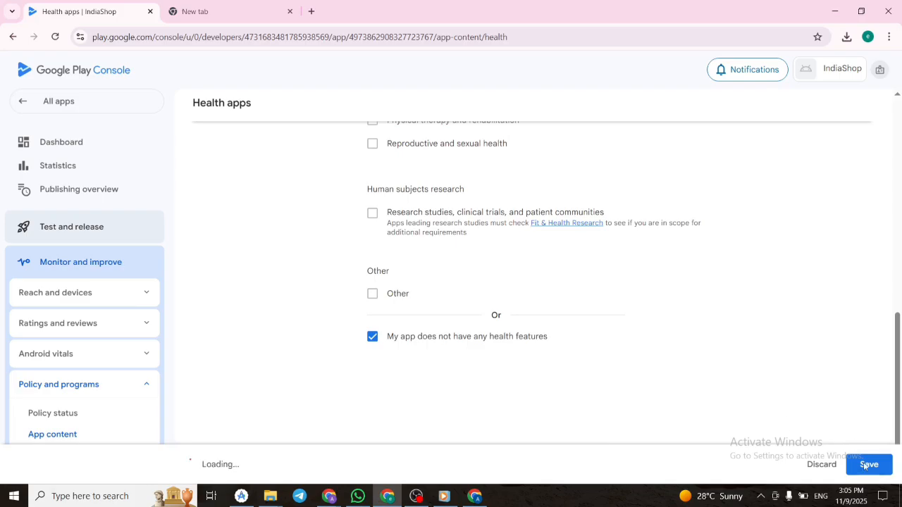
# Return to App content and review the actioned declarations.
pyautogui.scroll(10, 514, 304)
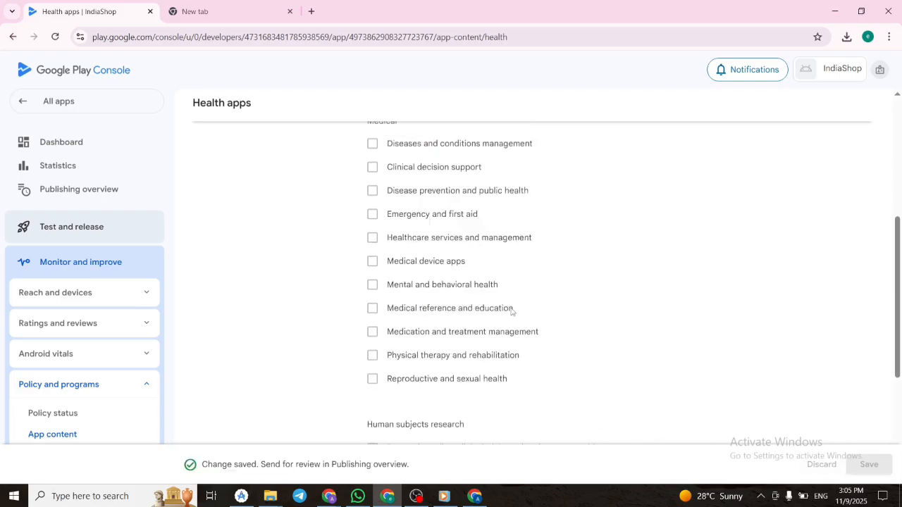
pyautogui.click(212, 111)
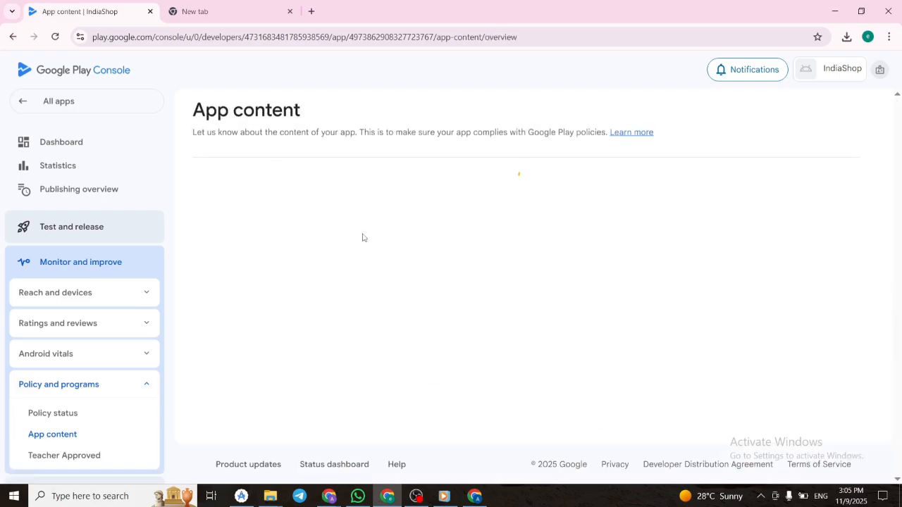
pyautogui.click(332, 169)
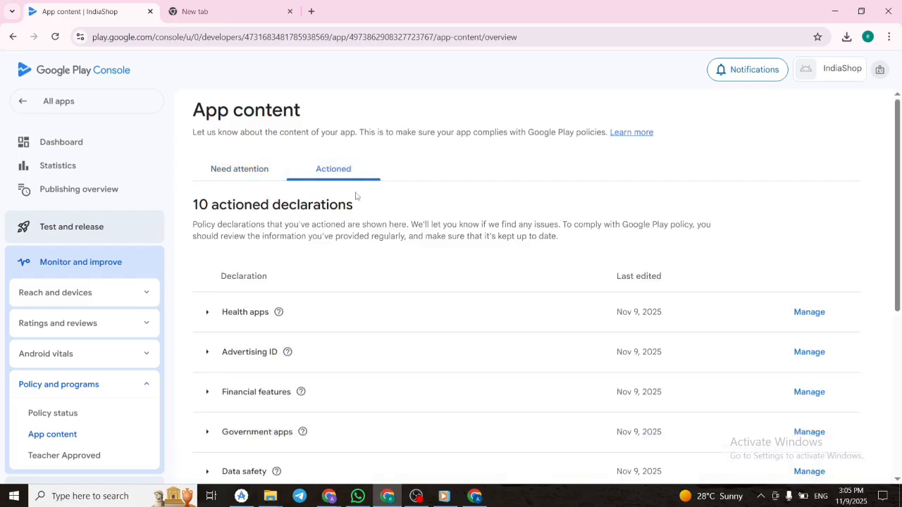
pyautogui.scroll(-5, 417, 261)
# Open the app category and contact details task from the Dashboard, set the app category to Shopping, and save it.
pyautogui.click(62, 143)
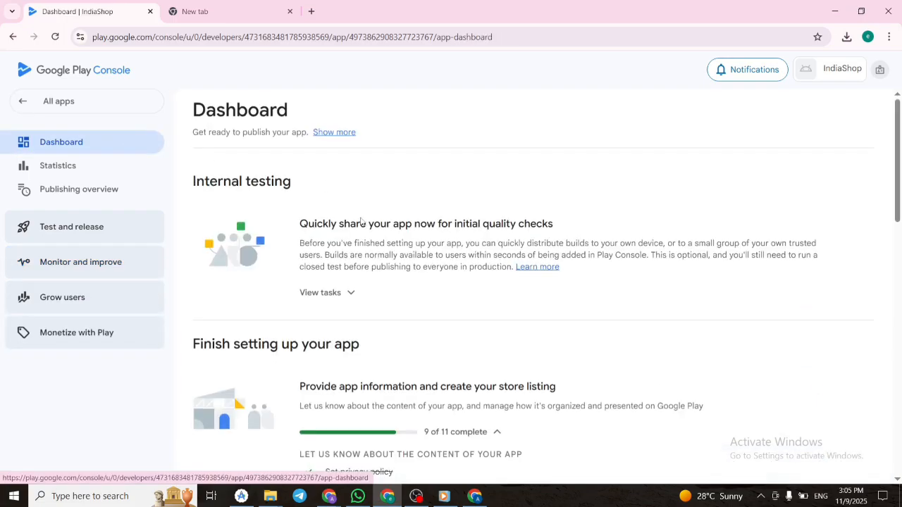
pyautogui.scroll(-10, 361, 222)
pyautogui.click(373, 324)
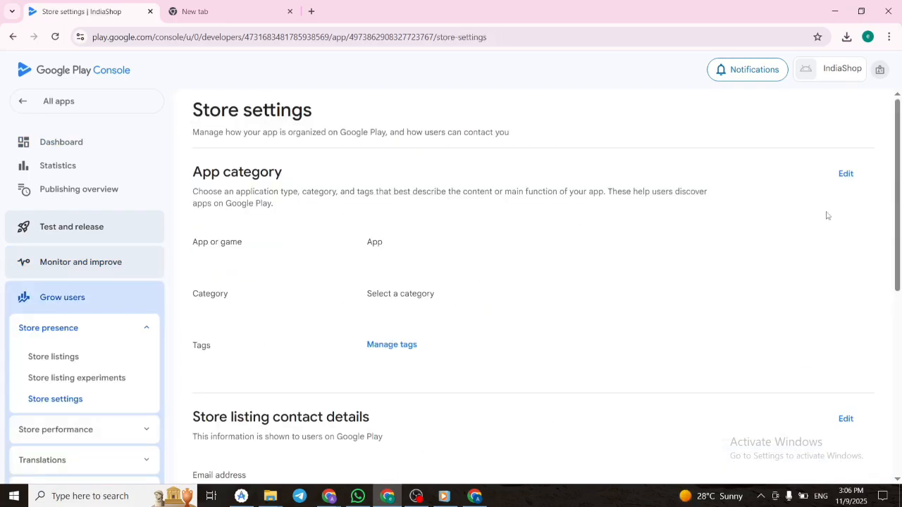
pyautogui.click(846, 175)
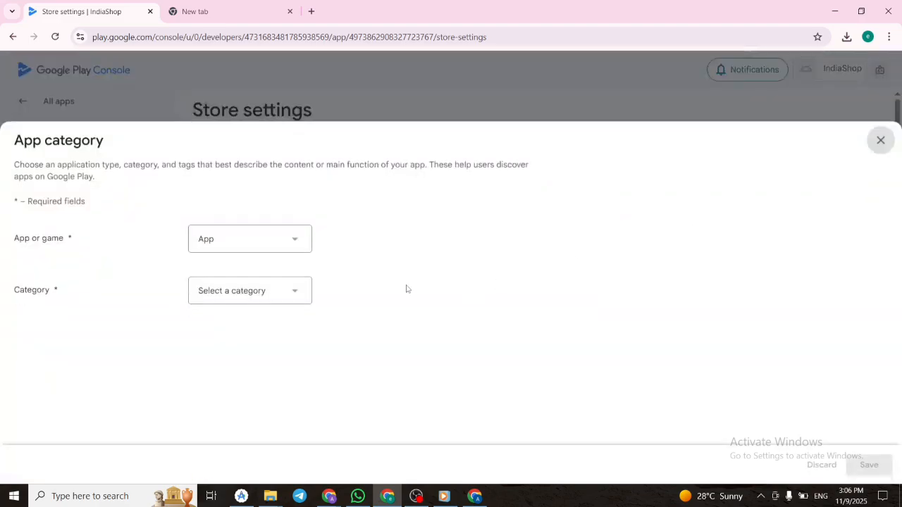
pyautogui.click(296, 292)
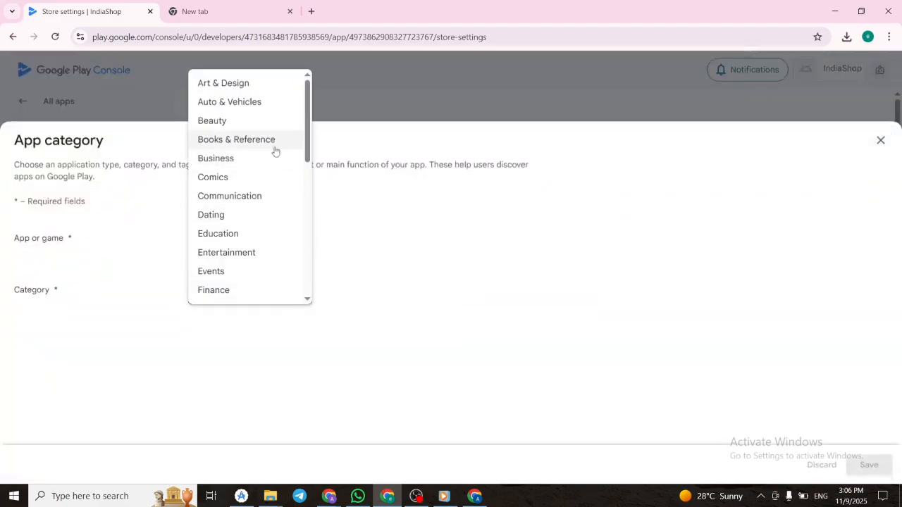
pyautogui.scroll(-3, 250, 242)
pyautogui.scroll(-4, 249, 244)
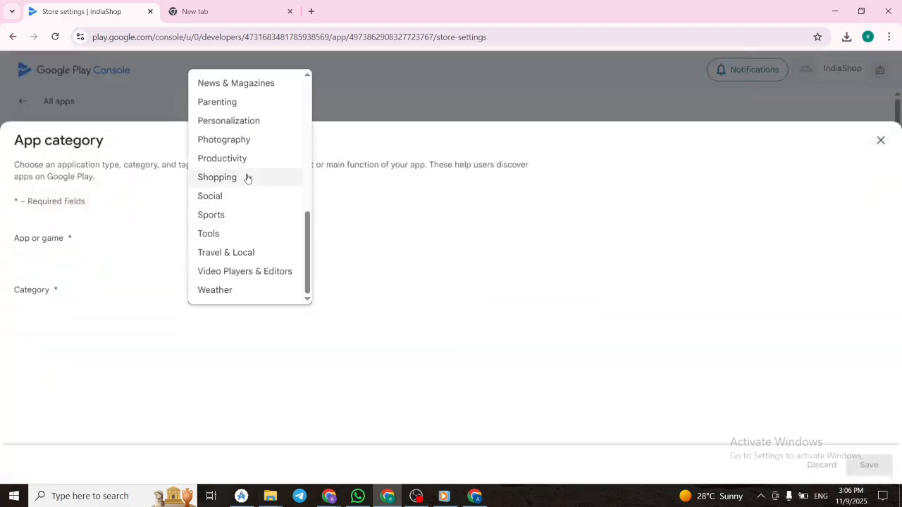
pyautogui.click(302, 177)
pyautogui.click(869, 465)
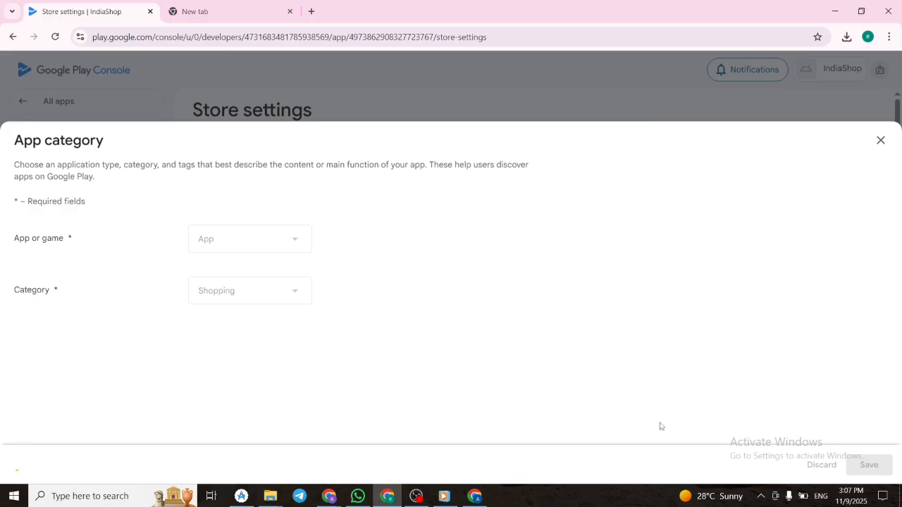
pyautogui.click(880, 140)
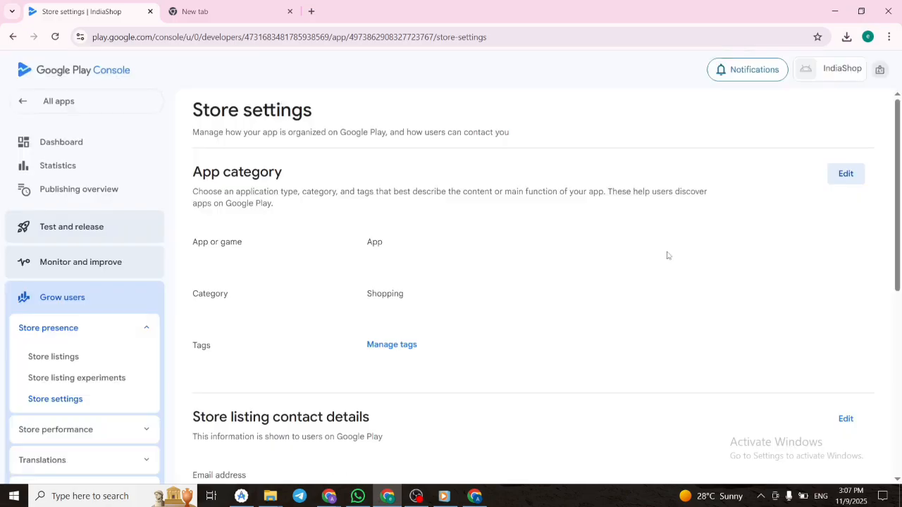
# Open the tag management for the app, select the Shopping tag, and apply it.
pyautogui.click(394, 344)
pyautogui.scroll(-3, 171, 278)
pyautogui.scroll(3, 298, 302)
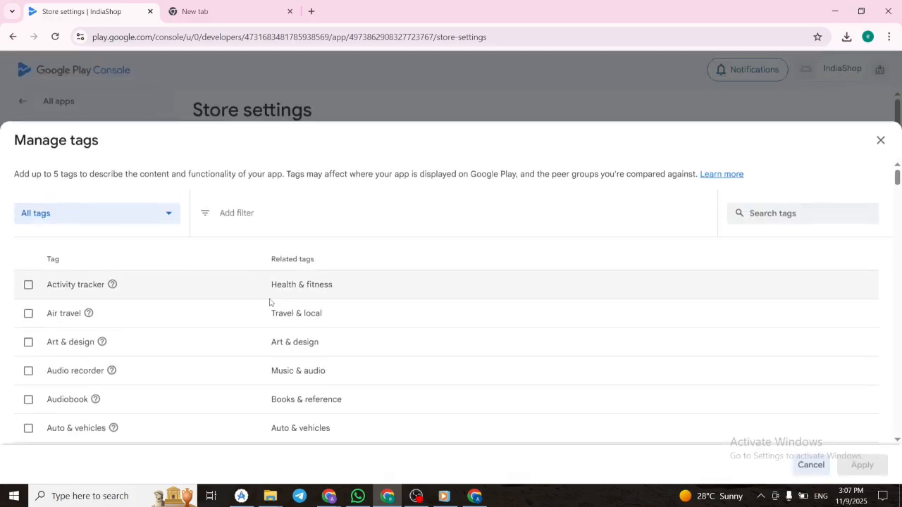
pyautogui.scroll(-2, 174, 272)
pyautogui.scroll(-15, 151, 252)
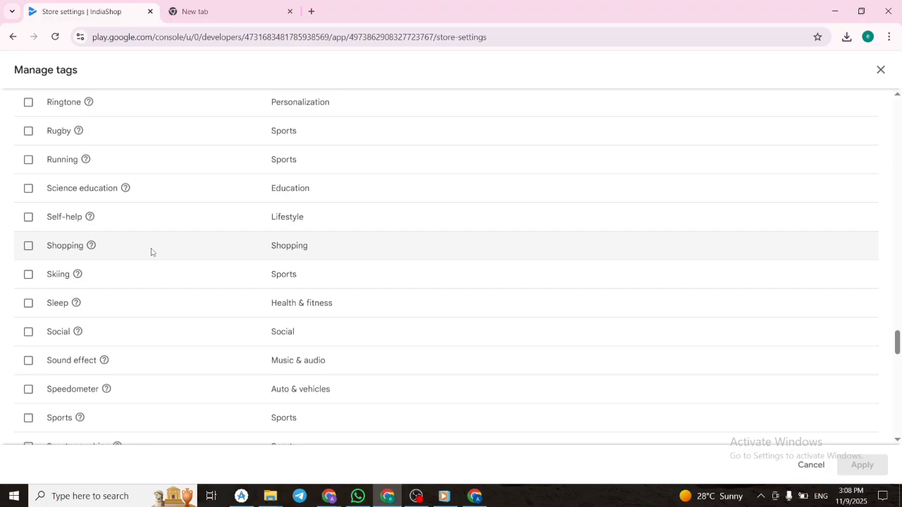
pyautogui.click(29, 246)
pyautogui.scroll(-6, 149, 293)
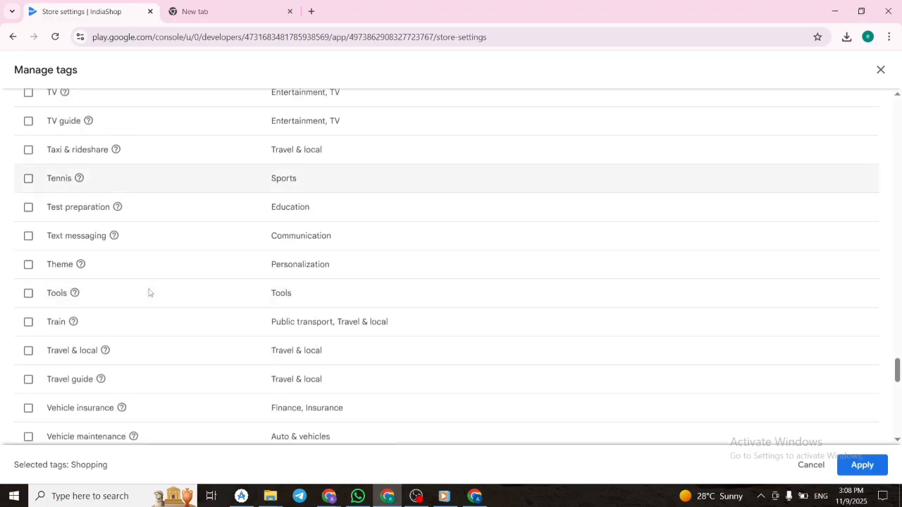
pyautogui.scroll(-8, 149, 293)
pyautogui.click(862, 465)
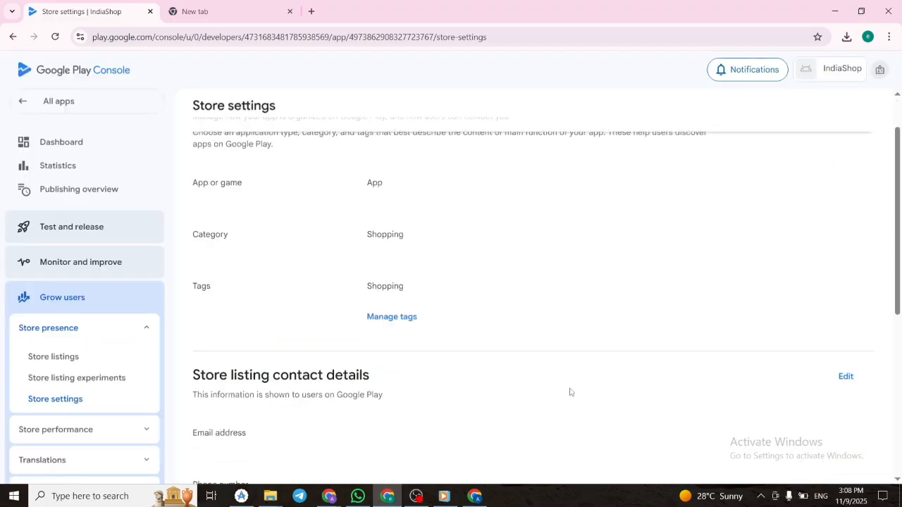
# Edit the store listing contact details, enter the contact email address, save, and close the form.
pyautogui.scroll(-2, 374, 411)
pyautogui.scroll(3, 535, 337)
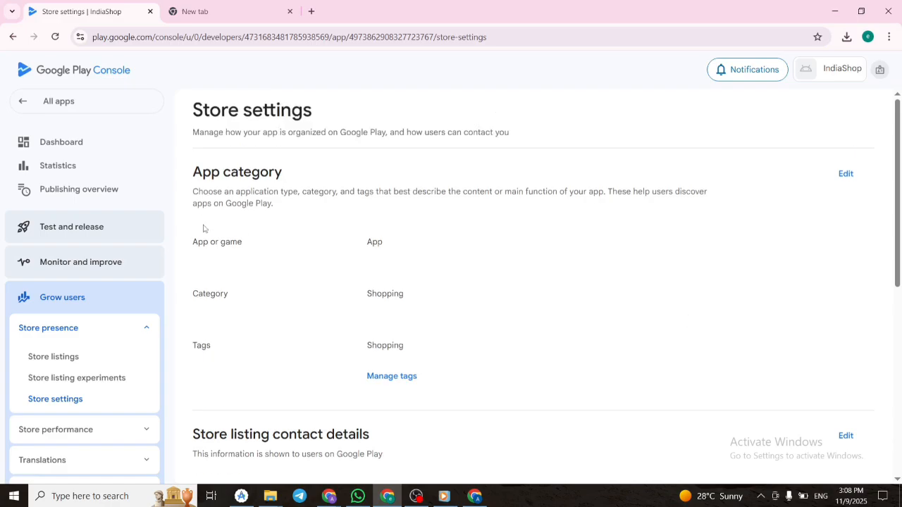
pyautogui.scroll(-2, 337, 237)
pyautogui.click(846, 315)
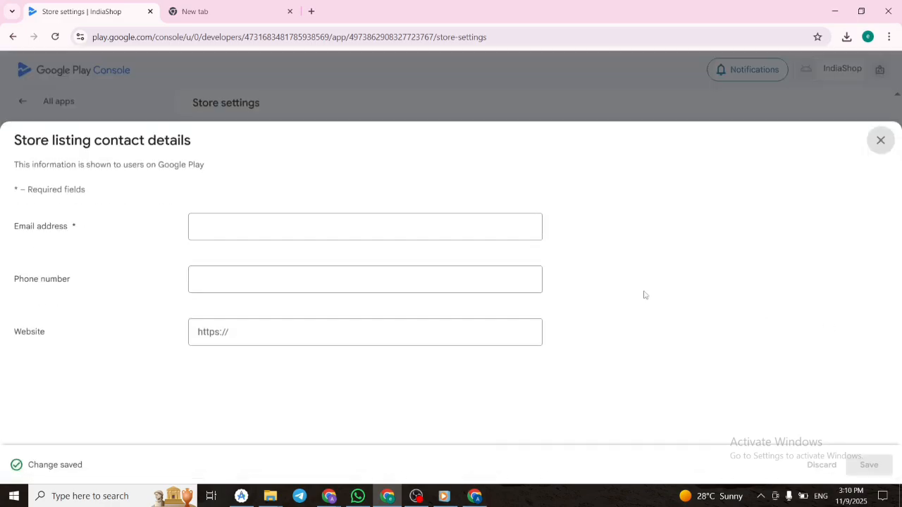
pyautogui.click(444, 239)
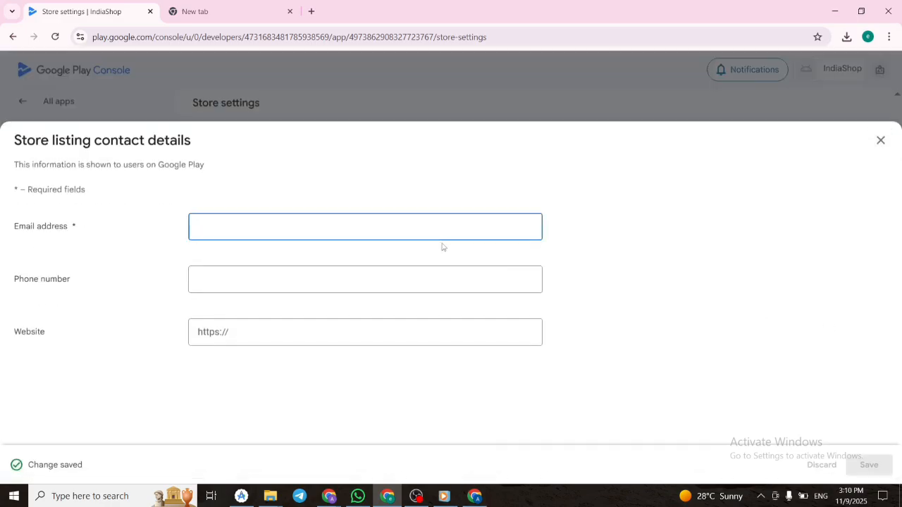
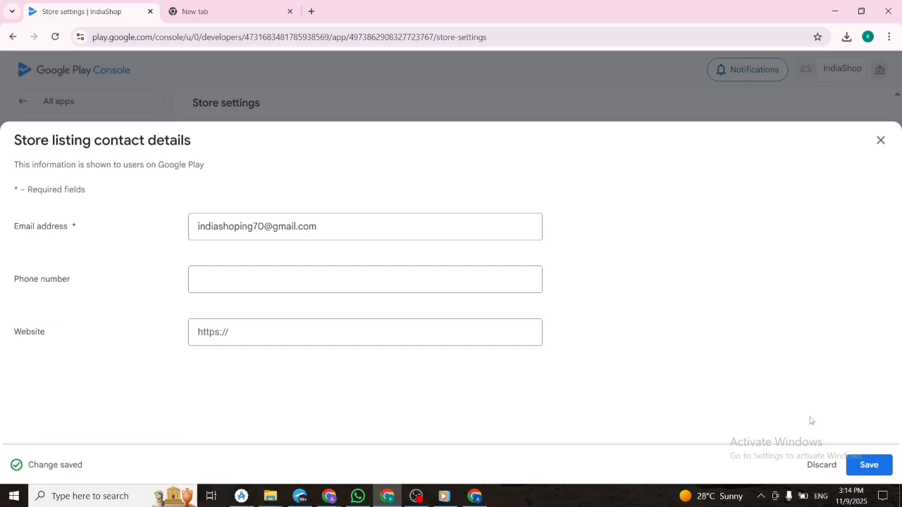
pyautogui.click(871, 467)
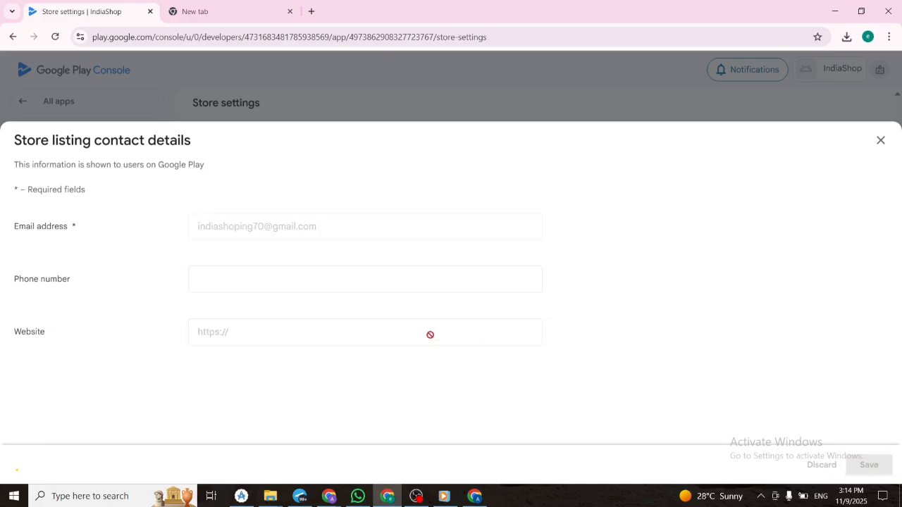
pyautogui.click(880, 140)
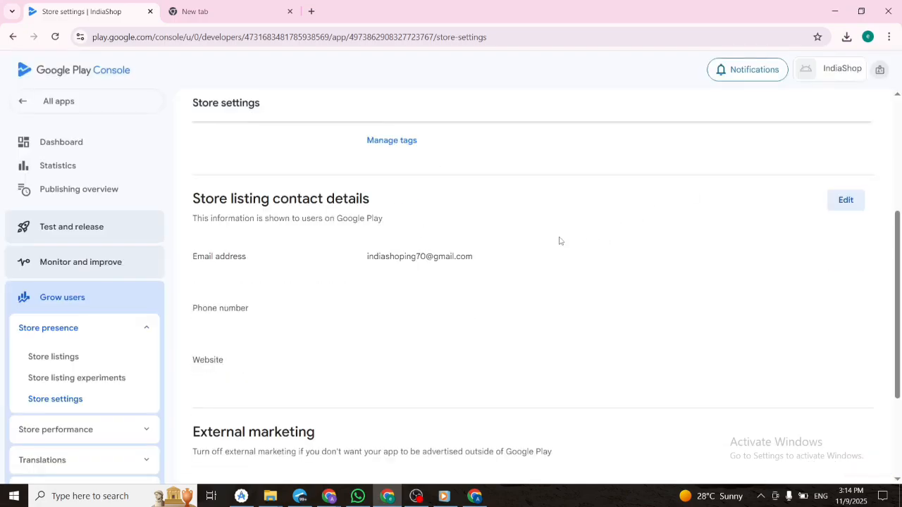
# Return to the Dashboard and open the "Set up your store listing" task.
pyautogui.scroll(-3, 413, 242)
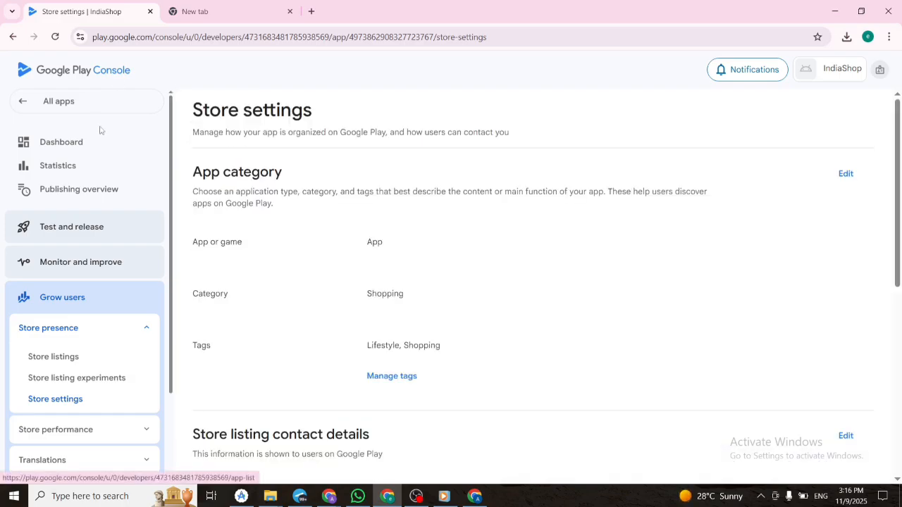
pyautogui.click(99, 140)
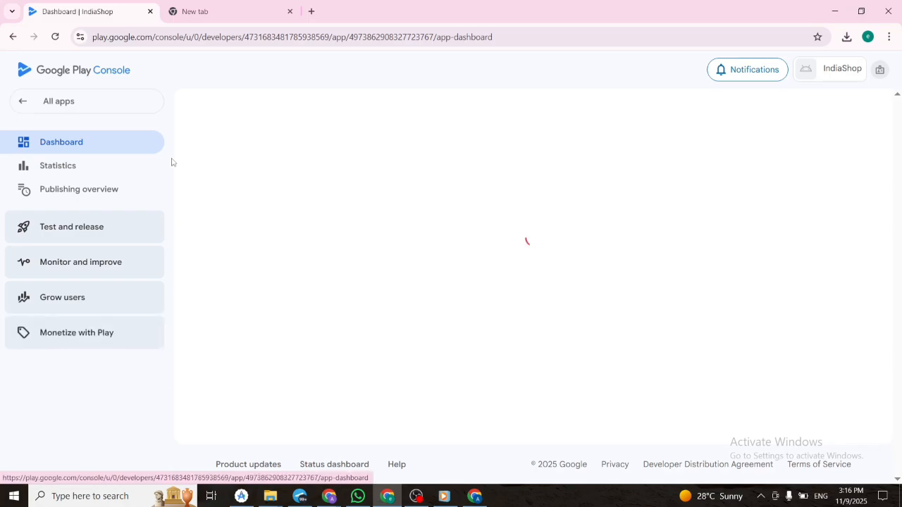
pyautogui.scroll(-5, 402, 317)
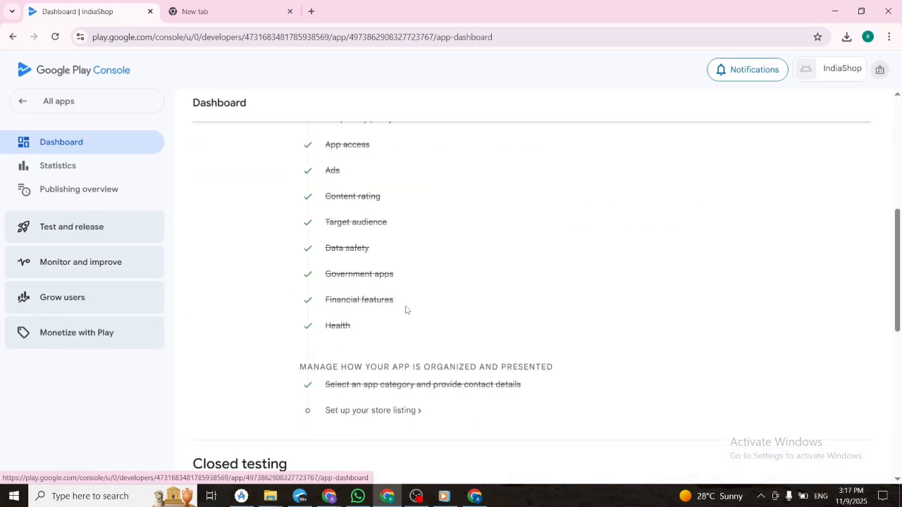
pyautogui.click(412, 409)
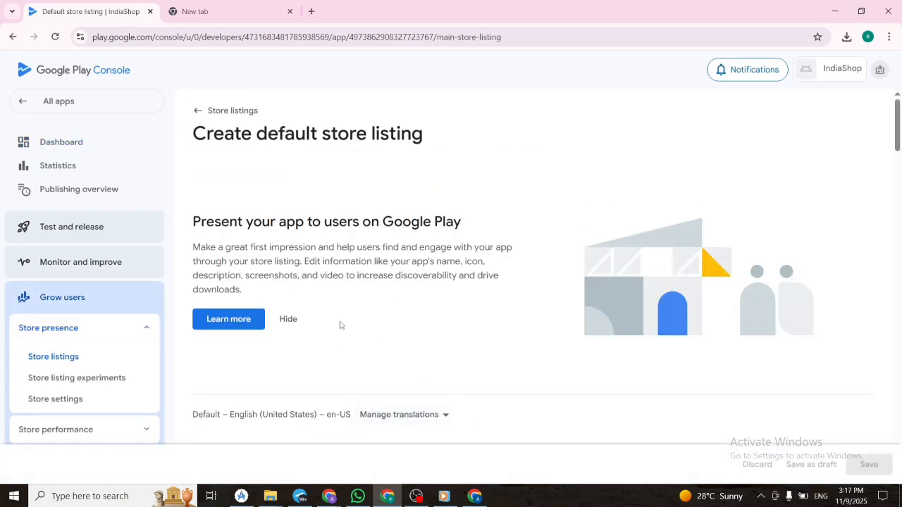